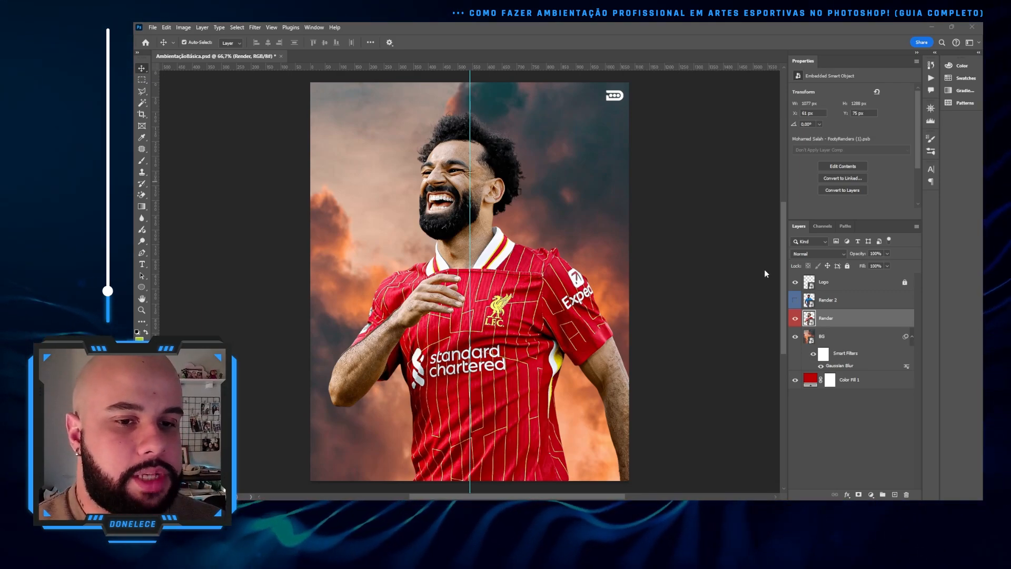
# Compare the player render and the sky background by hiding and showing the BG and Render layers
pyautogui.click(794, 336)
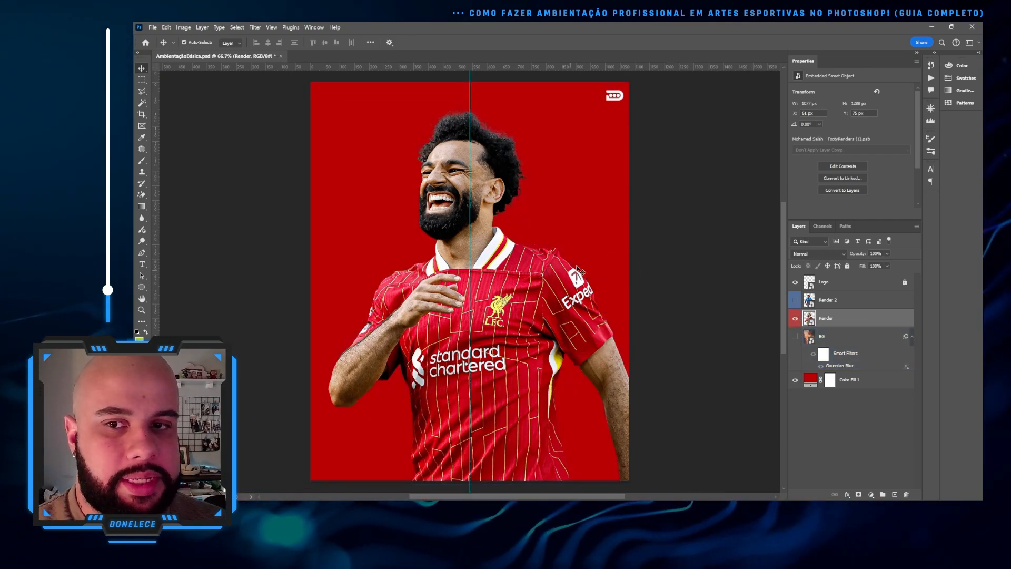
pyautogui.click(796, 318)
pyautogui.click(794, 336)
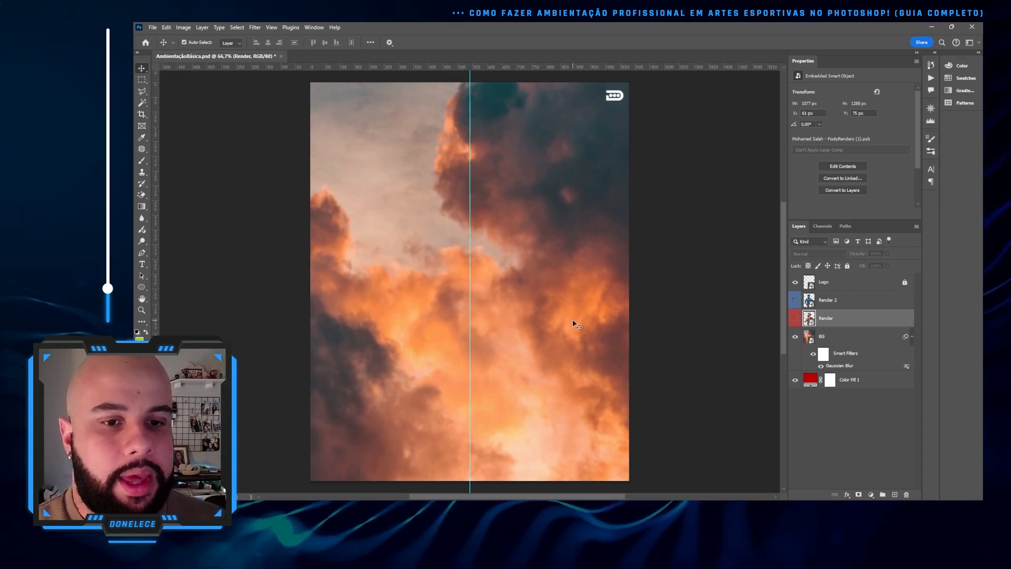
pyautogui.click(795, 318)
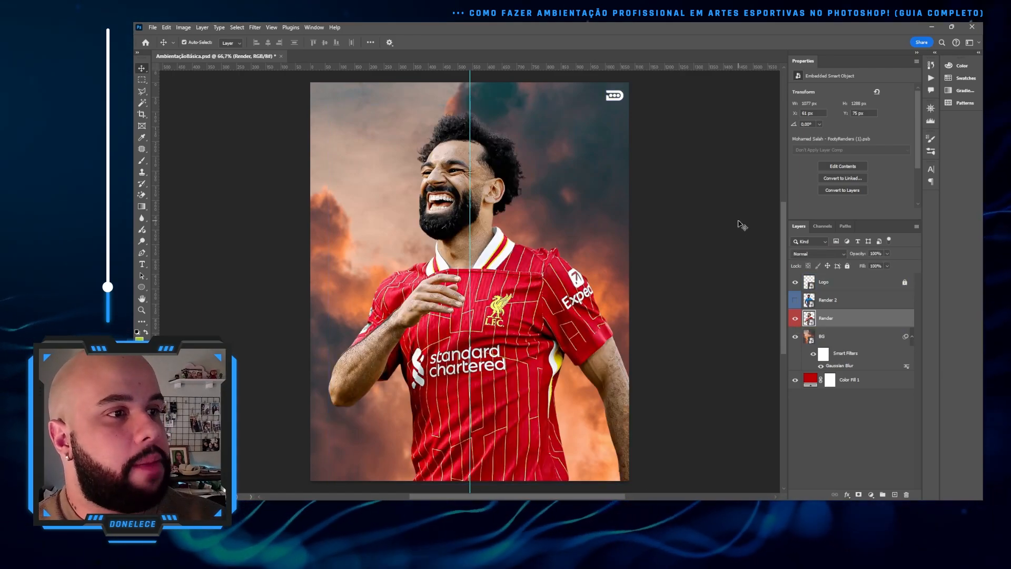
# Hide the Render layer and sample the sky's light, dark teal, orange and brown tones with the foreground Color Picker, cancelling it at the end
pyautogui.click(795, 319)
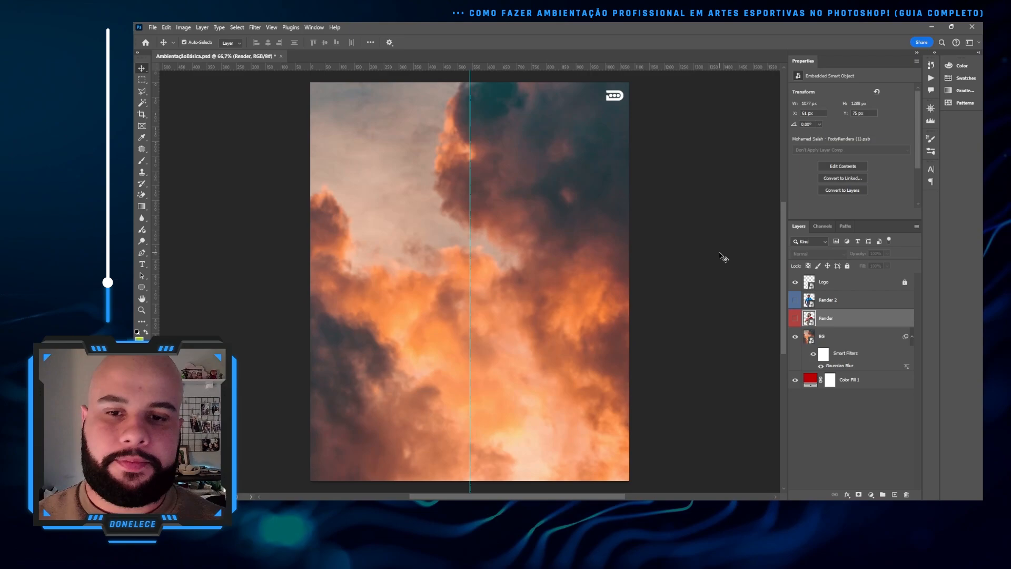
pyautogui.click(137, 331)
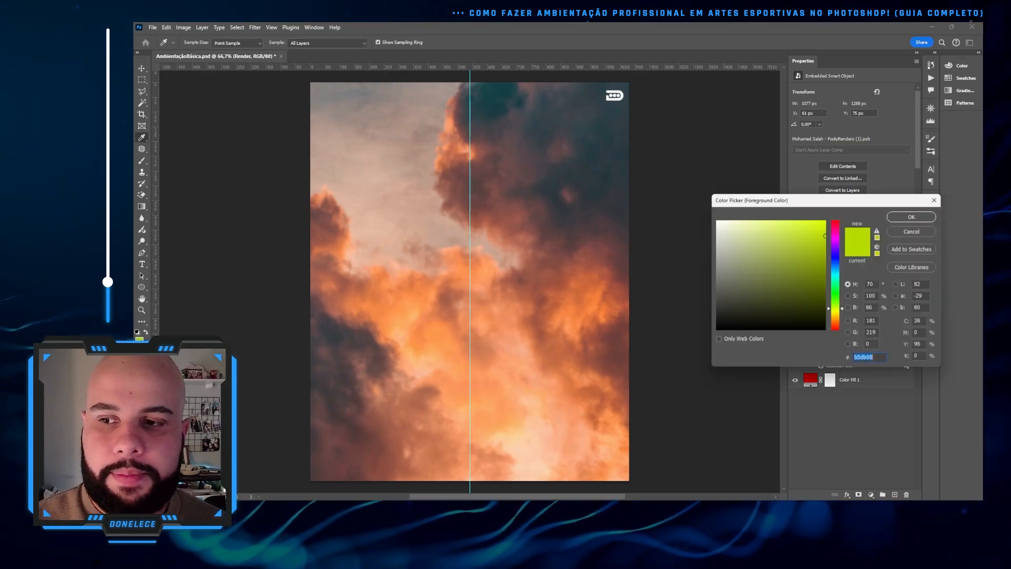
pyautogui.moveTo(545, 382); pyautogui.dragTo(406, 135)
pyautogui.click(433, 130)
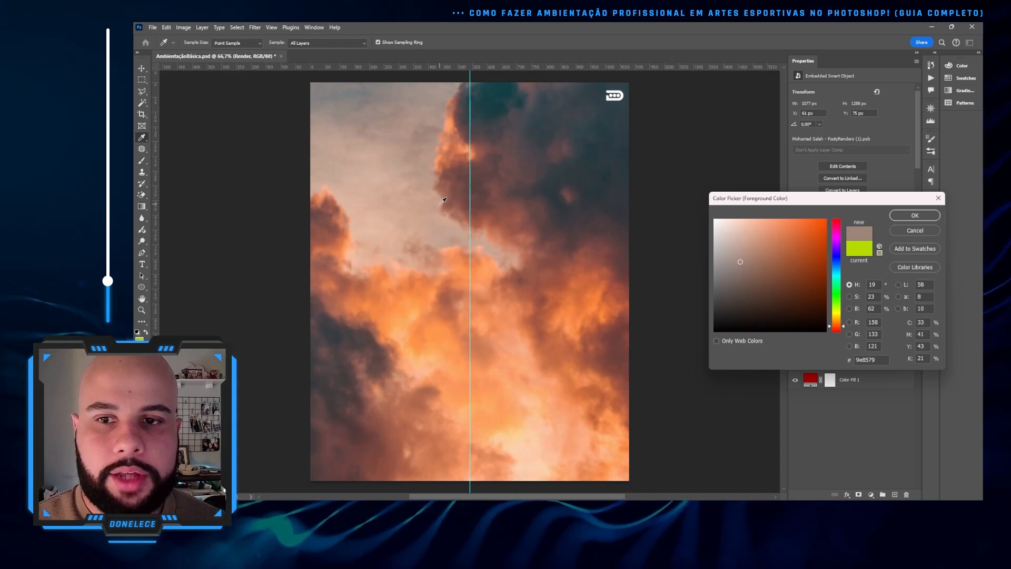
pyautogui.click(422, 169)
pyautogui.click(582, 119)
pyautogui.click(499, 108)
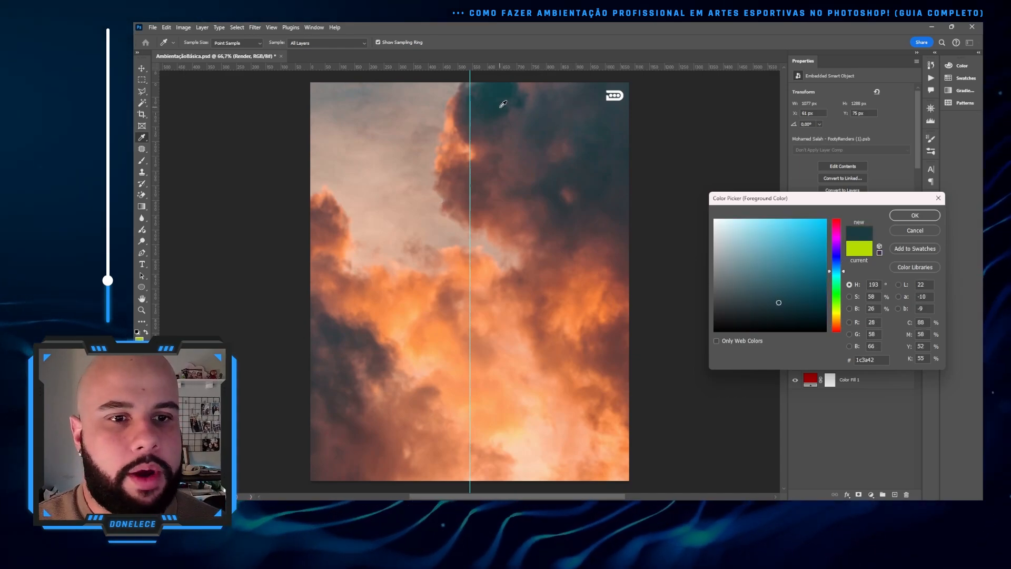
pyautogui.click(409, 270)
pyautogui.click(453, 354)
pyautogui.click(460, 424)
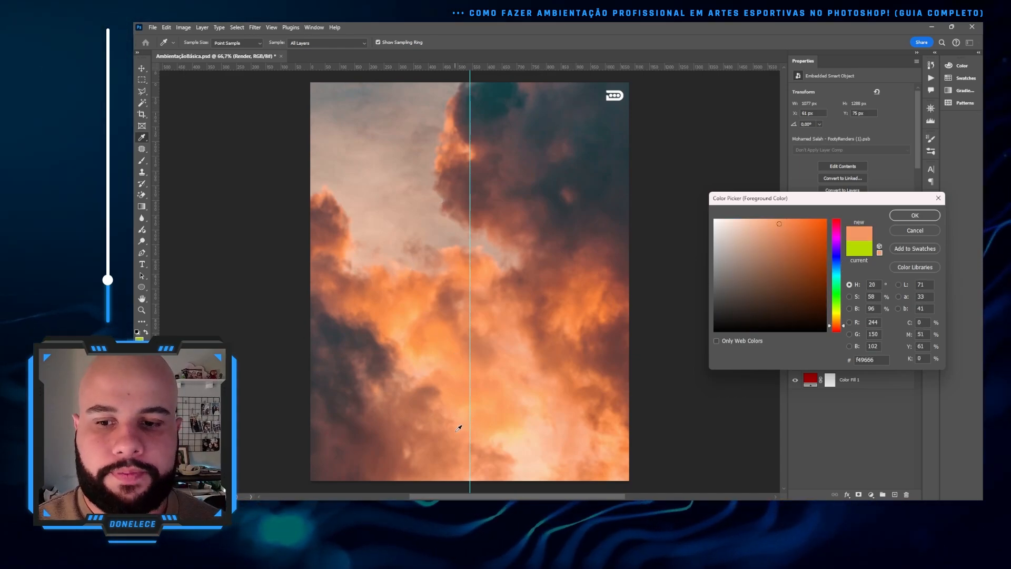
pyautogui.click(383, 358)
pyautogui.click(391, 218)
pyautogui.click(380, 141)
pyautogui.click(447, 212)
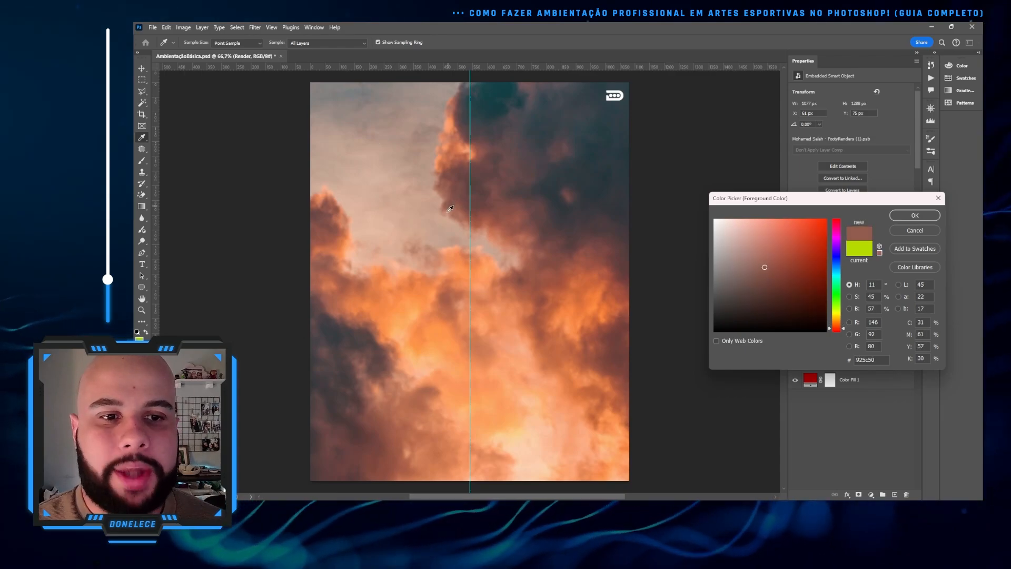
pyautogui.click(622, 291)
pyautogui.click(897, 229)
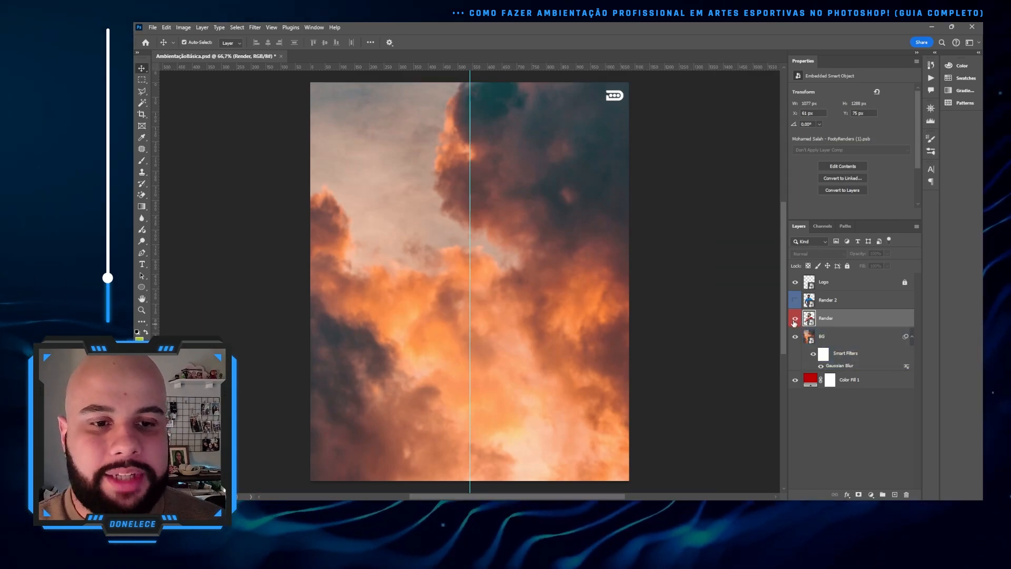
# Compare the artwork with and without the Render layer, and inspect the player's beard, neck and collar up close
pyautogui.hotkey('ctrl', ',')
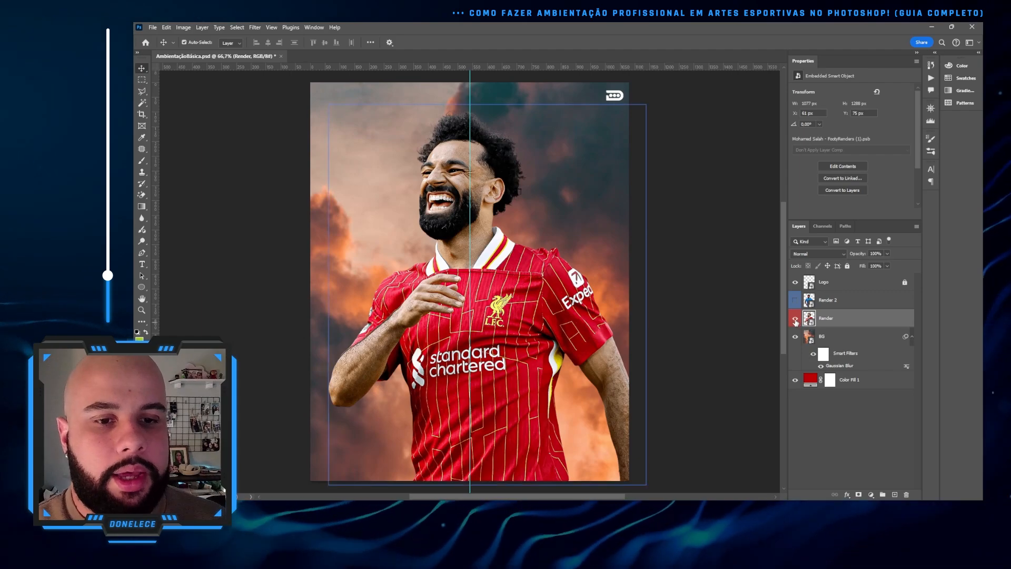
pyautogui.click(795, 318)
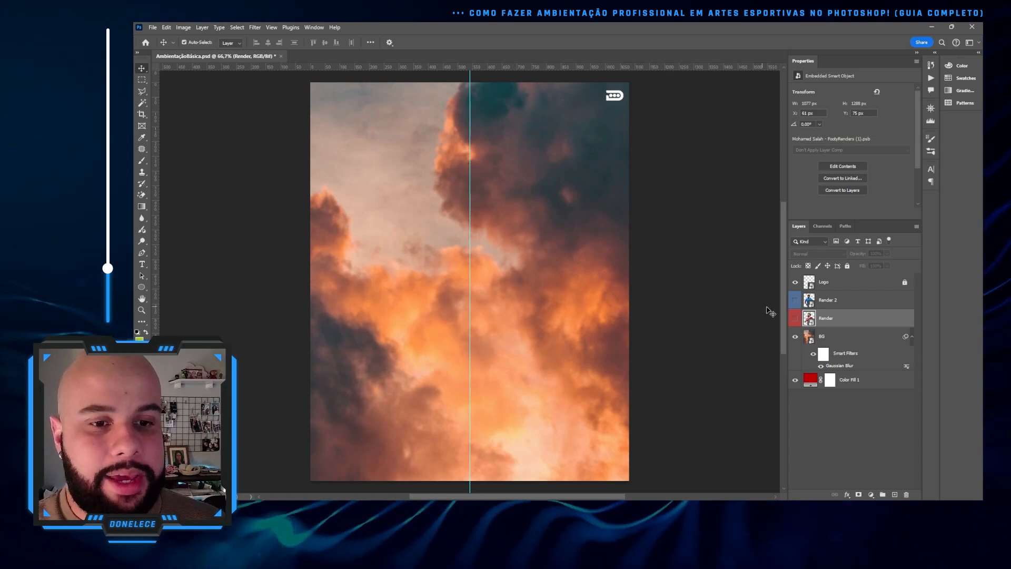
pyautogui.click(794, 318)
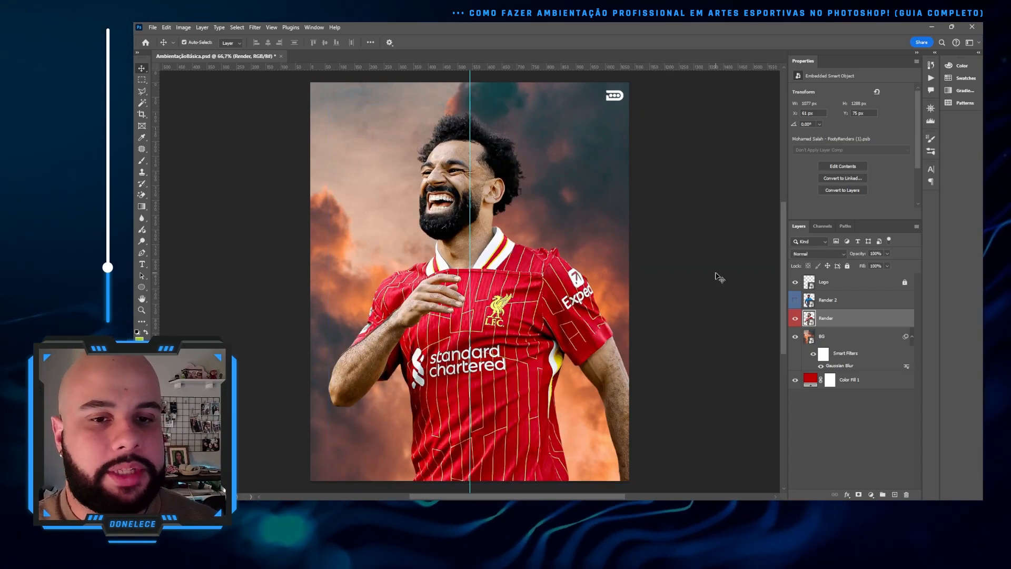
pyautogui.hotkey('ctrl', ',')
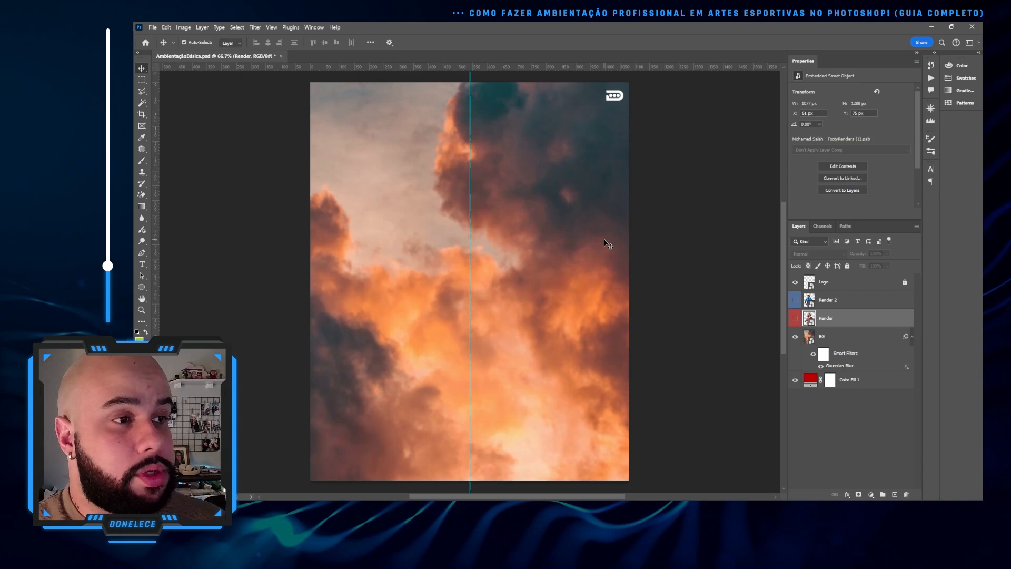
pyautogui.click(792, 318)
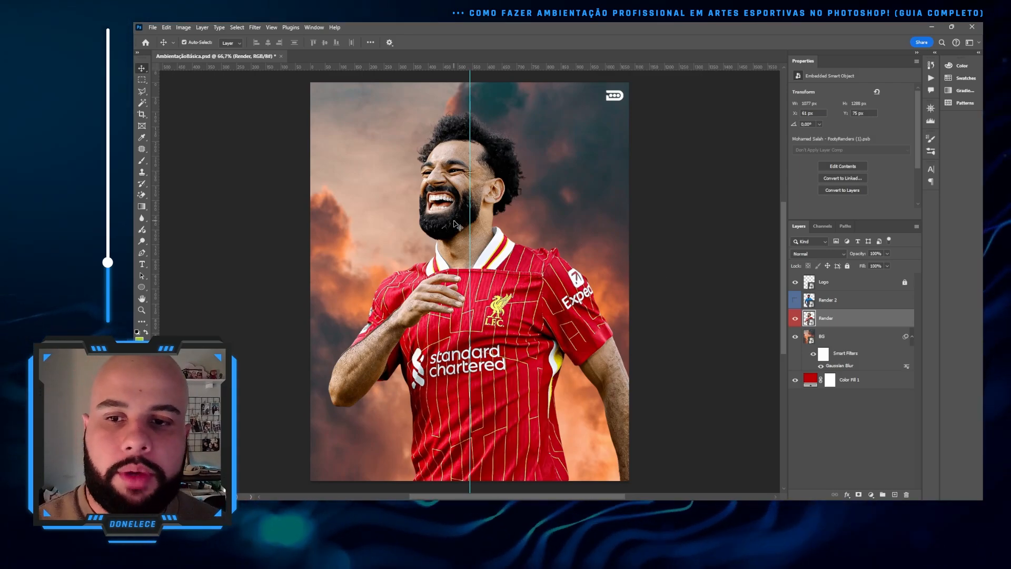
pyautogui.scroll(10, 461, 231)
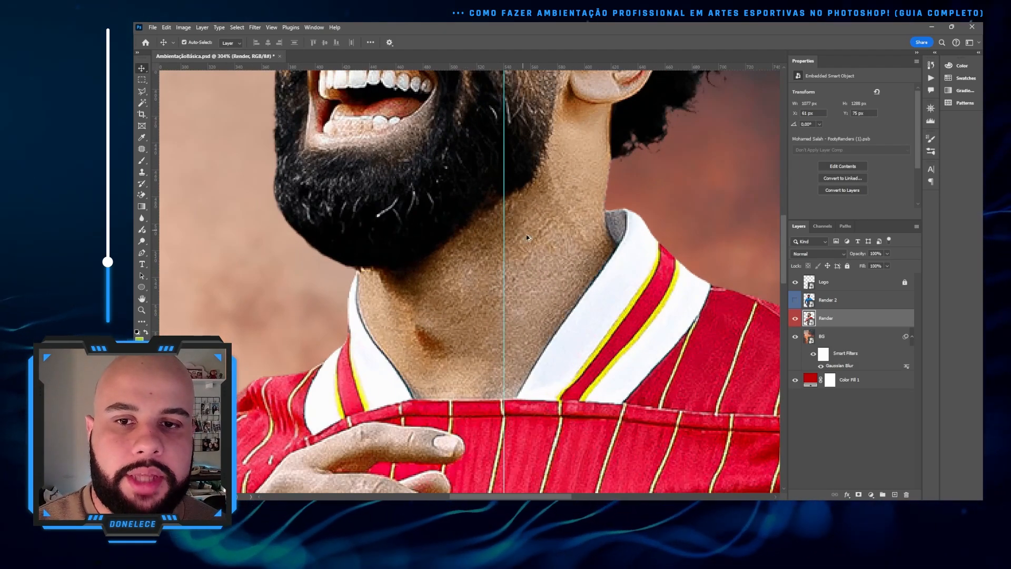
pyautogui.scroll(-10, 605, 210)
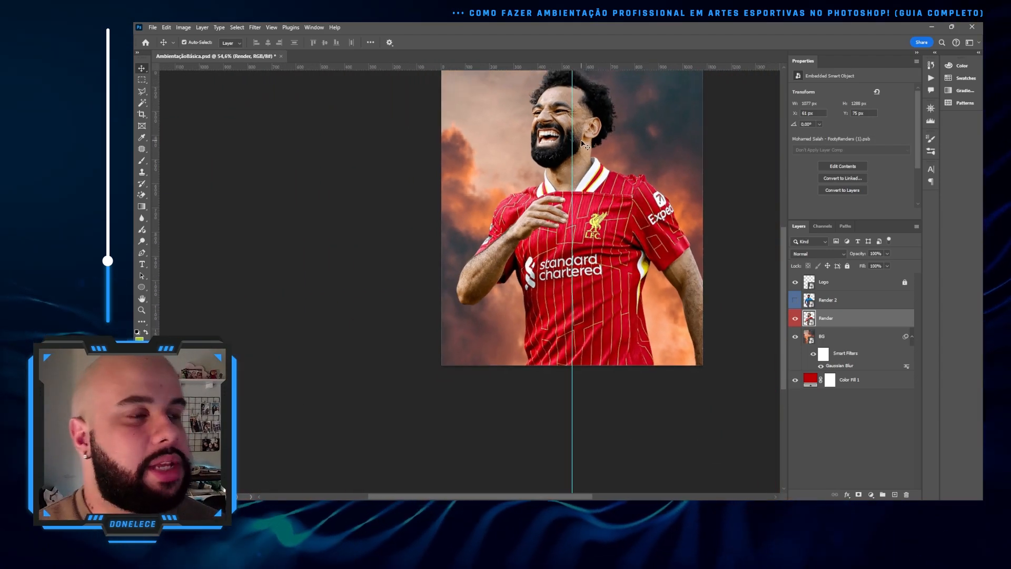
pyautogui.moveTo(596, 153); pyautogui.dragTo(559, 190)
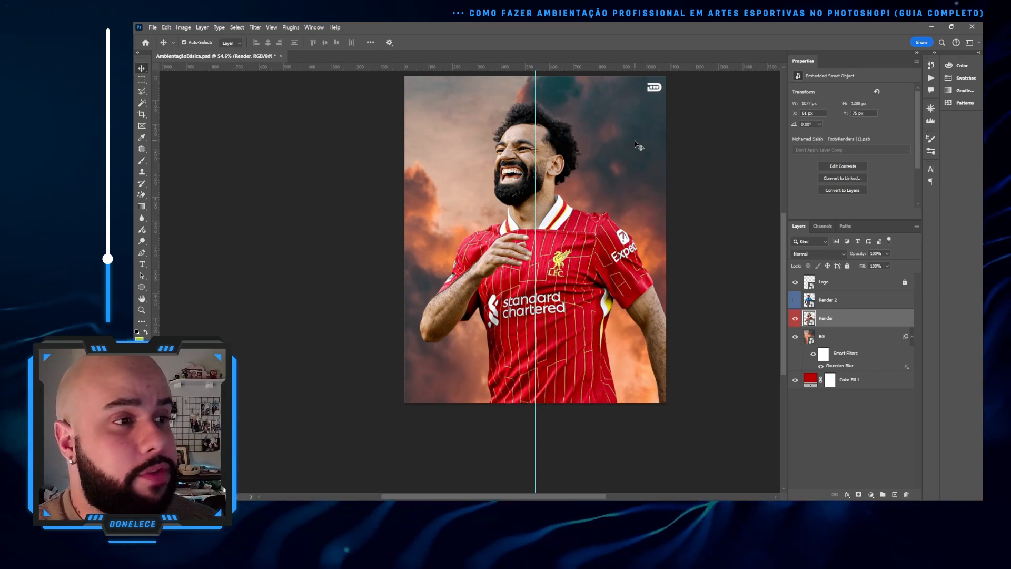
# Show Render 2 in place of Render and examine the light and shadows on its face, neck and blue shirt
pyautogui.click(795, 318)
pyautogui.click(795, 299)
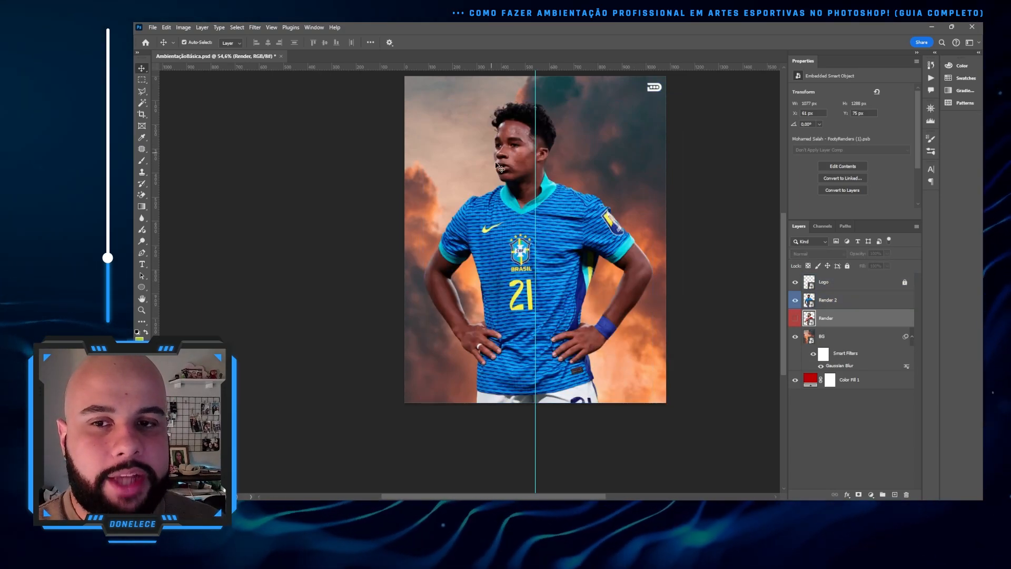
pyautogui.scroll(5, 538, 183)
pyautogui.scroll(3, 538, 182)
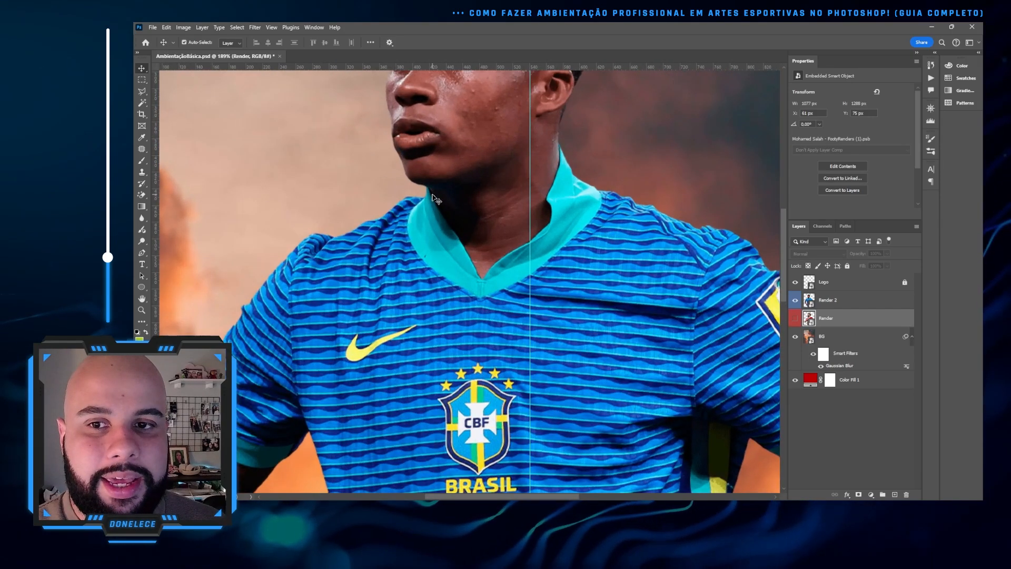
pyautogui.scroll(-2, 490, 179)
pyautogui.scroll(-3, 491, 178)
pyautogui.scroll(6, 493, 176)
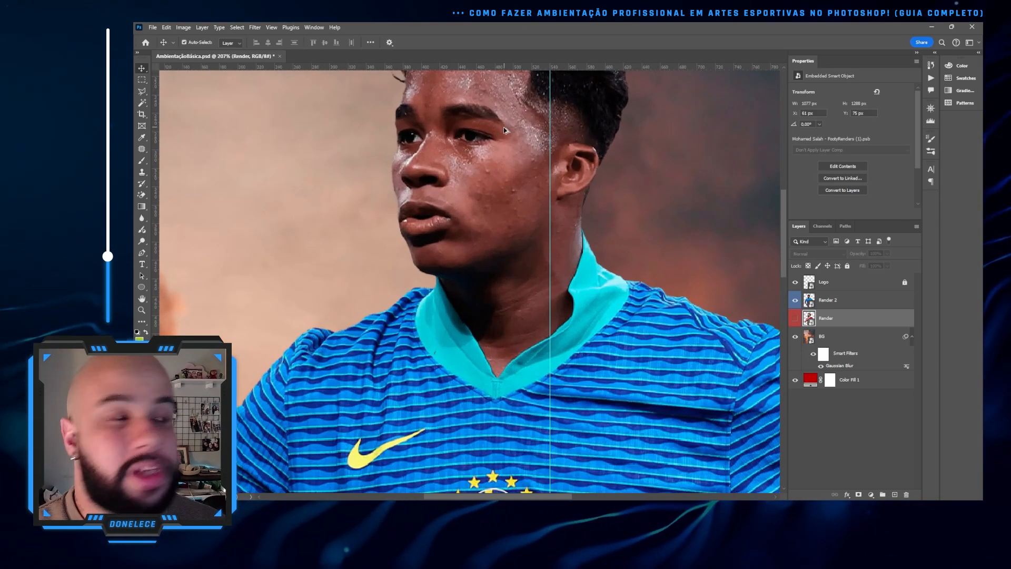
pyautogui.scroll(-5, 653, 221)
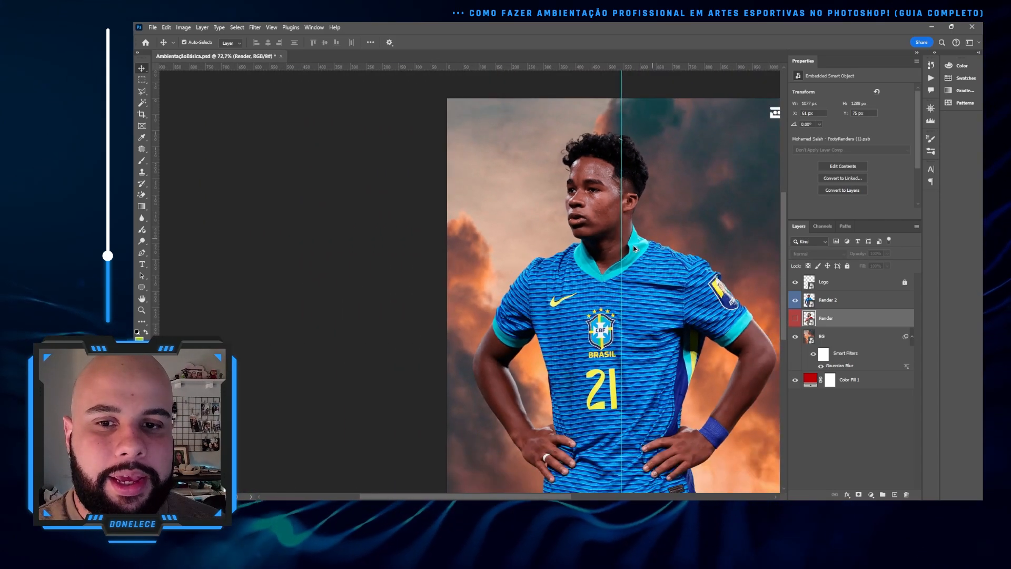
pyautogui.scroll(-3, 580, 330)
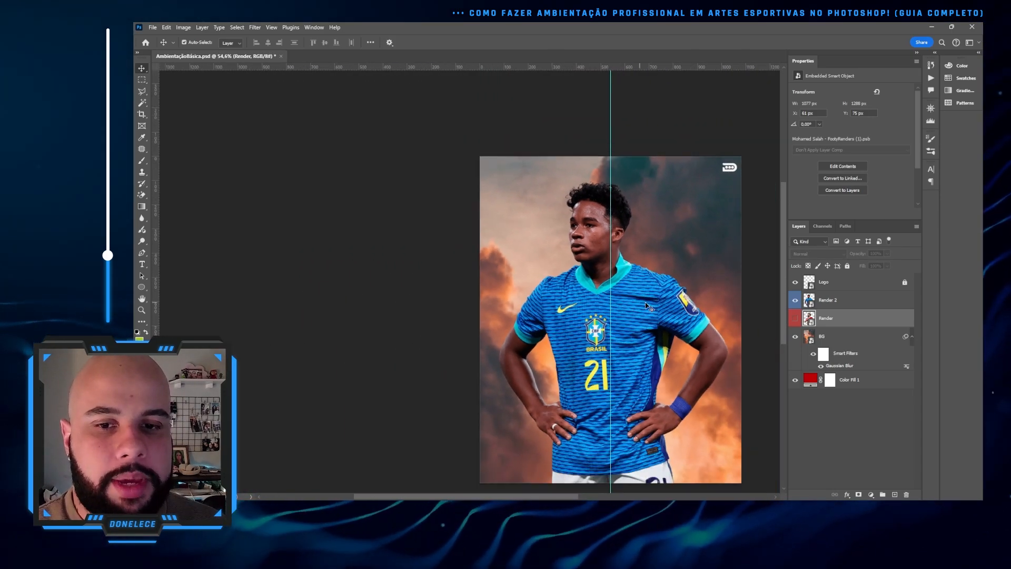
pyautogui.moveTo(645, 299); pyautogui.dragTo(589, 236)
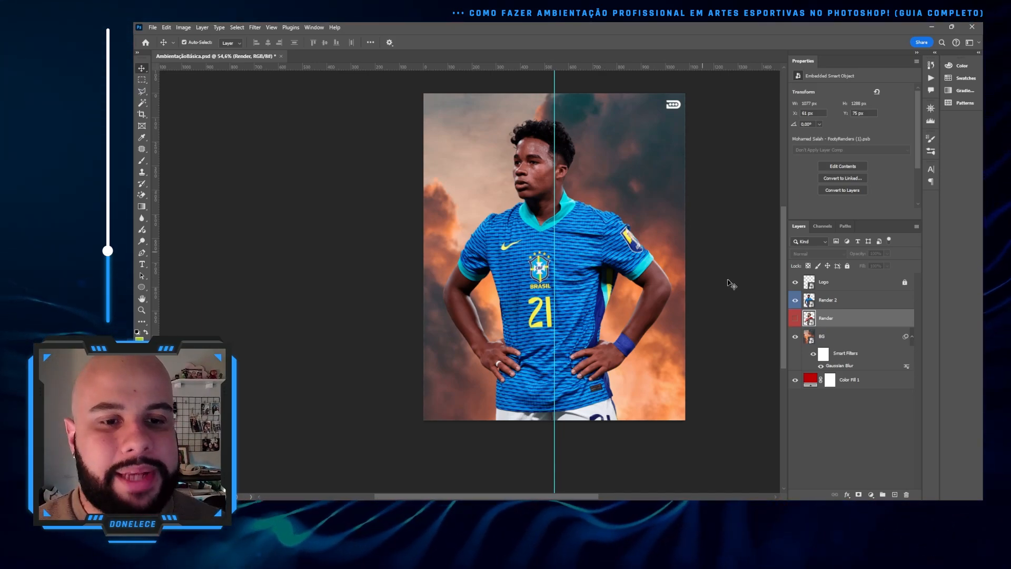
# Bring back the Render layer in place of Render 2 and delete the Render 2 layer
pyautogui.click(795, 301)
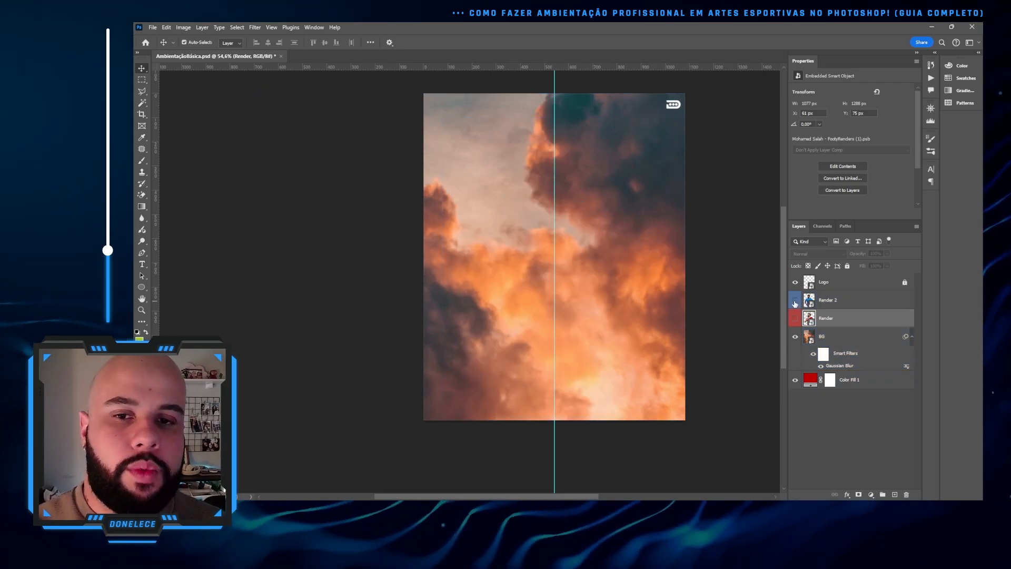
pyautogui.click(794, 319)
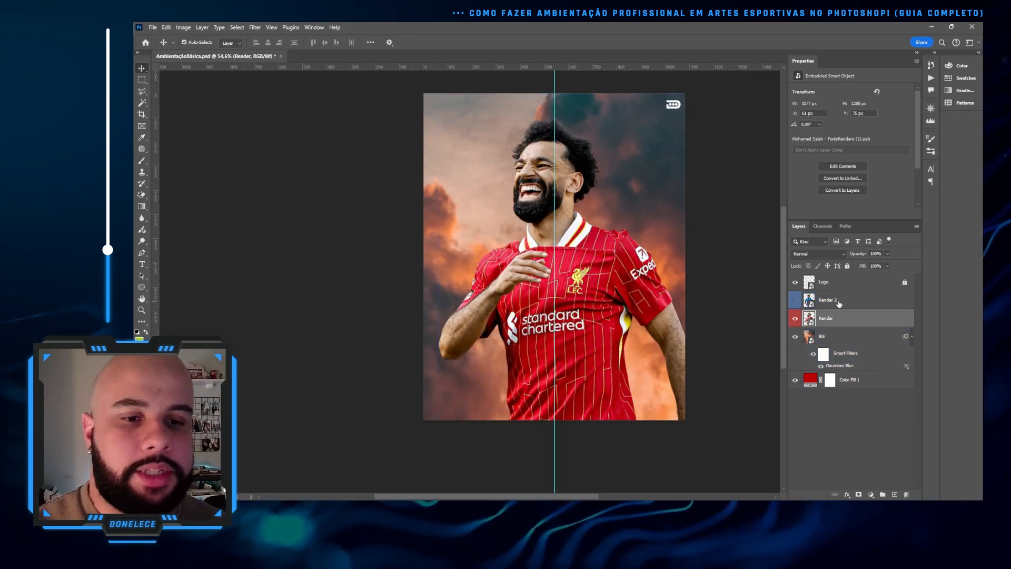
pyautogui.click(839, 303)
pyautogui.press('Delete')
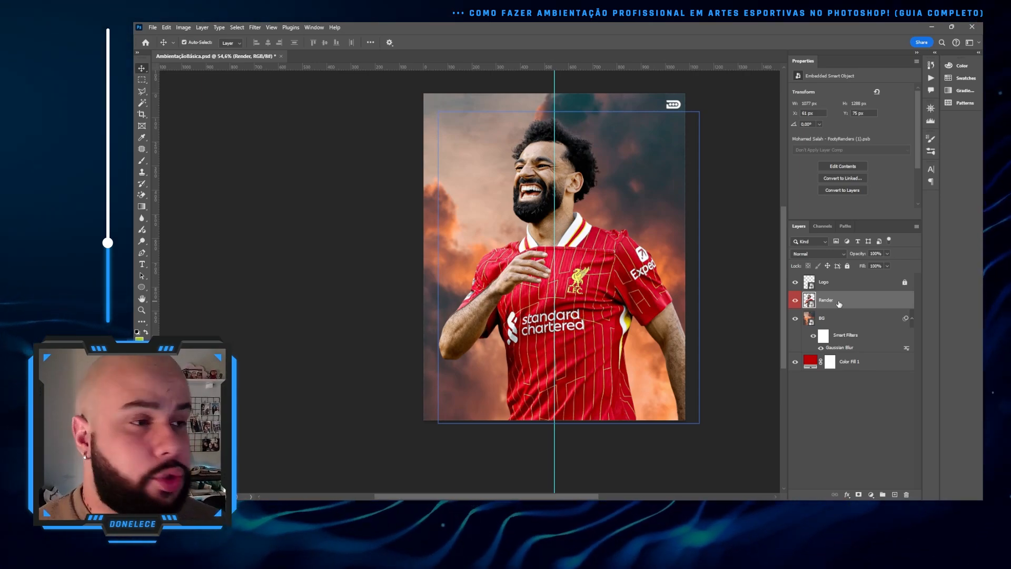
# Check how the remaining Render layer sits against the sky by hiding and showing it
pyautogui.keyDown('shift'); pyautogui.click(837, 316); pyautogui.keyUp('shift')
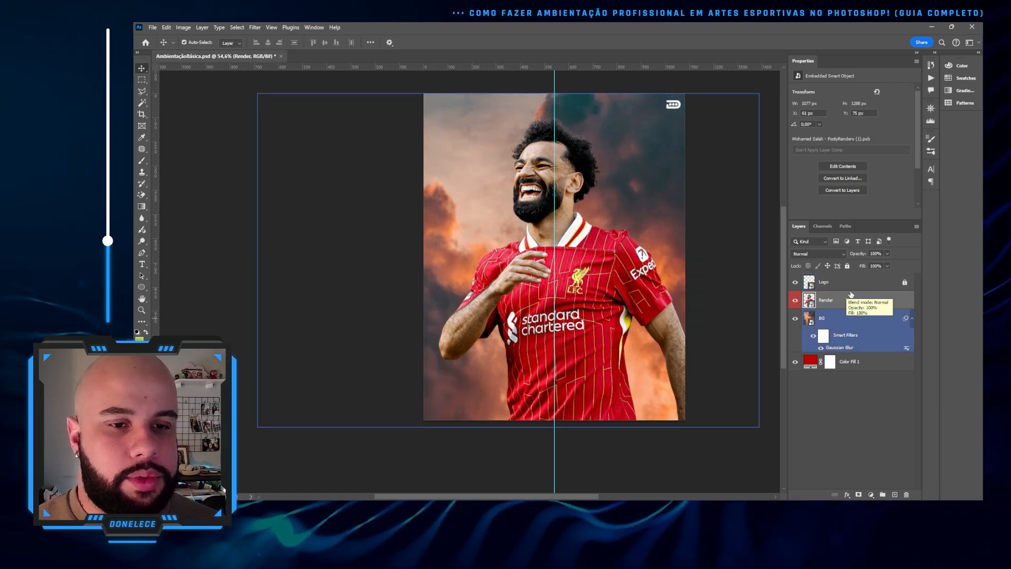
pyautogui.click(808, 301)
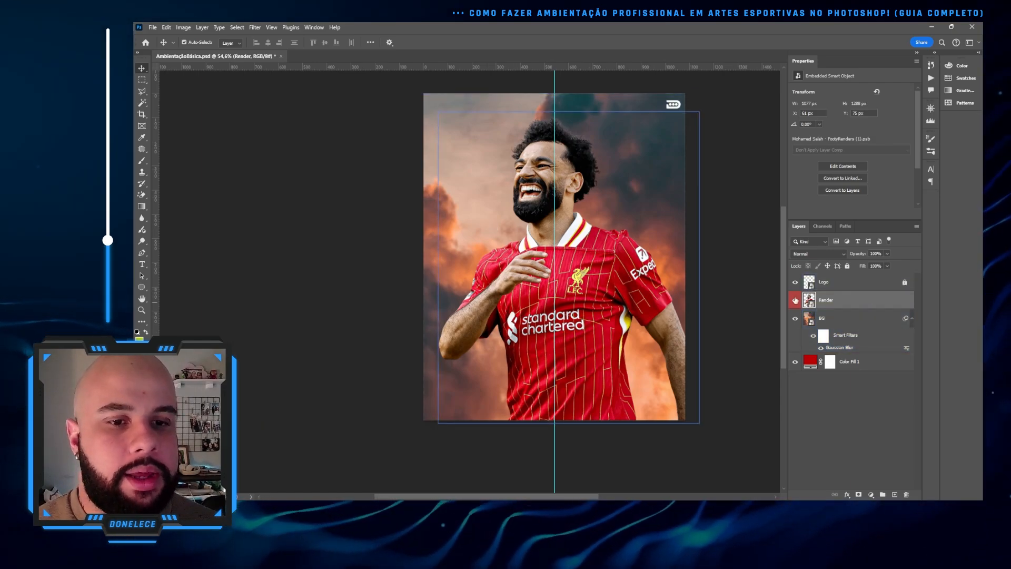
pyautogui.click(794, 300)
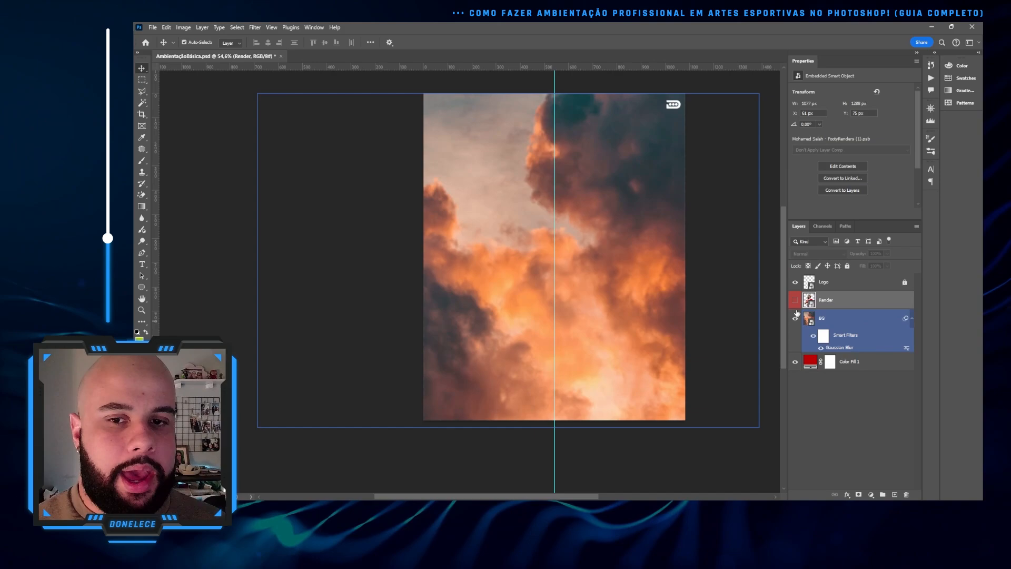
pyautogui.click(794, 300)
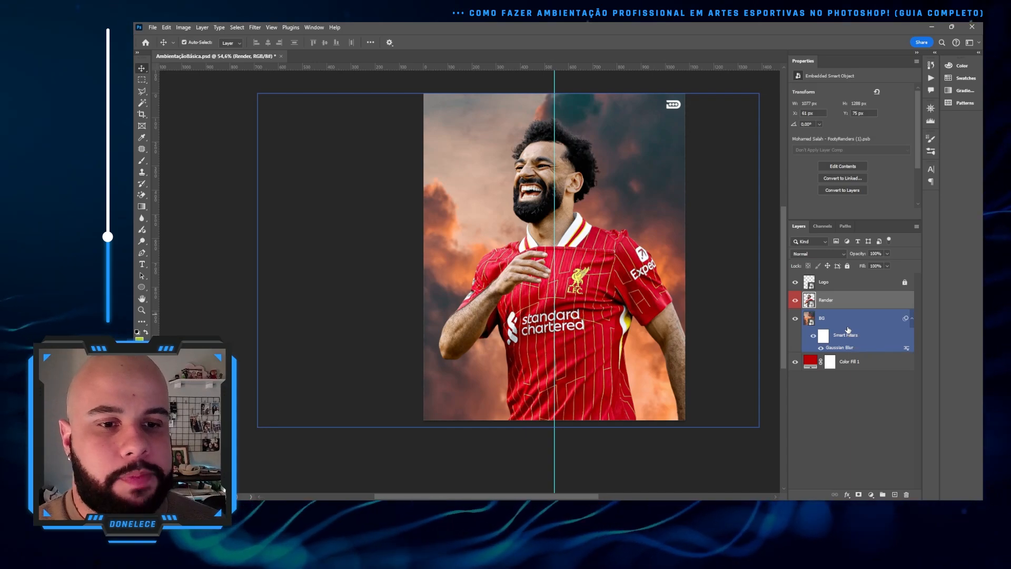
pyautogui.click(836, 399)
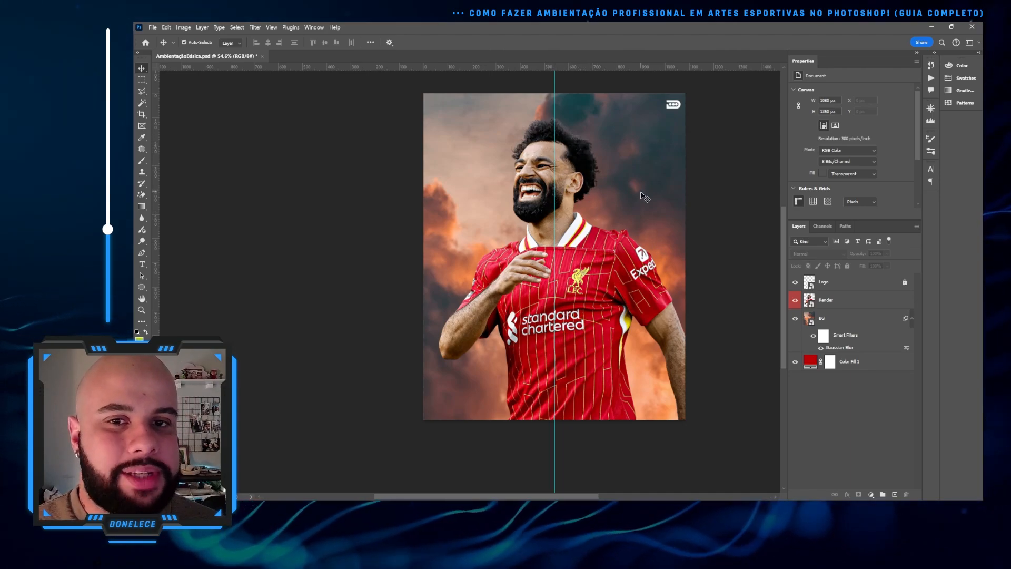
pyautogui.click(837, 300)
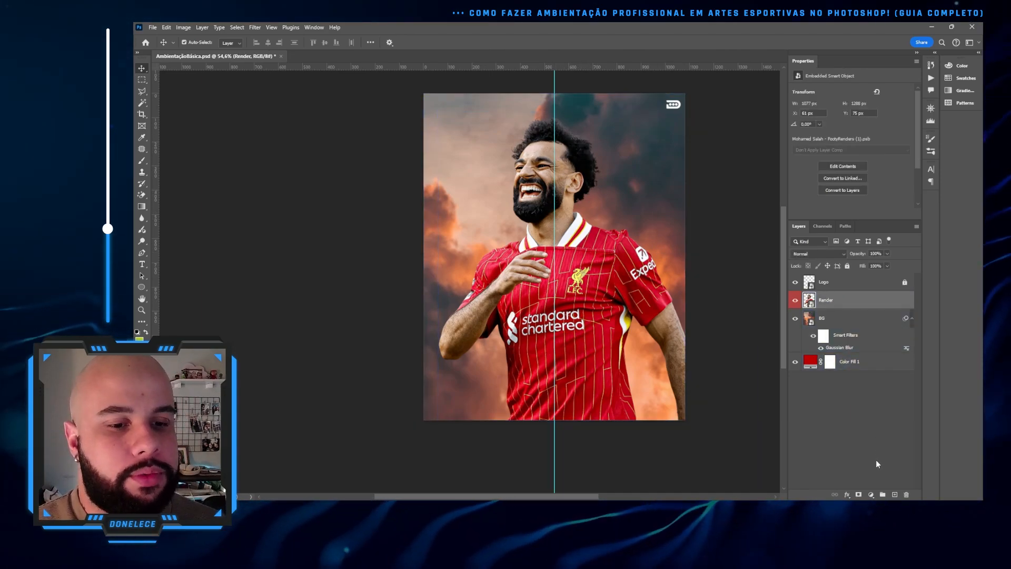
pyautogui.click(795, 300)
pyautogui.click(794, 299)
# Add a Brightness/Contrast adjustment layer directly above the BG layer and raise its contrast to 88
pyautogui.click(837, 318)
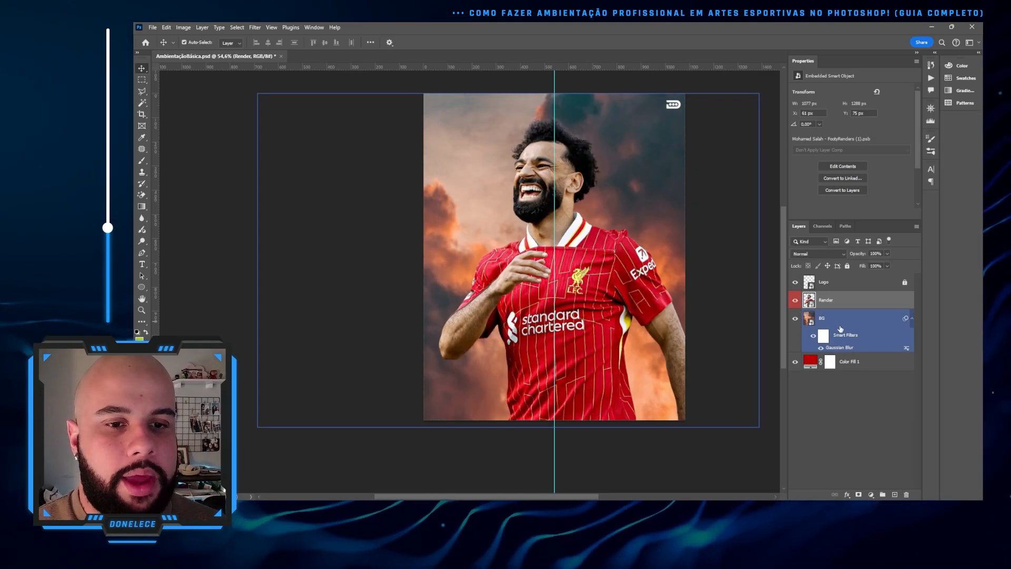
pyautogui.click(866, 494)
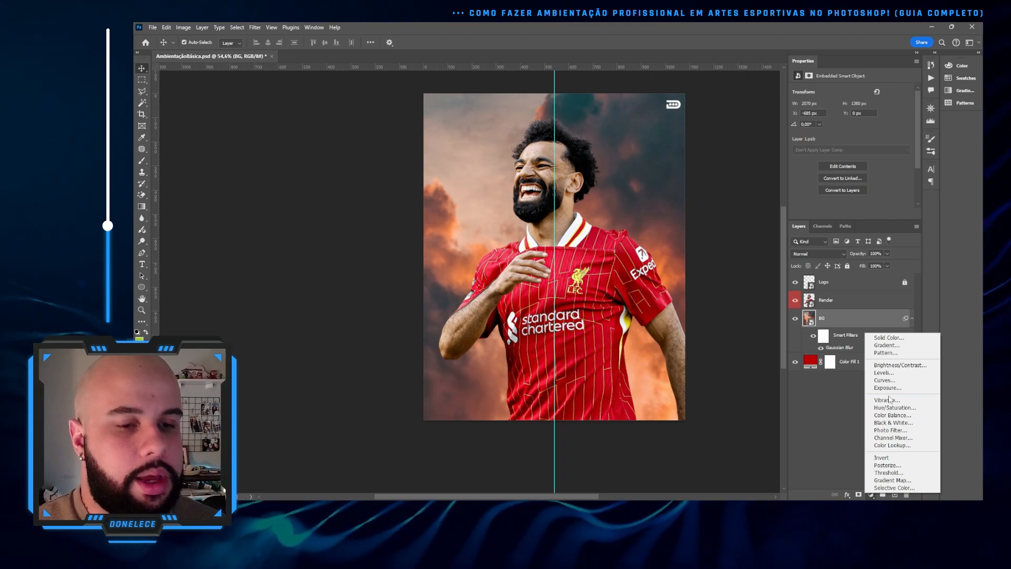
pyautogui.click(895, 364)
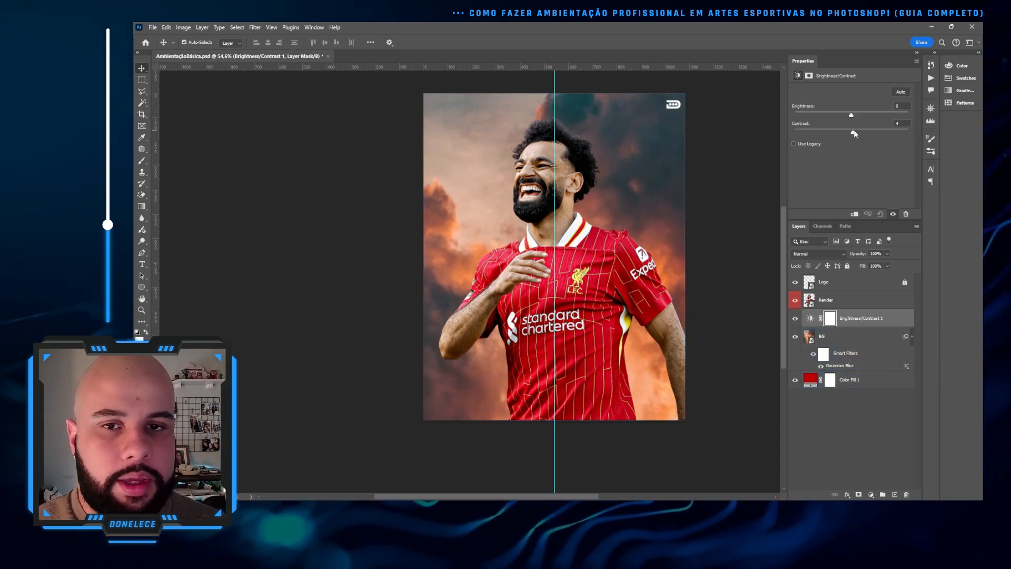
pyautogui.moveTo(853, 133); pyautogui.dragTo(901, 138)
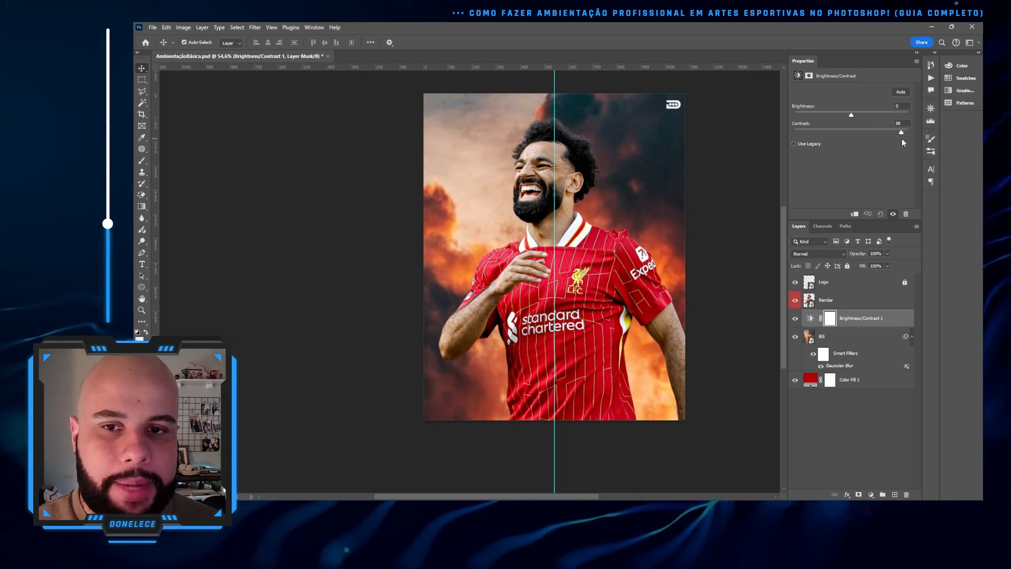
# Compare the sky with and without the Brightness/Contrast adjustment, and reduce its contrast to 82
pyautogui.click(795, 318)
pyautogui.click(796, 318)
pyautogui.click(795, 319)
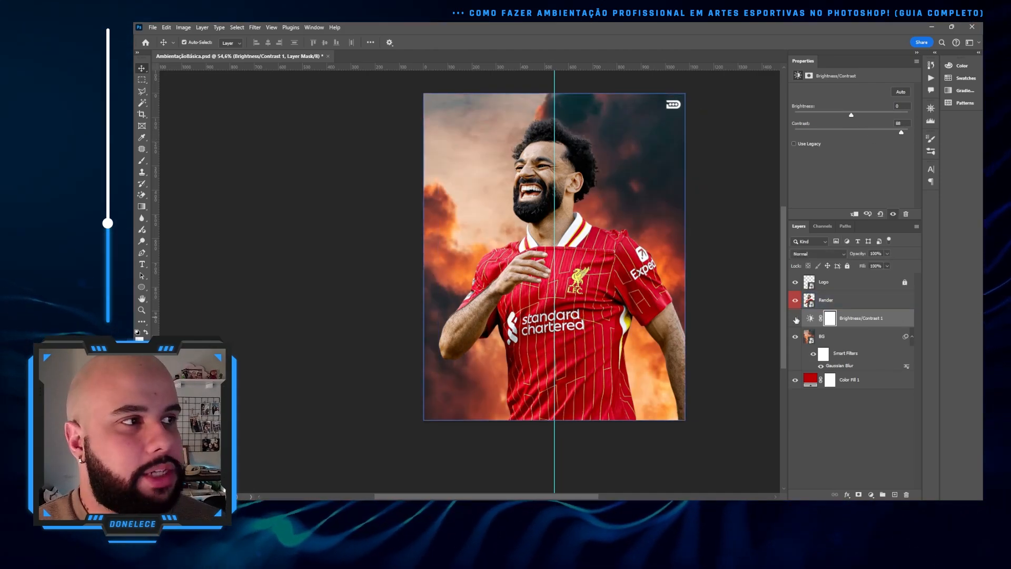
pyautogui.click(795, 318)
pyautogui.click(795, 318)
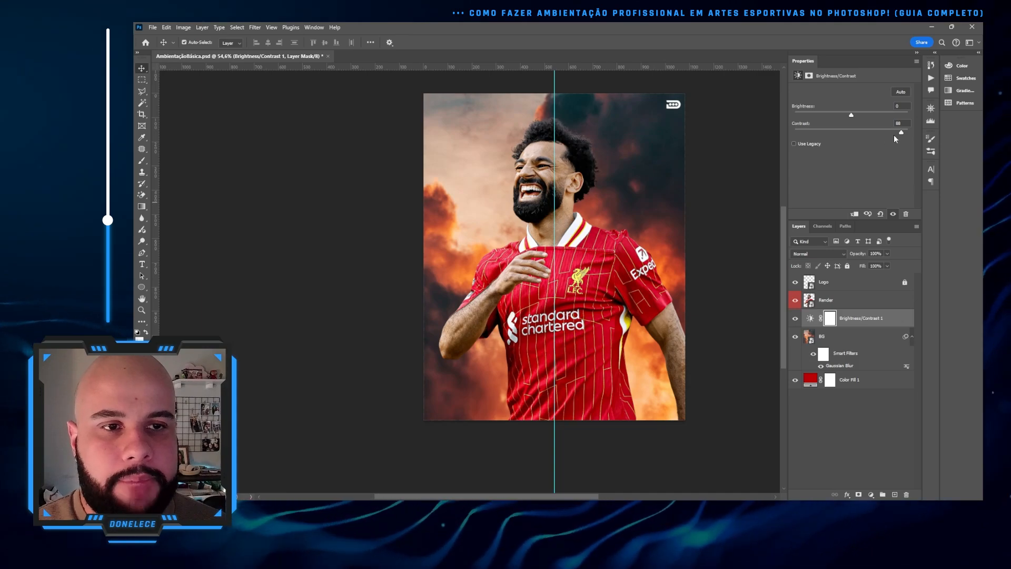
pyautogui.moveTo(896, 133); pyautogui.dragTo(897, 132)
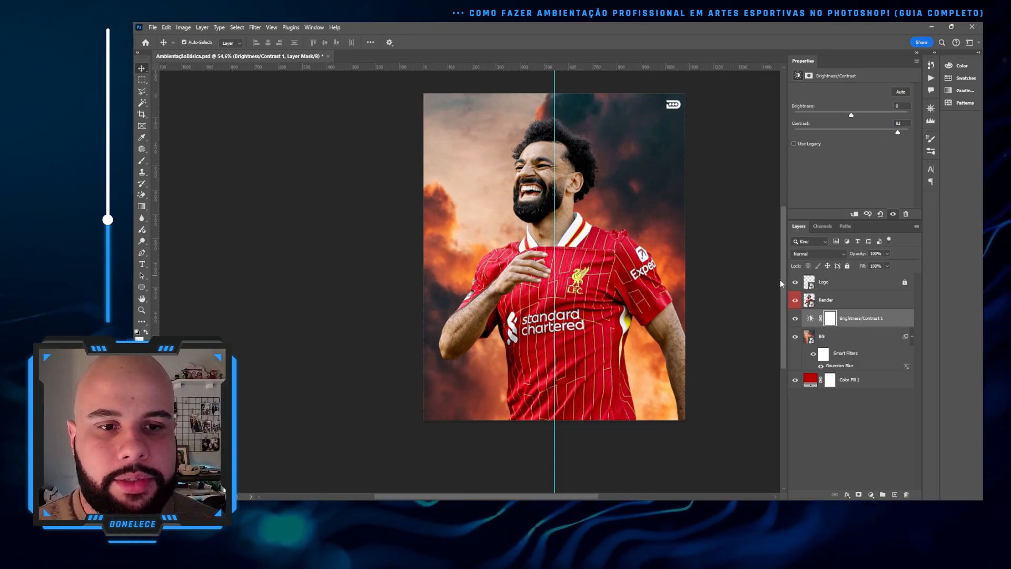
# Hide the Render layer to compare the bare sky with and without the Brightness/Contrast adjustment, and show Render again
pyautogui.click(794, 320)
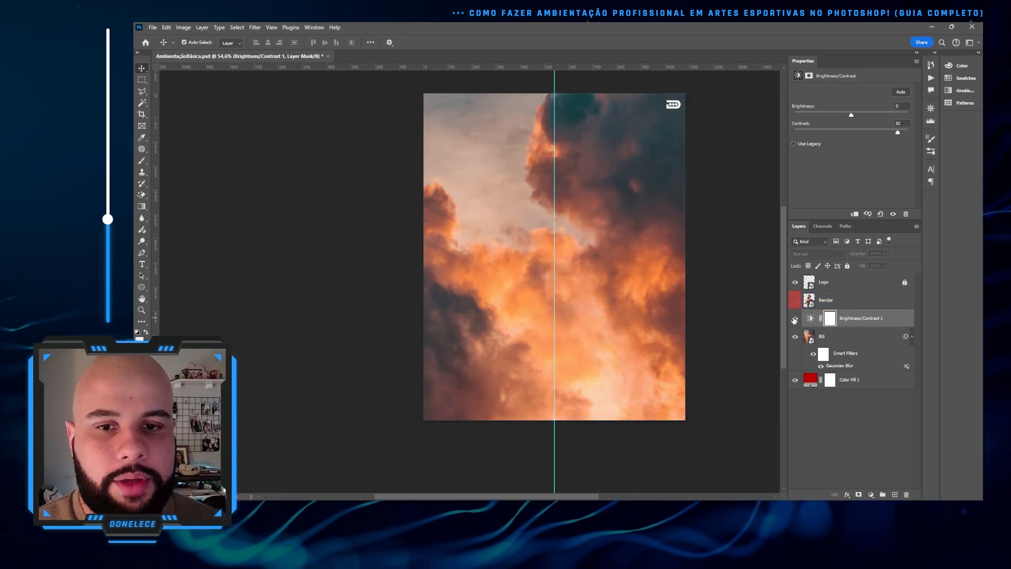
pyautogui.click(794, 320)
pyautogui.click(794, 319)
pyautogui.click(794, 319)
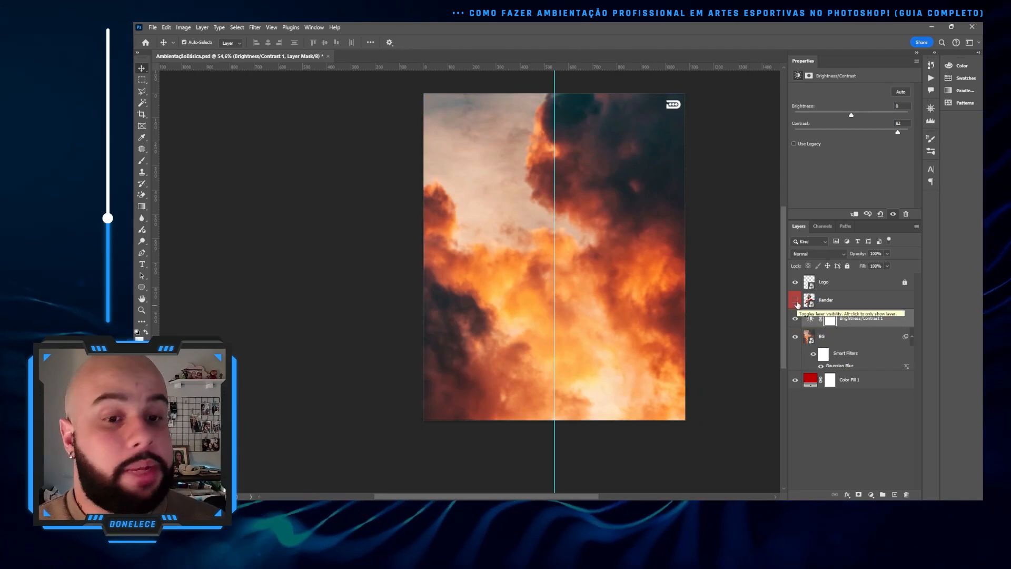
pyautogui.click(794, 300)
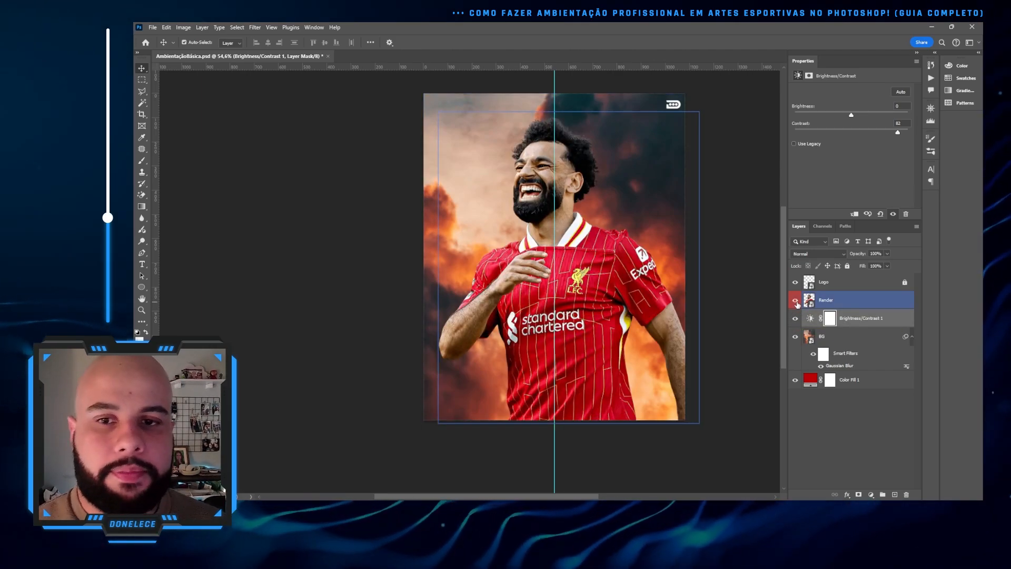
pyautogui.click(834, 339)
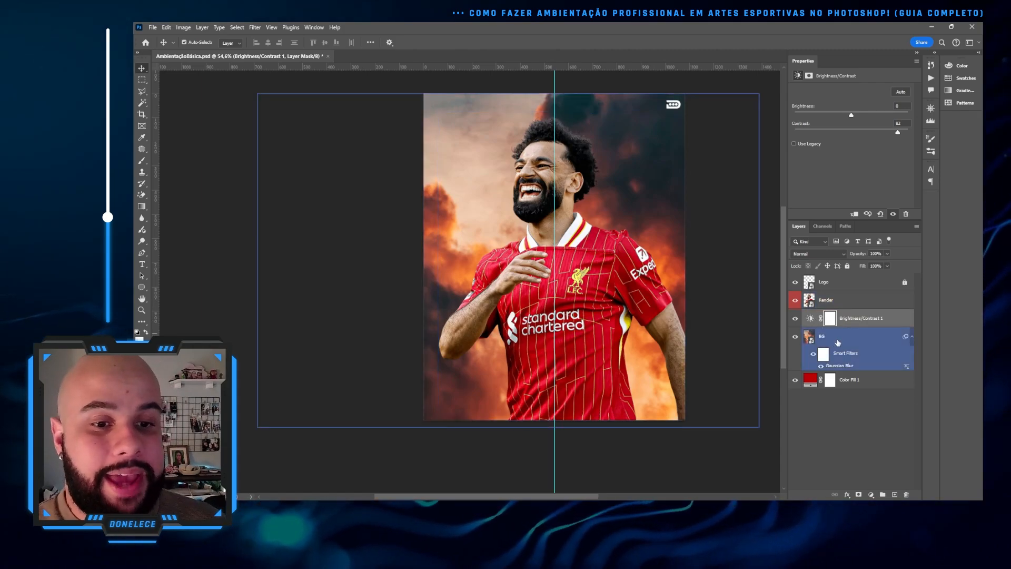
pyautogui.click(849, 304)
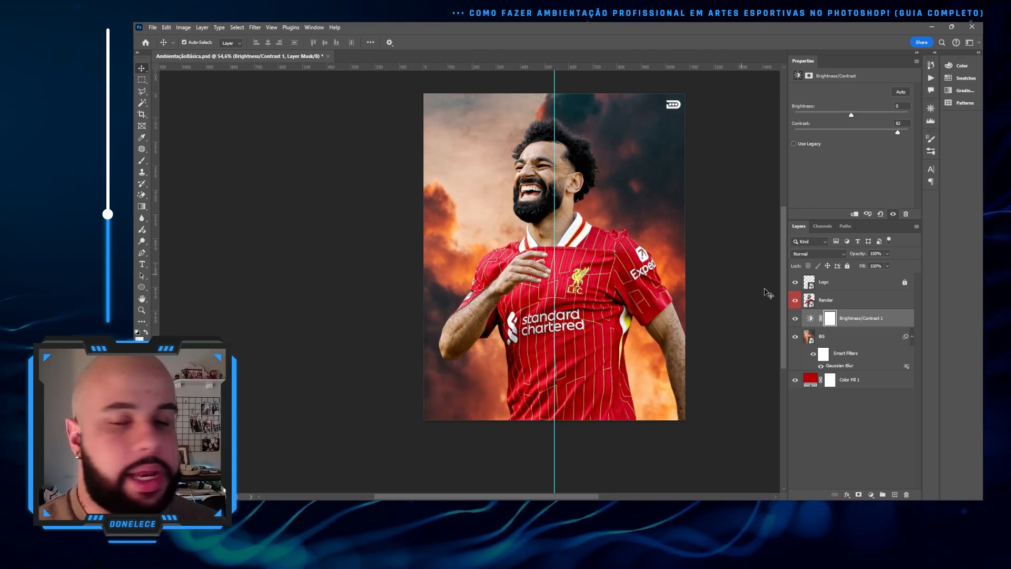
# Duplicate the BG and Brightness/Contrast 1 layers together and convert the two copies into one smart object
pyautogui.keyDown('shift'); pyautogui.click(866, 341); pyautogui.keyUp('shift')
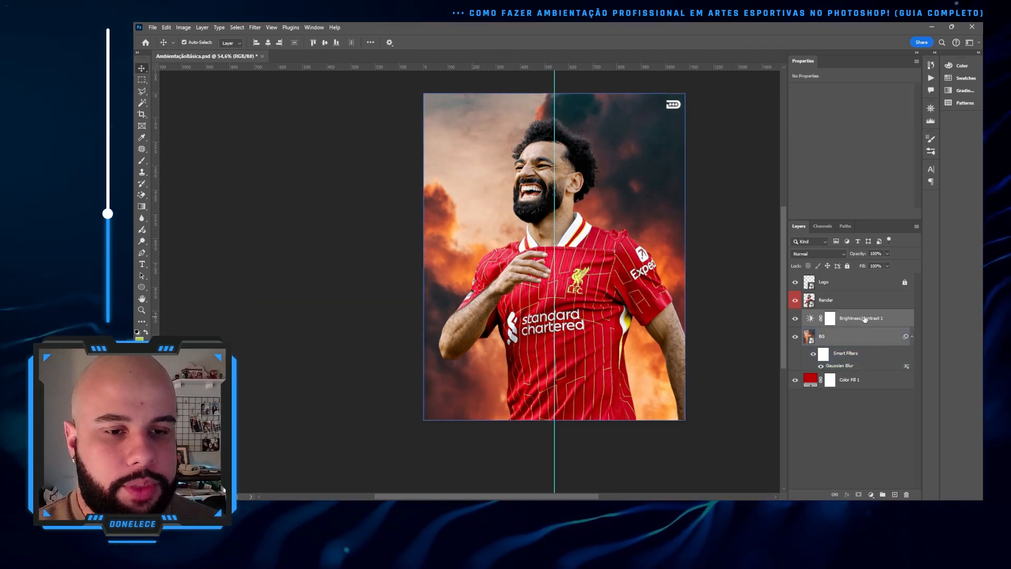
pyautogui.hotkey('ctrl', 'j')
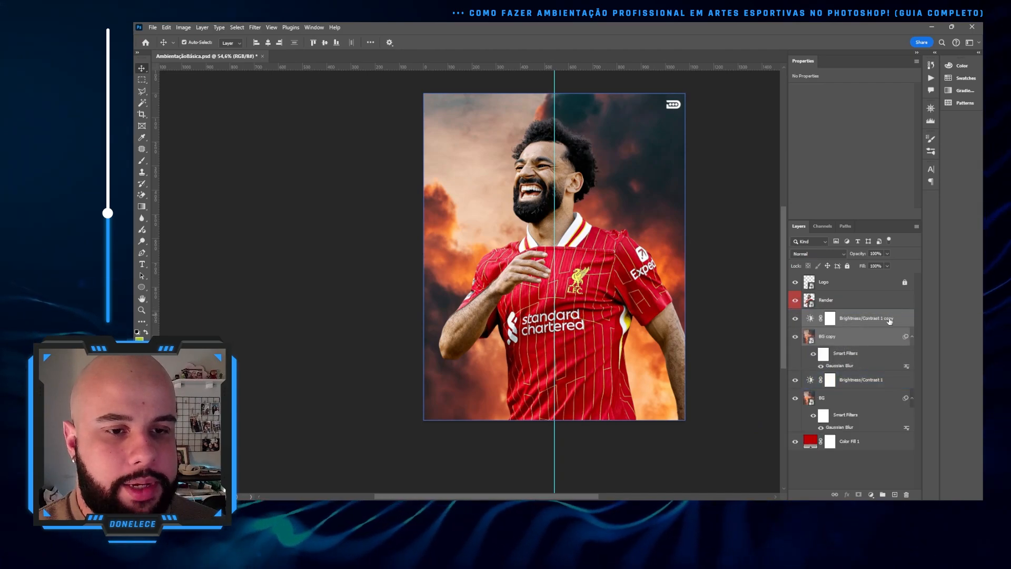
pyautogui.rightClick(889, 319)
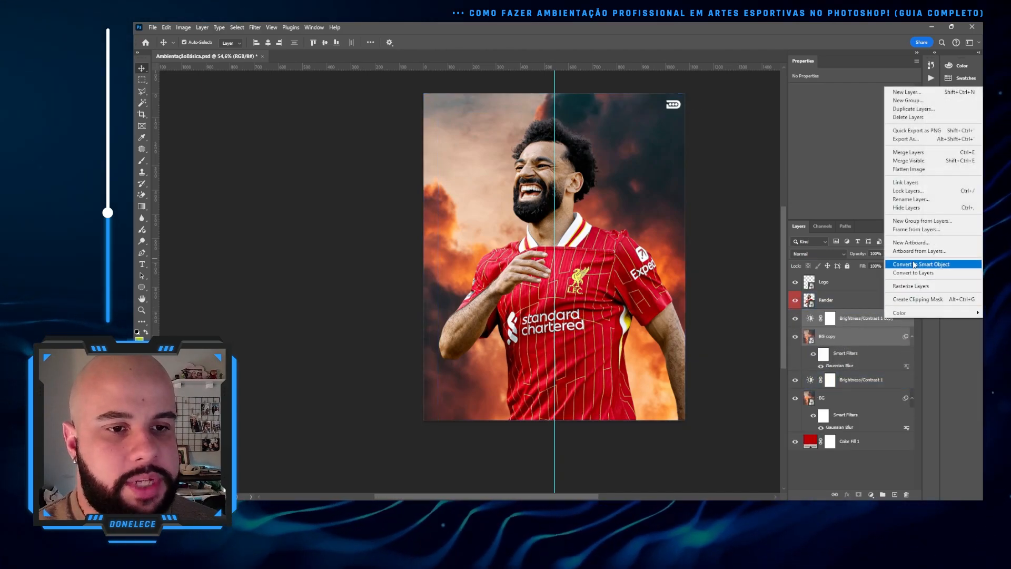
pyautogui.click(920, 265)
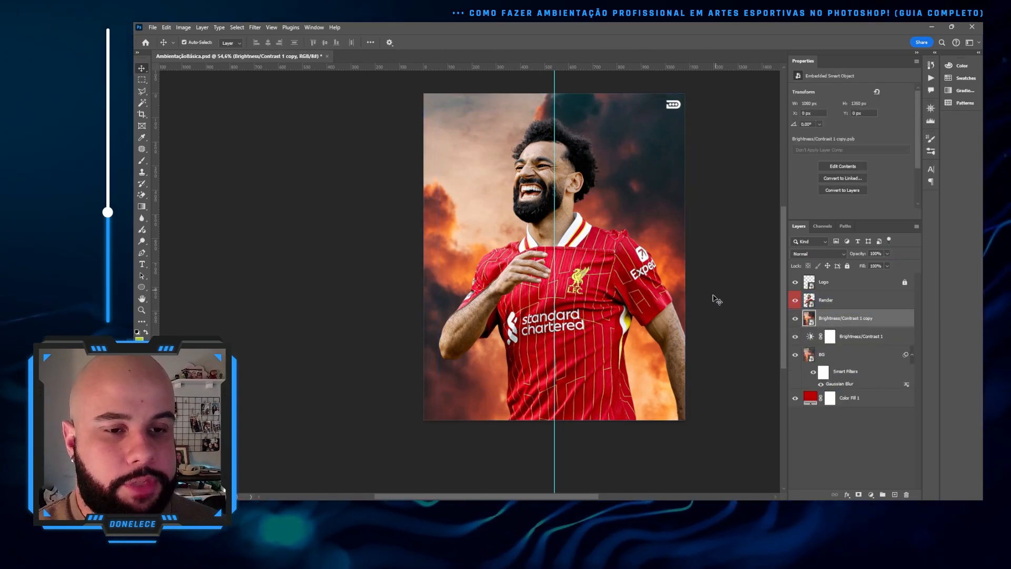
# Clip the sky smart object to the Render layer from directly above it, and hide the BG and Brightness/Contrast 1 layers
pyautogui.moveTo(851, 319)
pyautogui.mouseDown()
pyautogui.moveTo(862, 308)
pyautogui.moveTo(845, 308)
pyautogui.mouseUp()
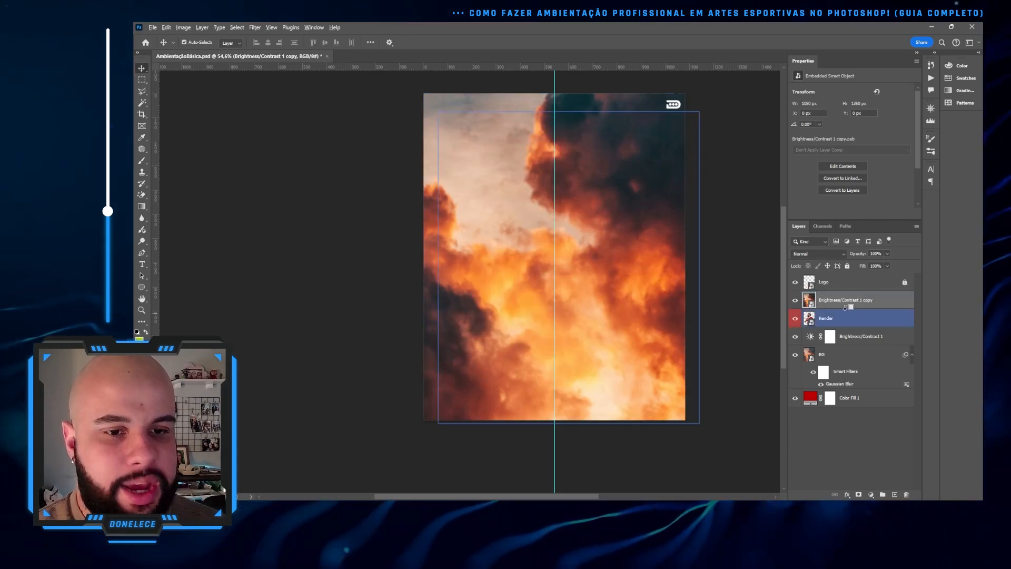
pyautogui.keyDown('alt'); pyautogui.click(845, 308); pyautogui.keyUp('alt')
pyautogui.click(811, 359)
pyautogui.click(795, 355)
pyautogui.click(795, 354)
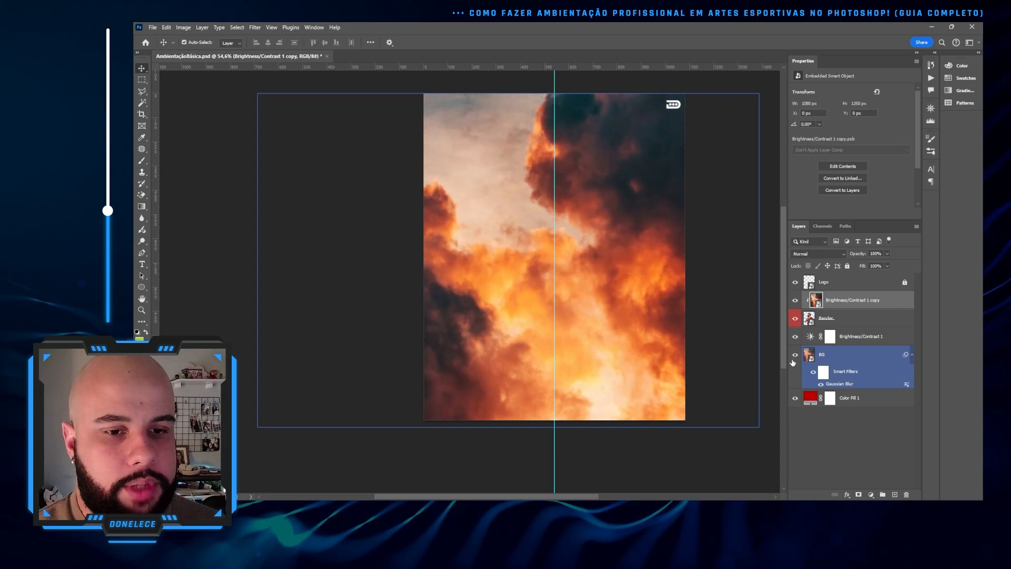
pyautogui.click(795, 355)
pyautogui.click(795, 354)
pyautogui.click(795, 355)
pyautogui.click(794, 359)
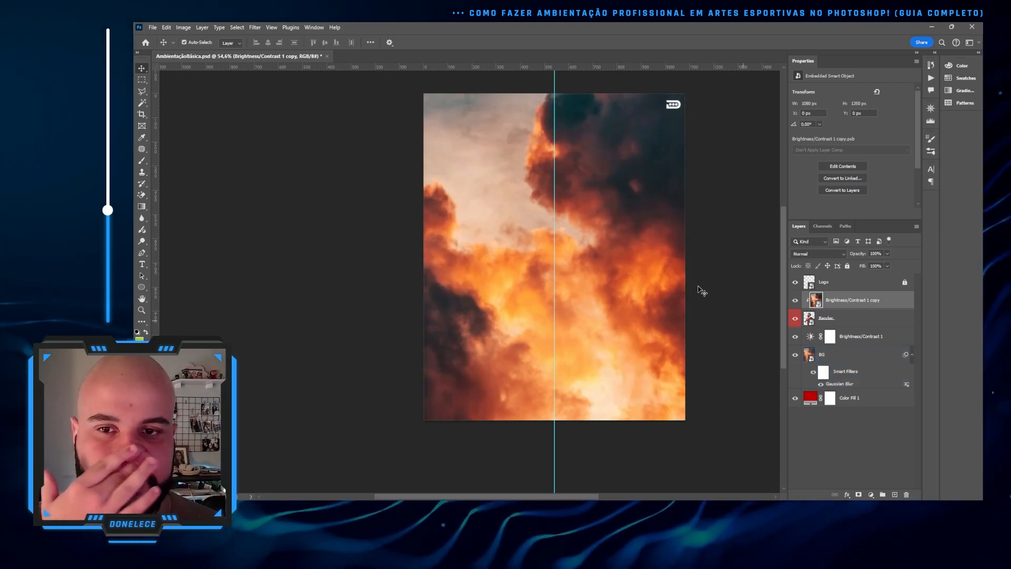
pyautogui.moveTo(795, 336); pyautogui.dragTo(790, 365)
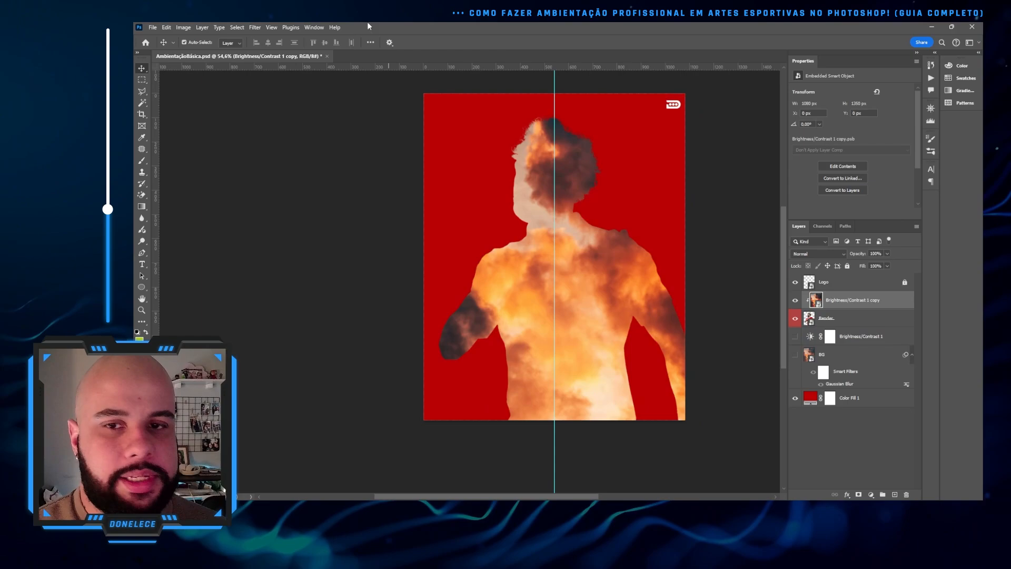
# Apply a Gaussian Blur with a radius of 130.2 pixels to the clipped sky smart object
pyautogui.click(255, 28)
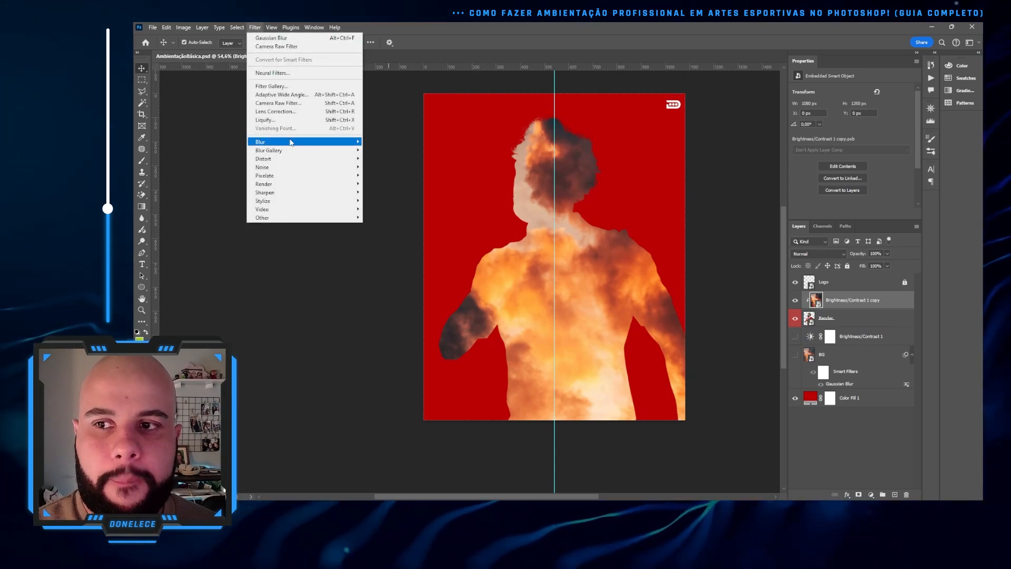
pyautogui.moveTo(293, 142)
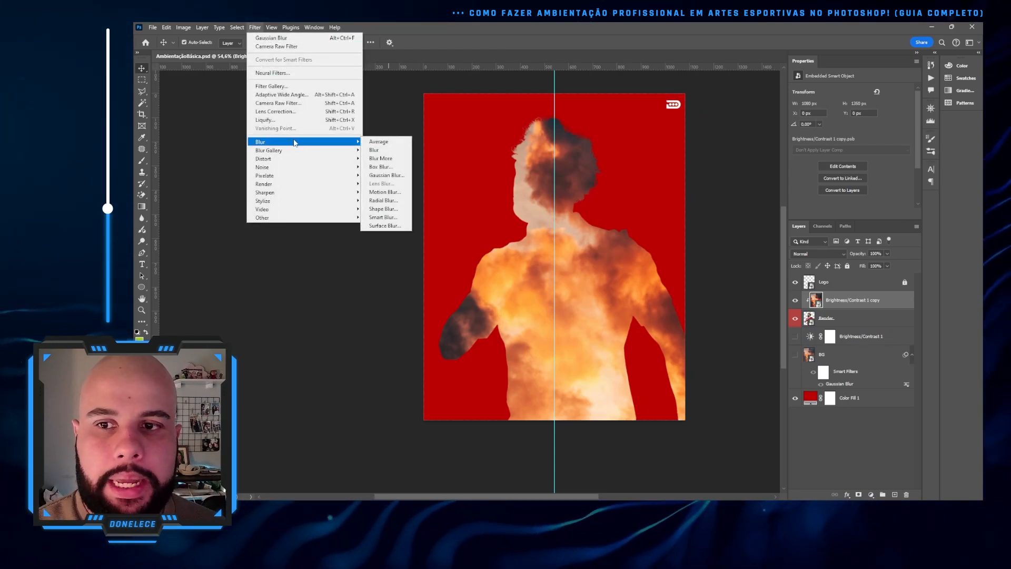
pyautogui.click(386, 175)
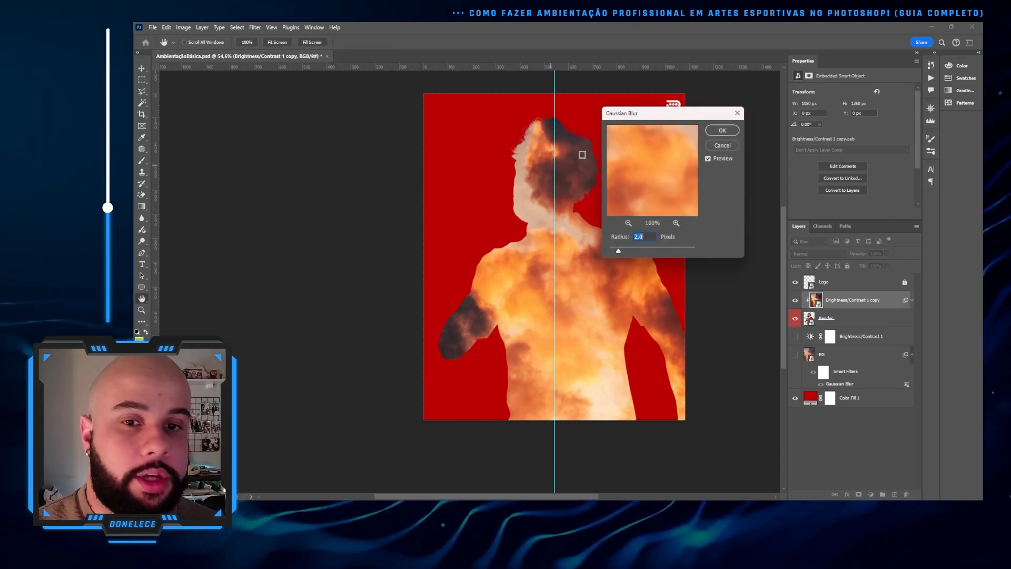
pyautogui.moveTo(671, 119); pyautogui.dragTo(732, 113)
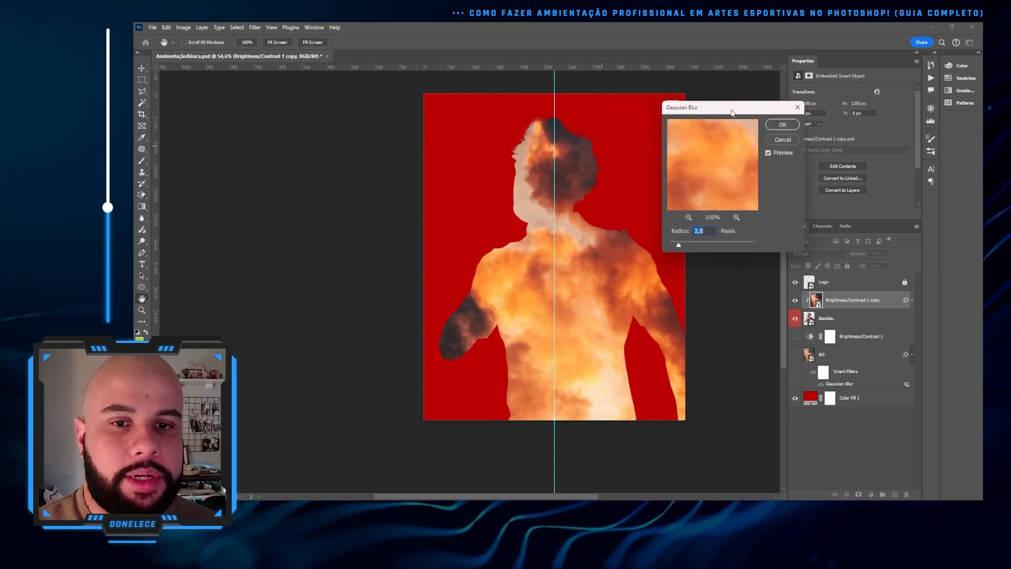
pyautogui.moveTo(678, 245); pyautogui.dragTo(729, 247)
pyautogui.click(684, 232)
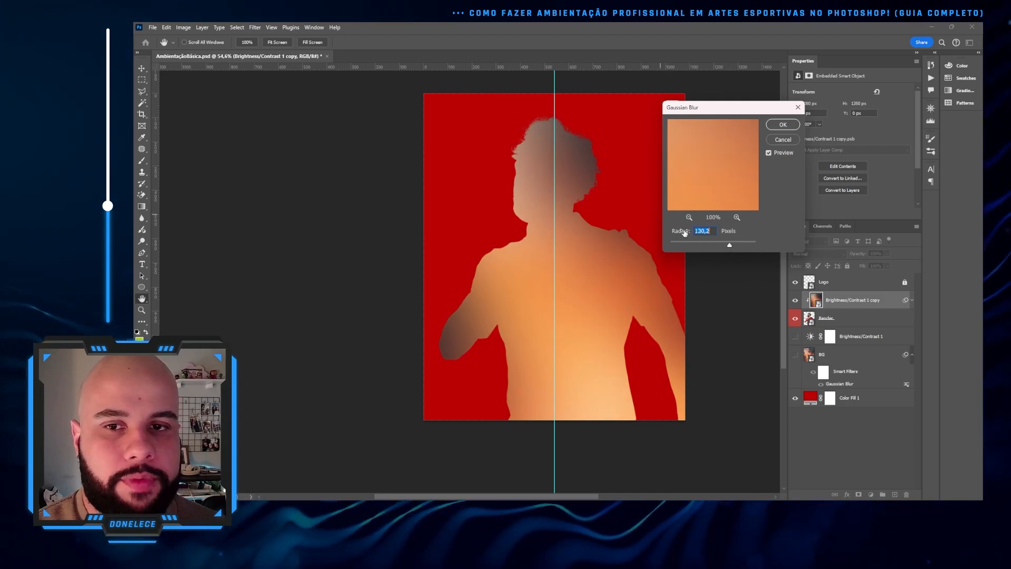
pyautogui.click(791, 129)
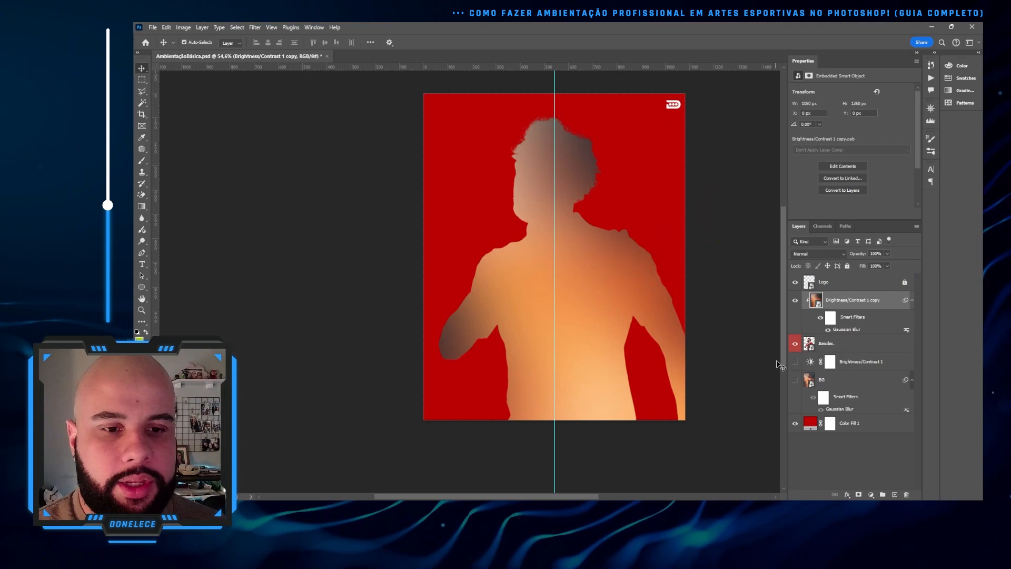
# Show the BG and Brightness/Contrast 1 layers again and set the clipped sky copy's blend mode to Color
pyautogui.click(795, 379)
pyautogui.click(795, 361)
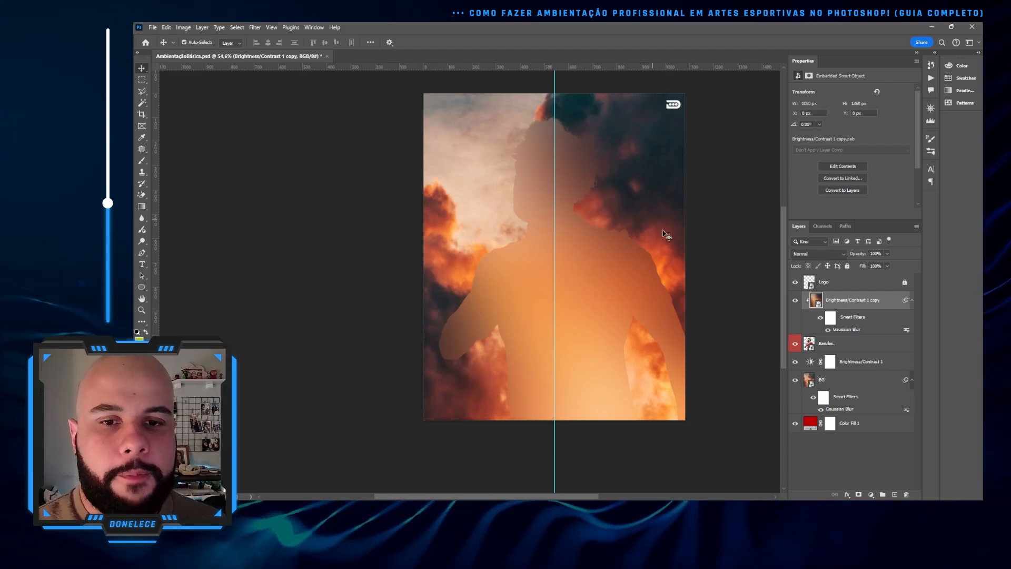
pyautogui.click(821, 252)
pyautogui.click(821, 250)
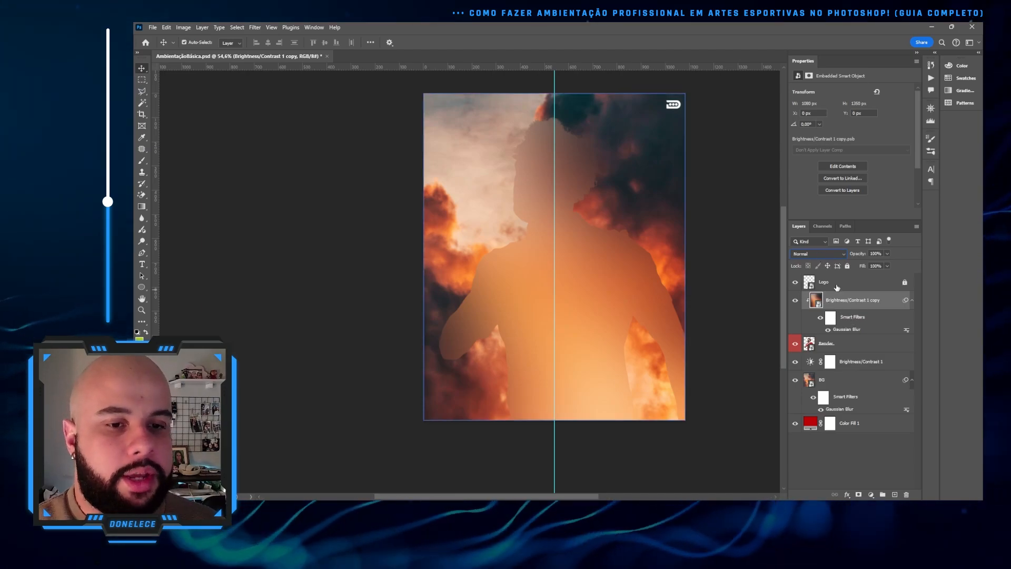
pyautogui.click(834, 253)
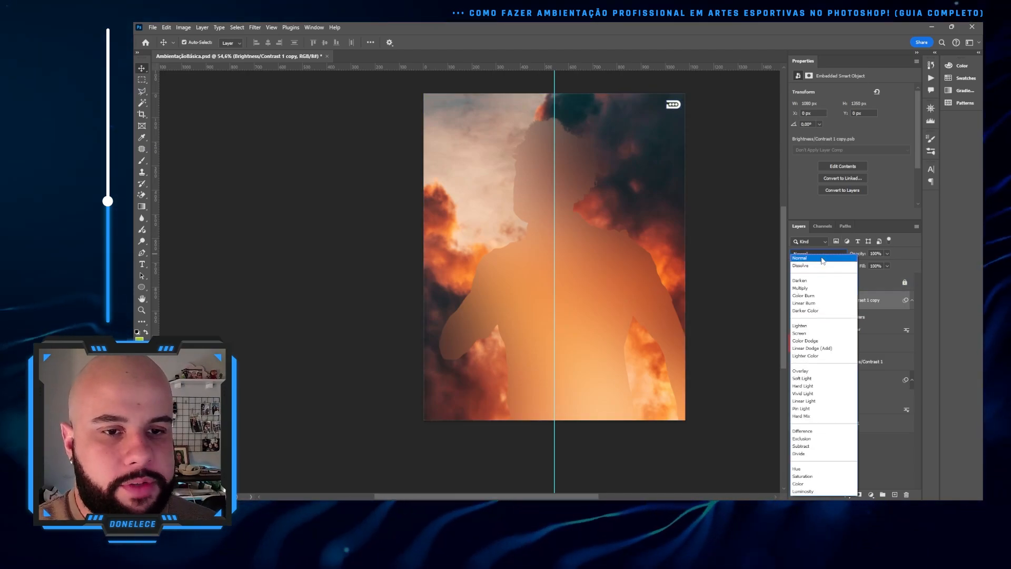
pyautogui.click(841, 483)
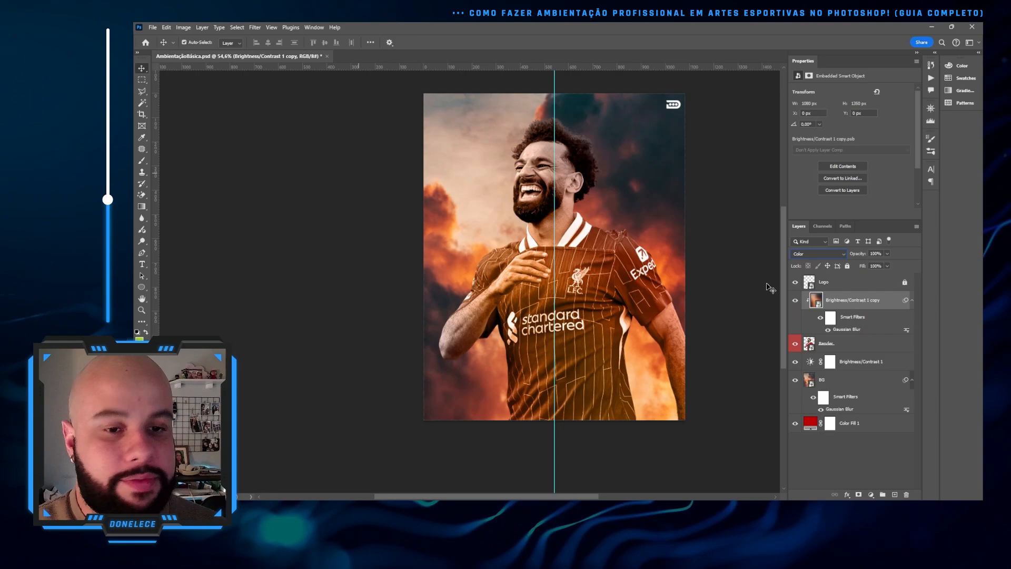
# Lower the clipped sky copy's opacity to 10% and compare the player with and without its colour tint
pyautogui.click(795, 300)
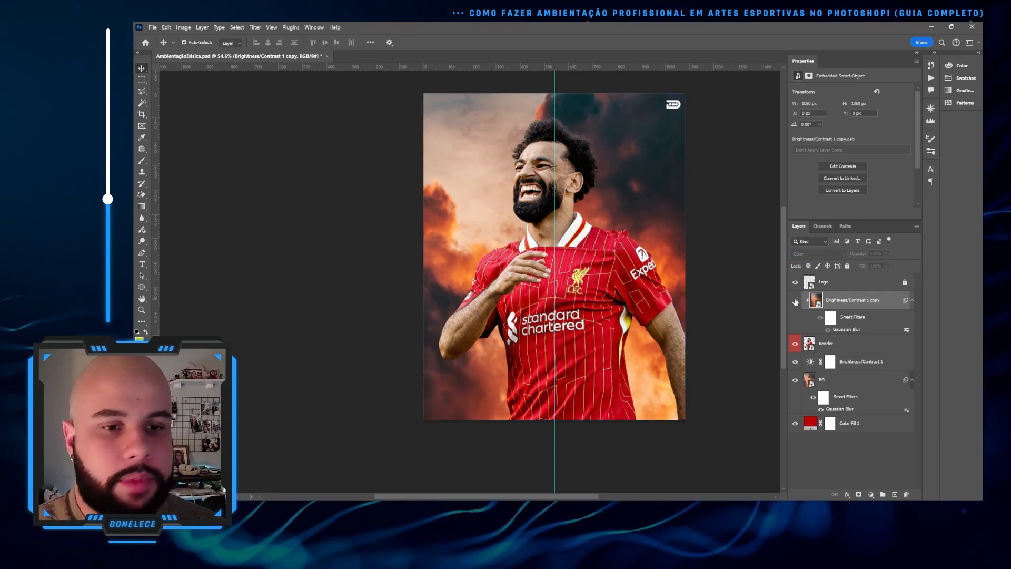
pyautogui.click(795, 300)
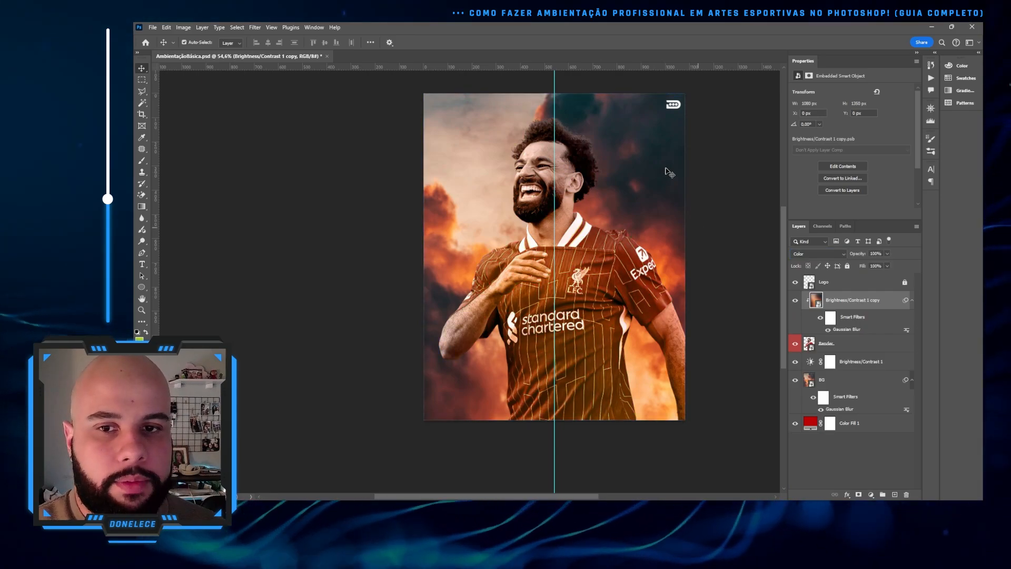
pyautogui.click(887, 254)
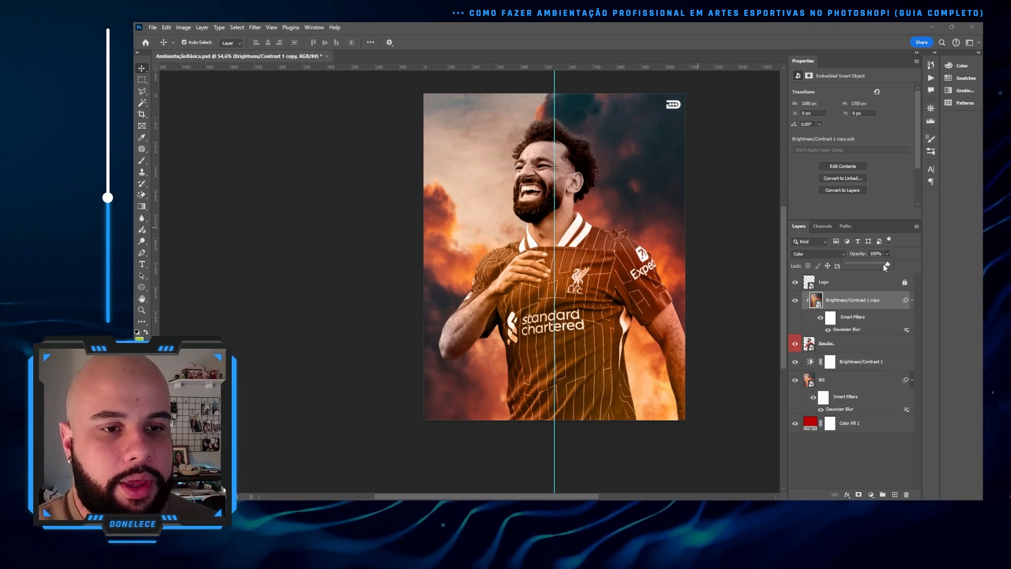
pyautogui.moveTo(854, 266); pyautogui.dragTo(852, 266)
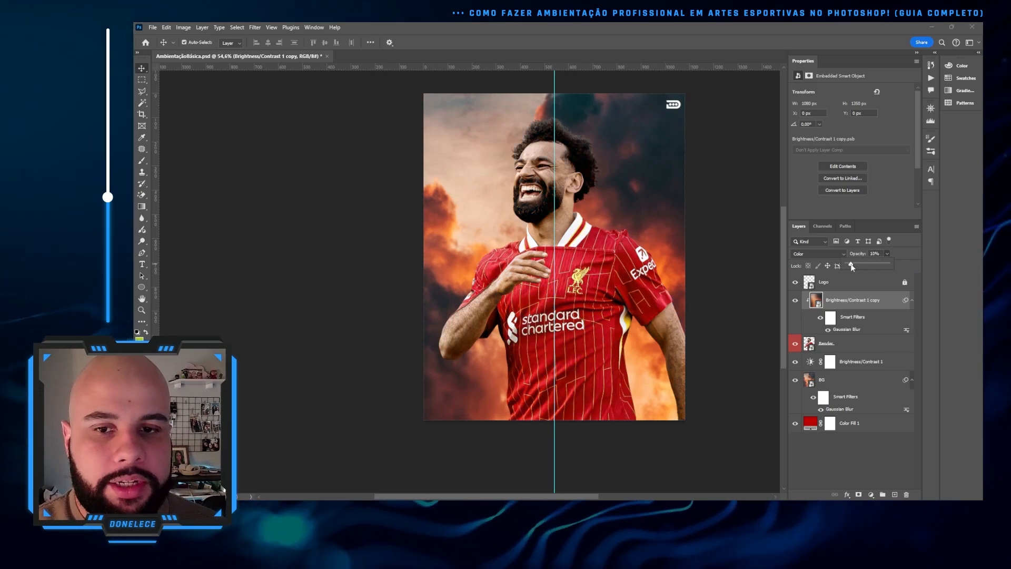
pyautogui.click(796, 299)
pyautogui.click(795, 300)
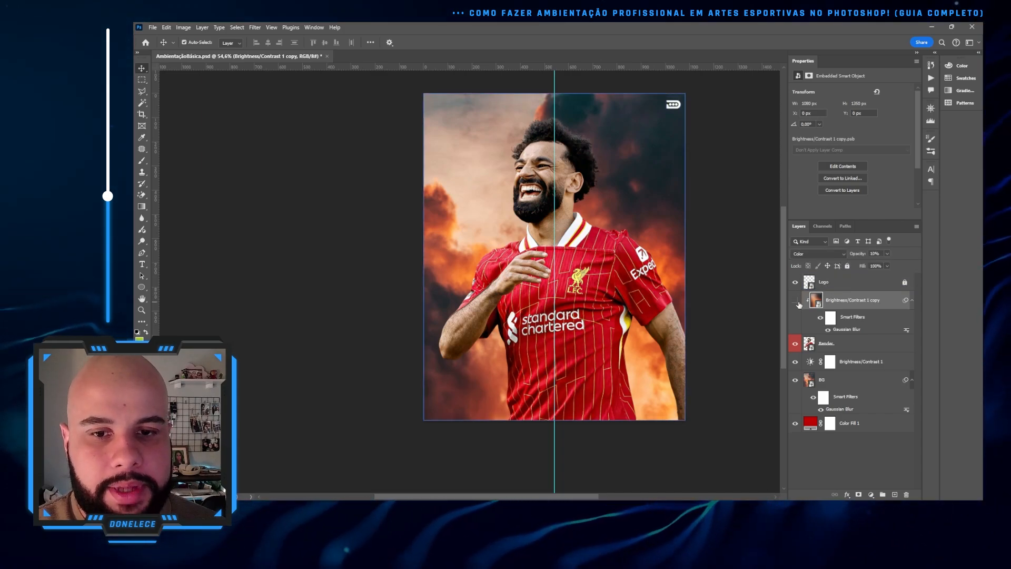
# Raise the clipped sky copy's opacity to 27% and compare the player's face with and without the tint up close
pyautogui.click(887, 253)
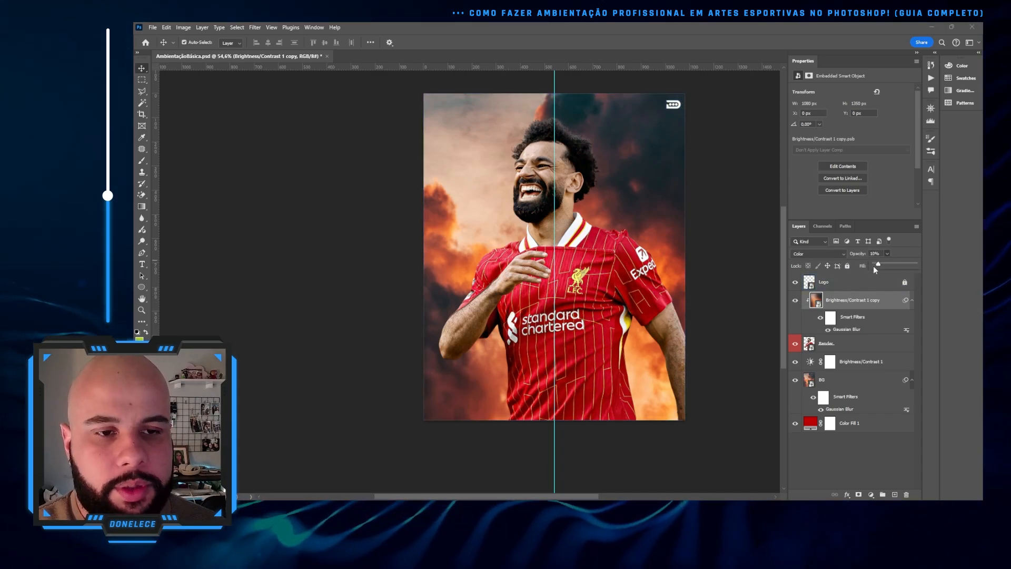
pyautogui.moveTo(872, 265); pyautogui.dragTo(886, 265)
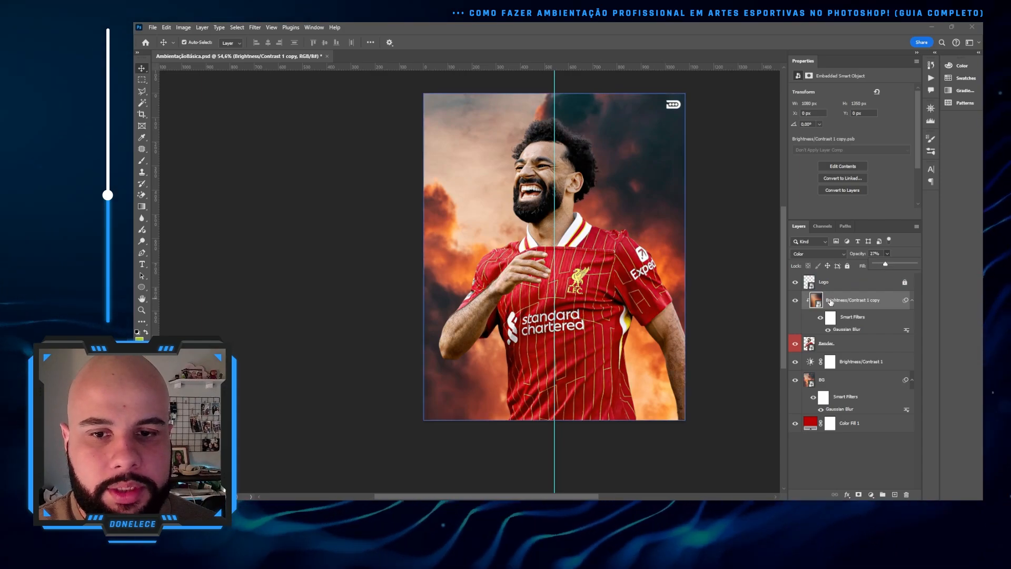
pyautogui.click(795, 300)
pyautogui.click(796, 299)
pyautogui.click(795, 300)
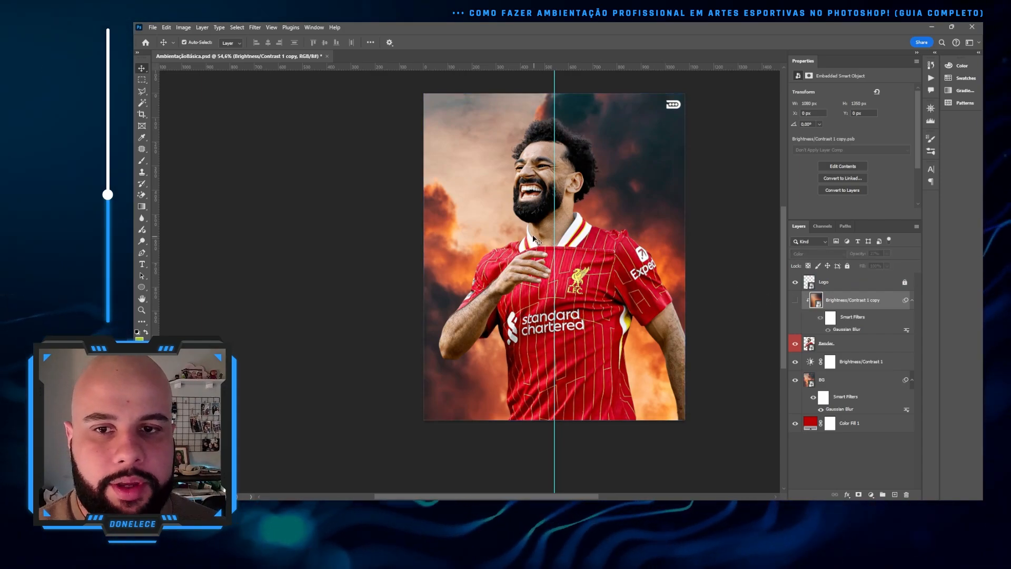
pyautogui.scroll(1, 530, 189)
pyautogui.scroll(5, 531, 188)
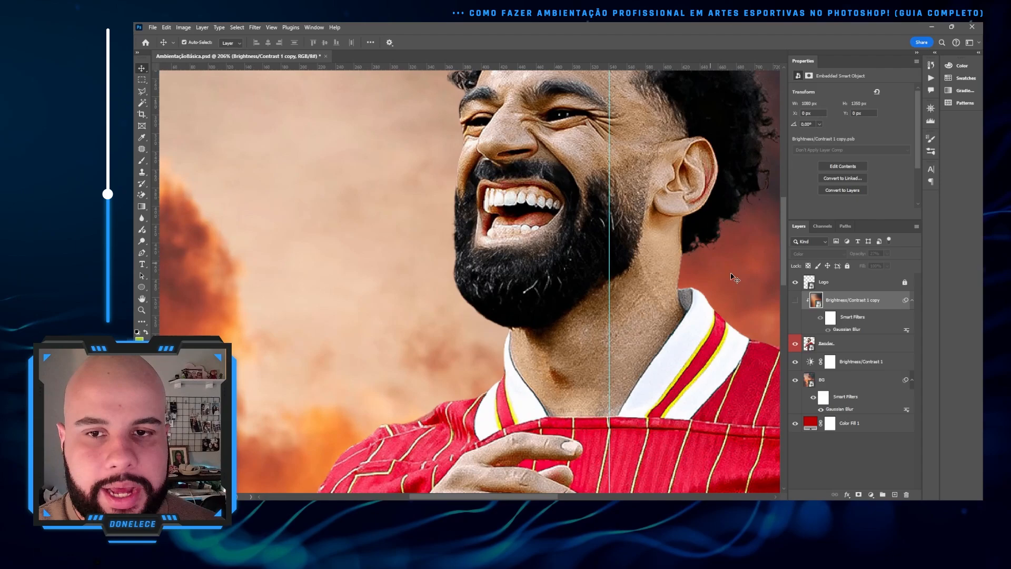
pyautogui.click(795, 300)
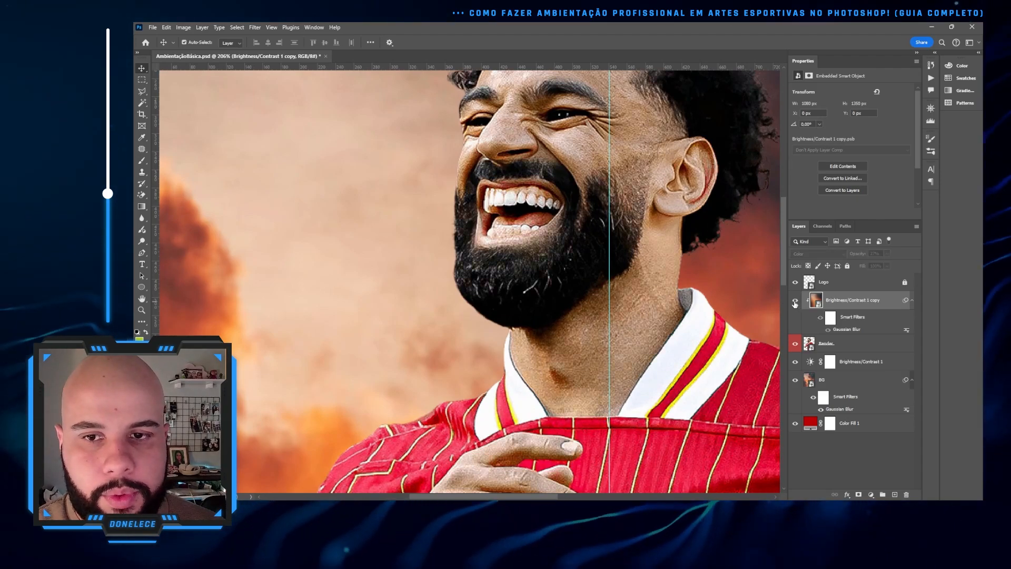
pyautogui.scroll(-6, 567, 248)
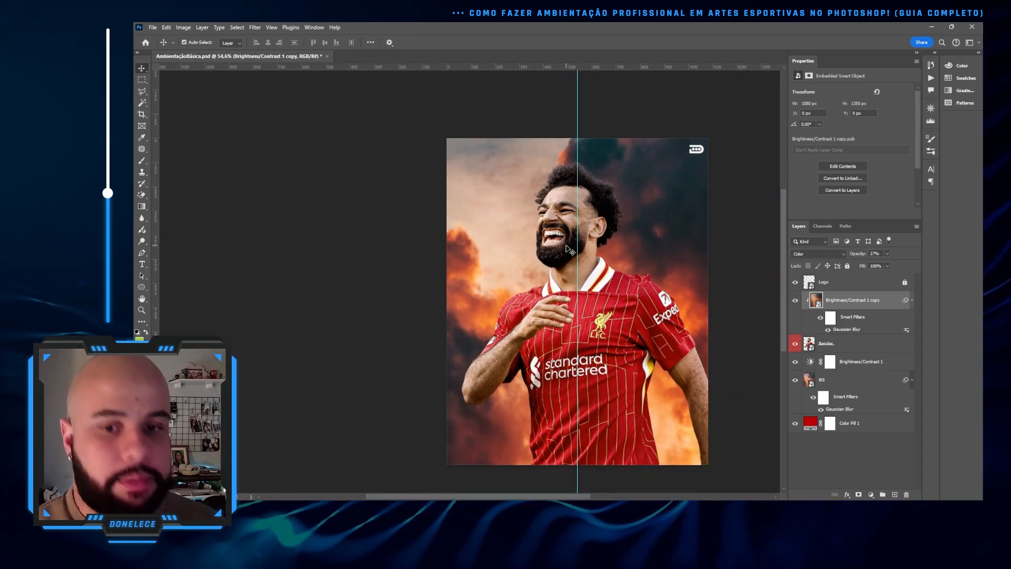
pyautogui.moveTo(580, 269); pyautogui.dragTo(559, 232)
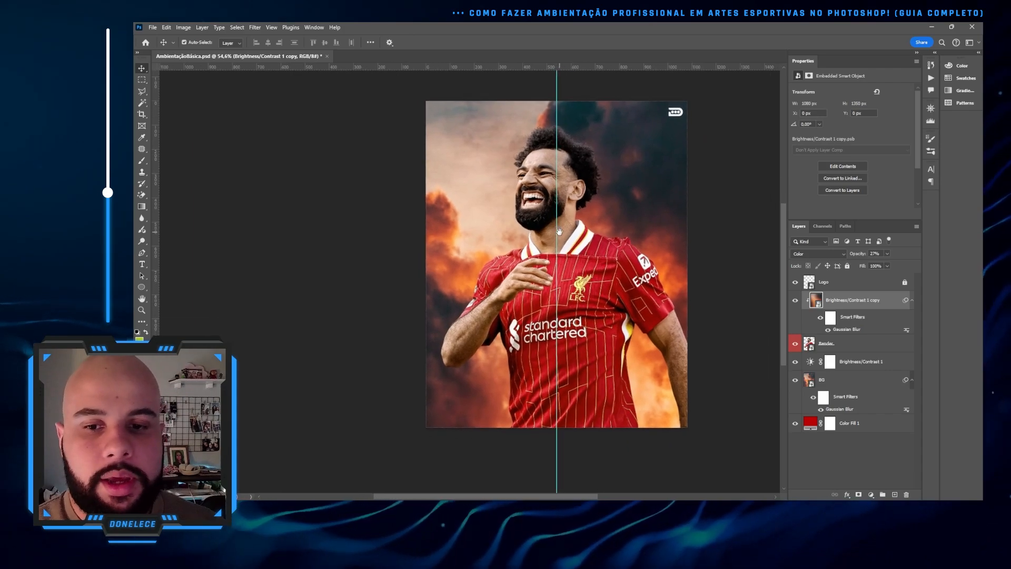
# Set the clipped sky copy's opacity to 26%, check the tint on and off, and hide the canvas guides
pyautogui.click(887, 253)
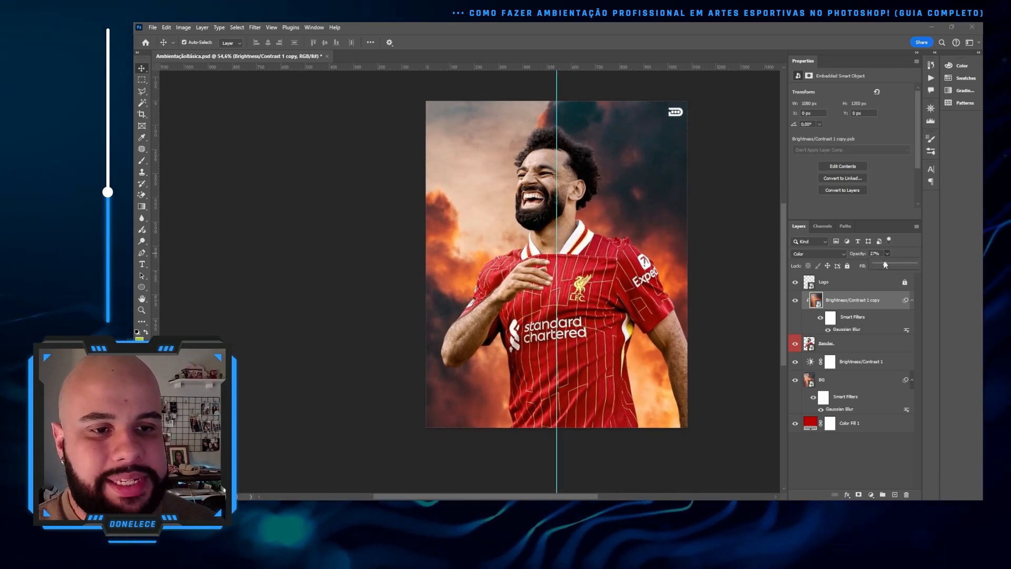
pyautogui.moveTo(886, 266); pyautogui.dragTo(897, 266)
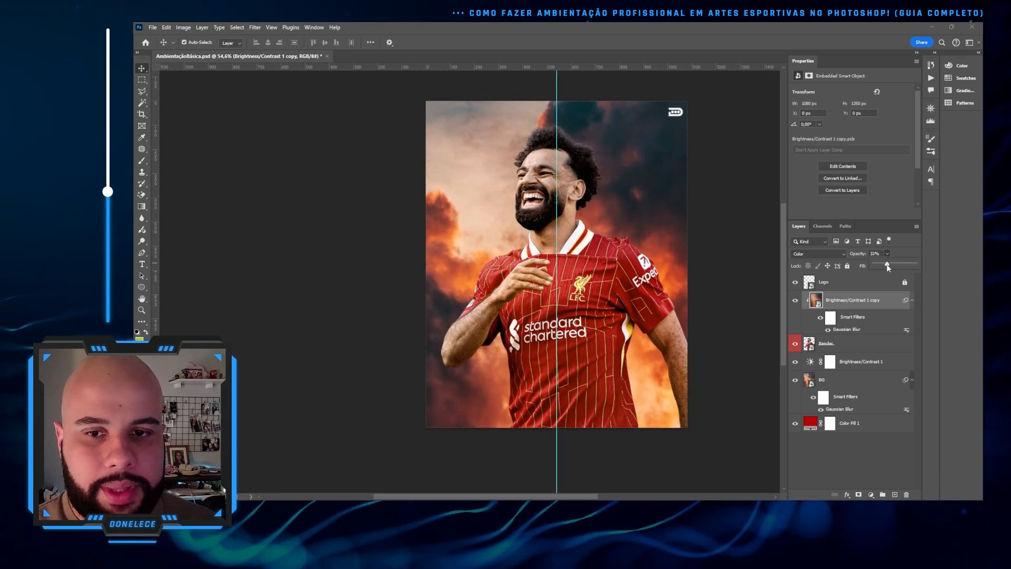
pyautogui.click(795, 300)
pyautogui.click(795, 300)
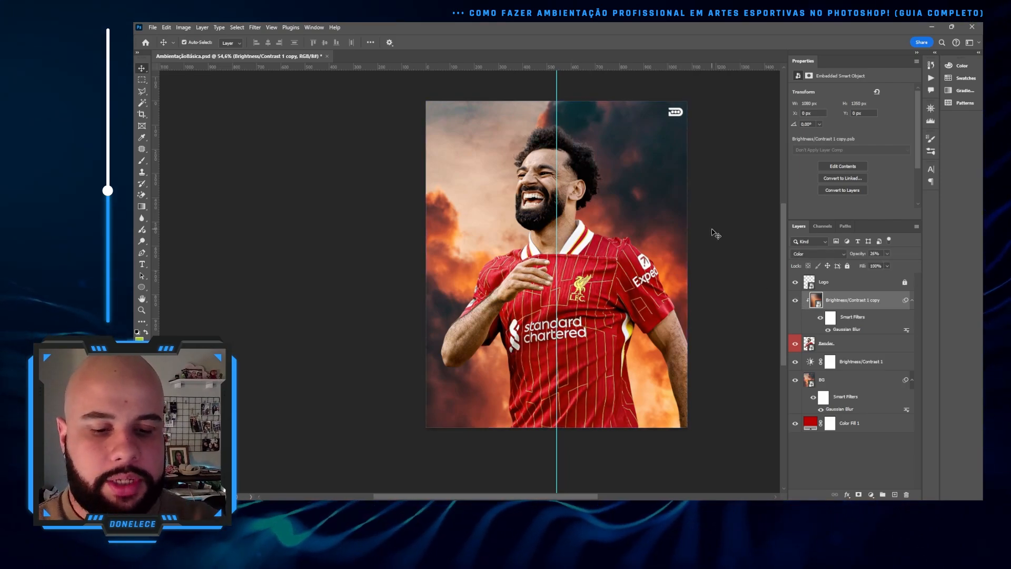
pyautogui.hotkey('ctrl', ';')
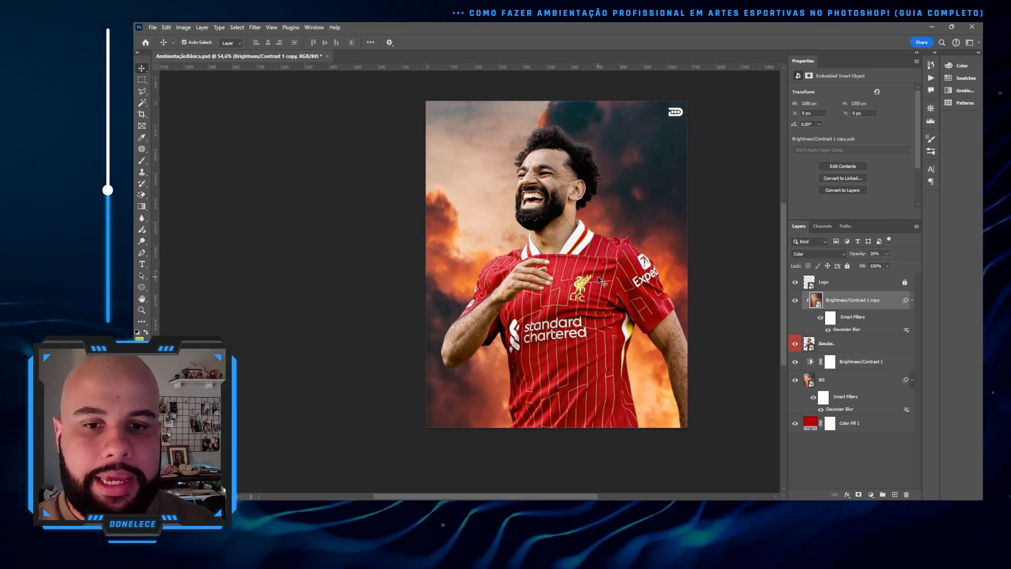
pyautogui.moveTo(587, 334); pyautogui.dragTo(552, 309)
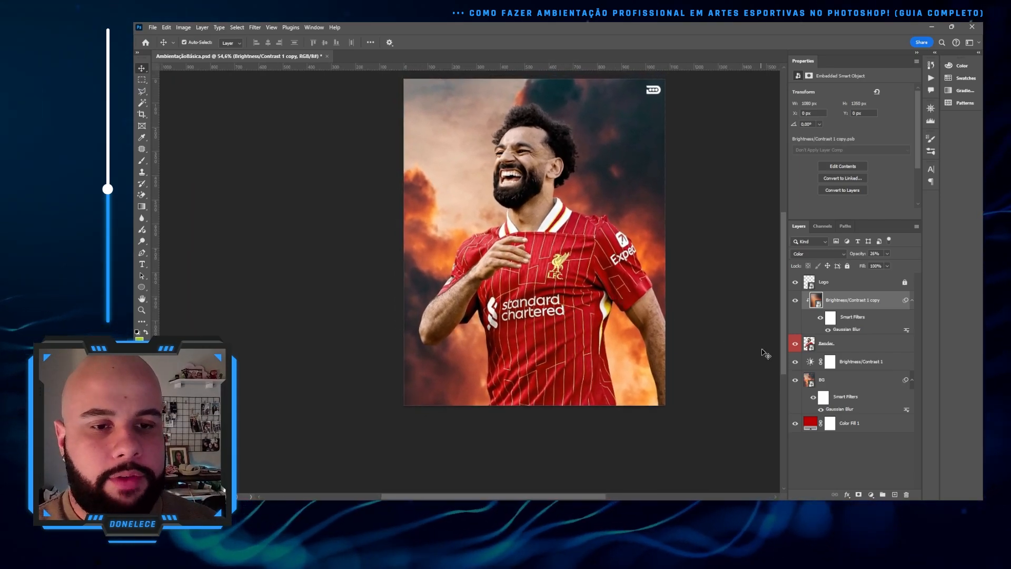
pyautogui.click(858, 402)
pyautogui.click(820, 310)
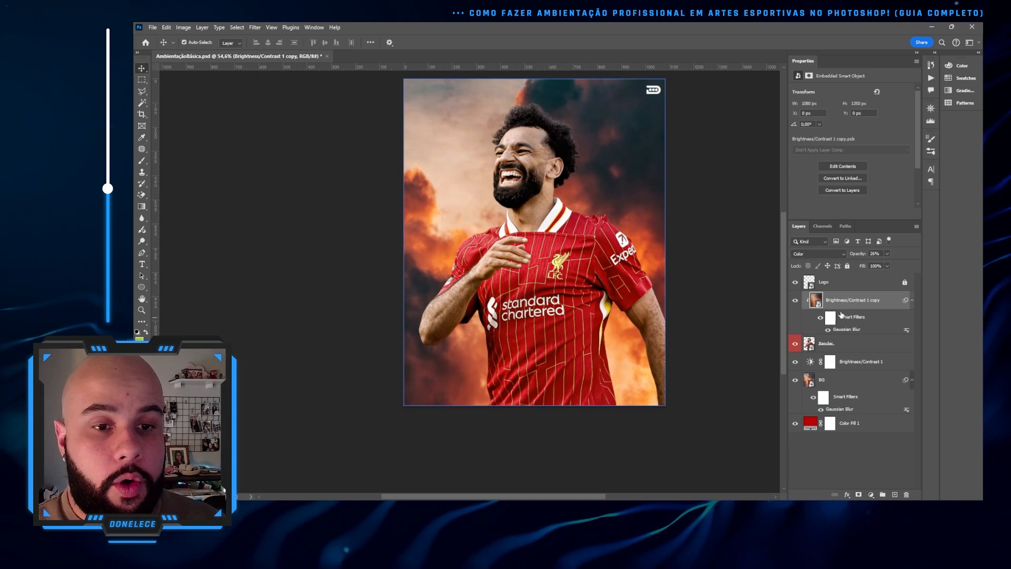
pyautogui.click(793, 345)
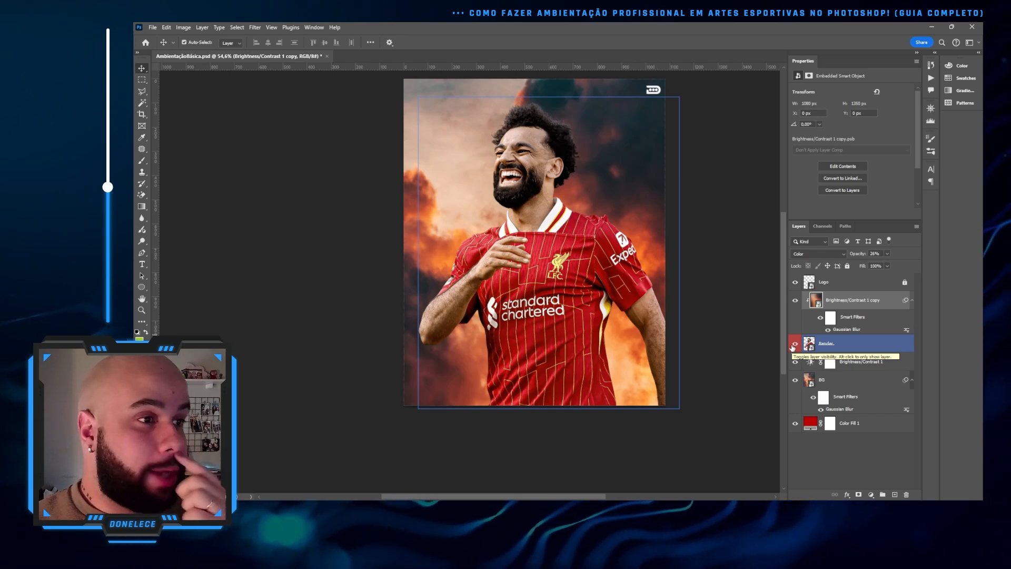
pyautogui.click(835, 380)
pyautogui.click(847, 426)
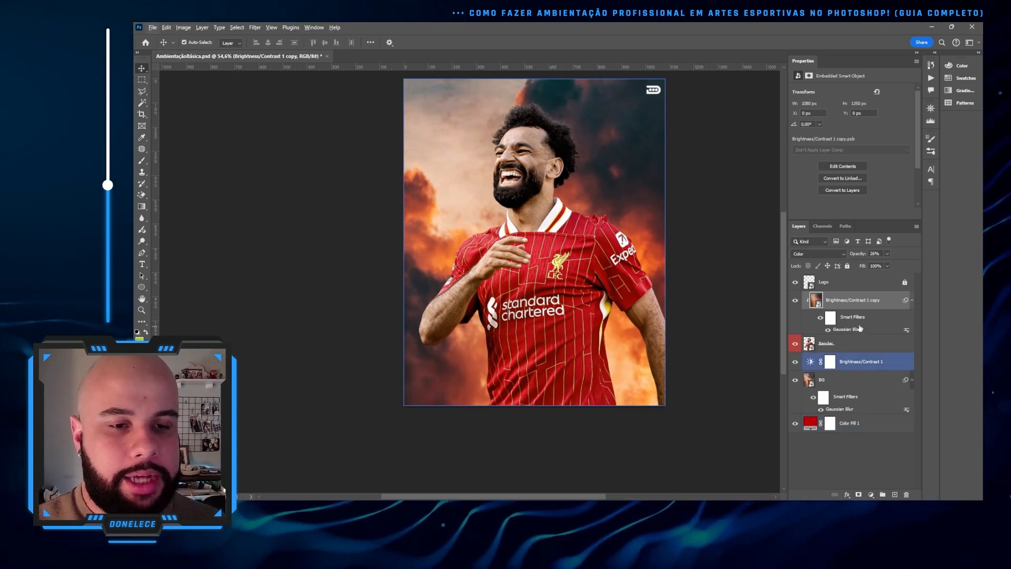
# Add a Solid Color fill layer directly above the clipped sky copy, coloured orange ff9d43 sampled from the bright clouds
pyautogui.click(872, 492)
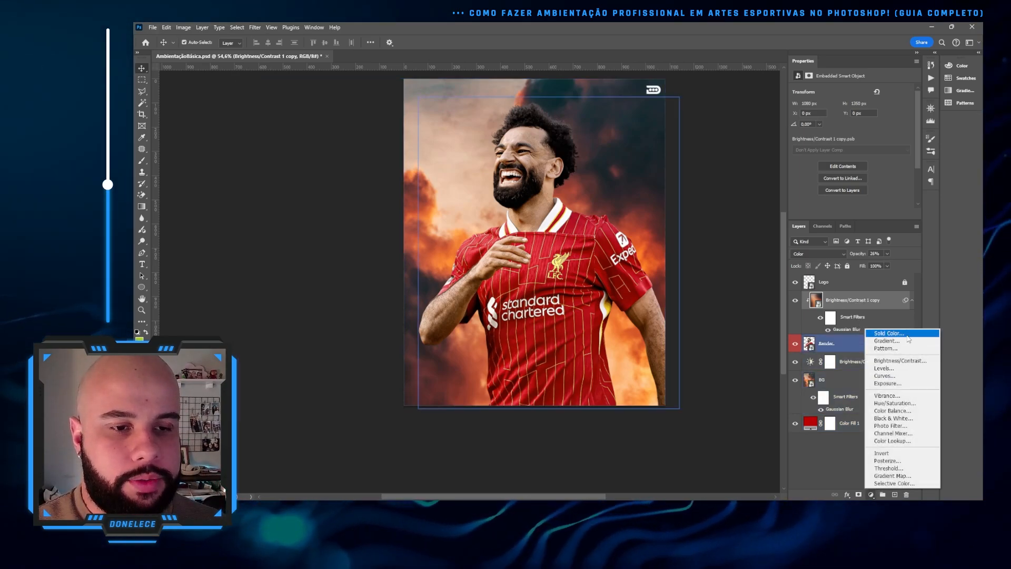
pyautogui.click(880, 333)
pyautogui.click(915, 214)
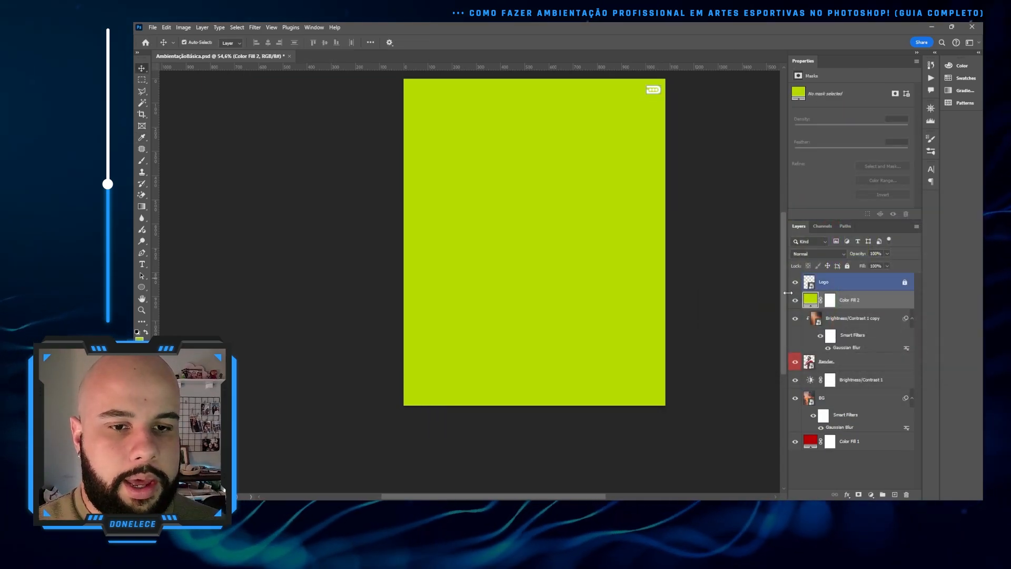
pyautogui.click(793, 304)
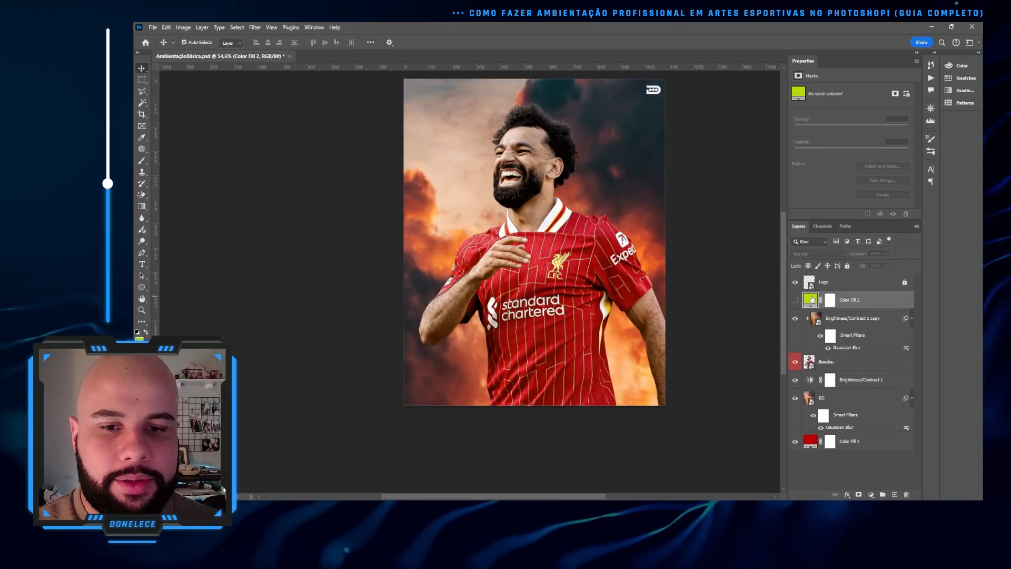
pyautogui.doubleClick(811, 300)
pyautogui.click(613, 345)
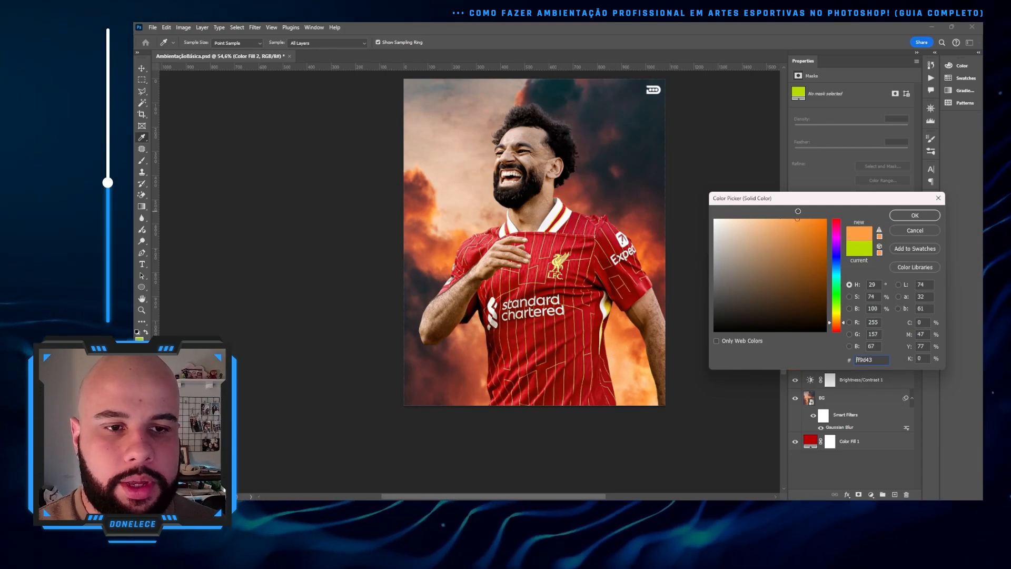
pyautogui.click(915, 215)
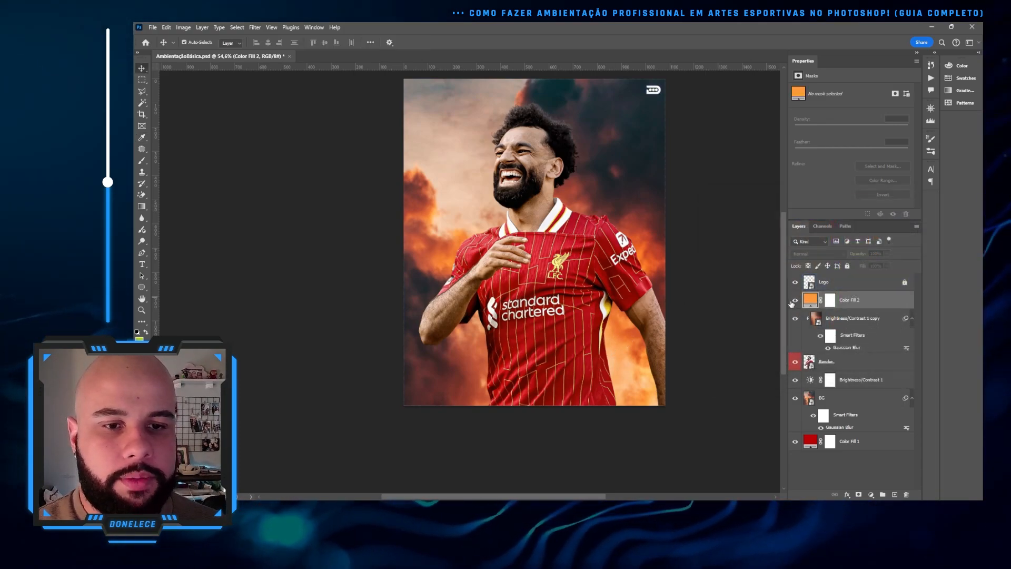
pyautogui.click(794, 302)
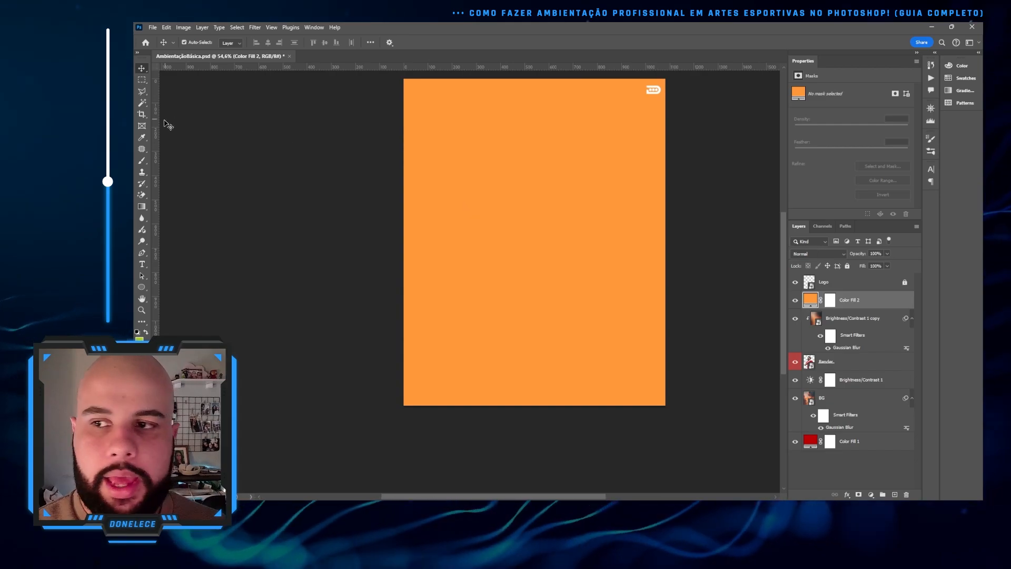
# Set the orange fill layer's blend mode to Linear Dodge (Add) and invert its layer mask to black
pyautogui.click(805, 256)
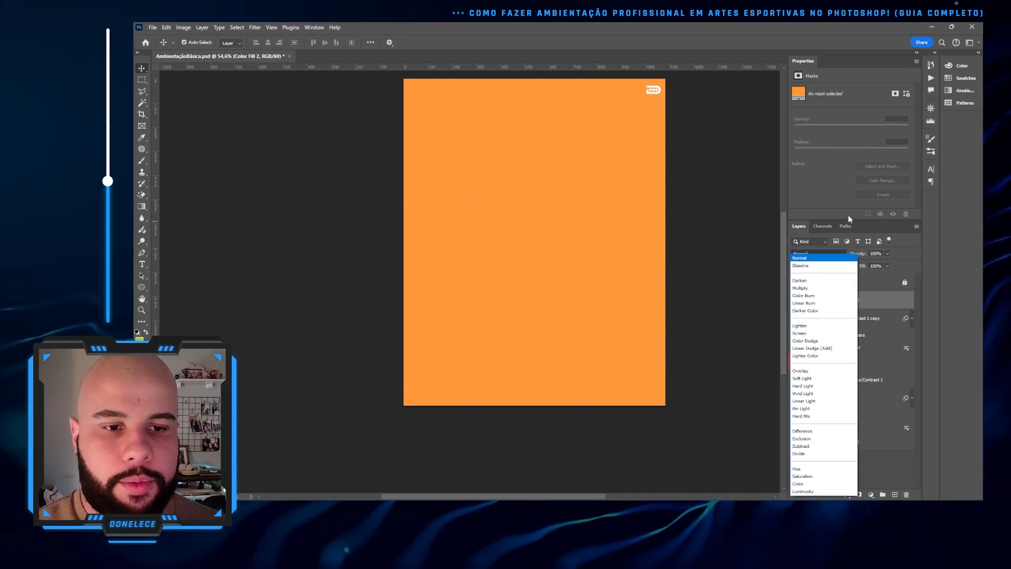
pyautogui.click(838, 352)
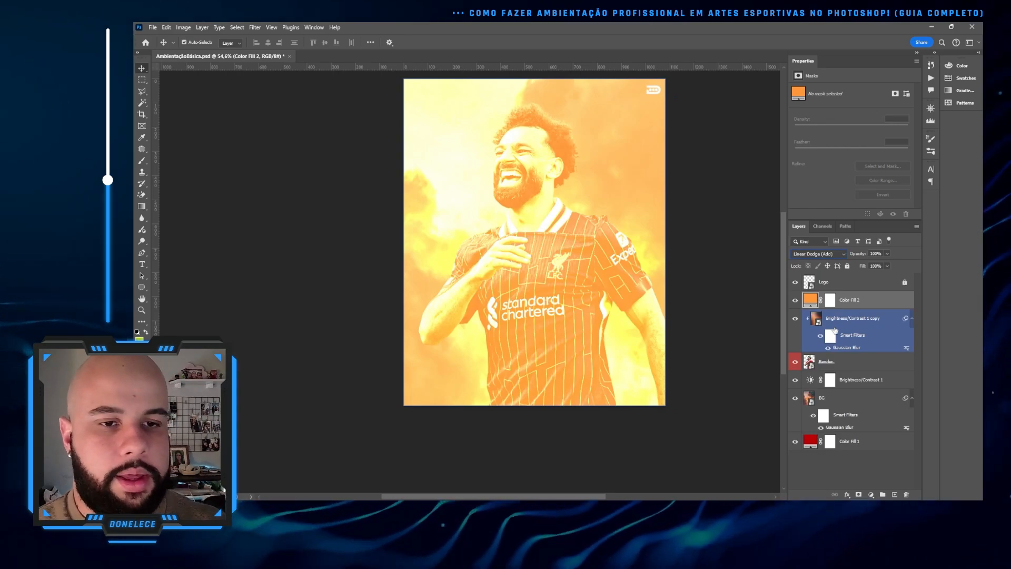
pyautogui.click(830, 301)
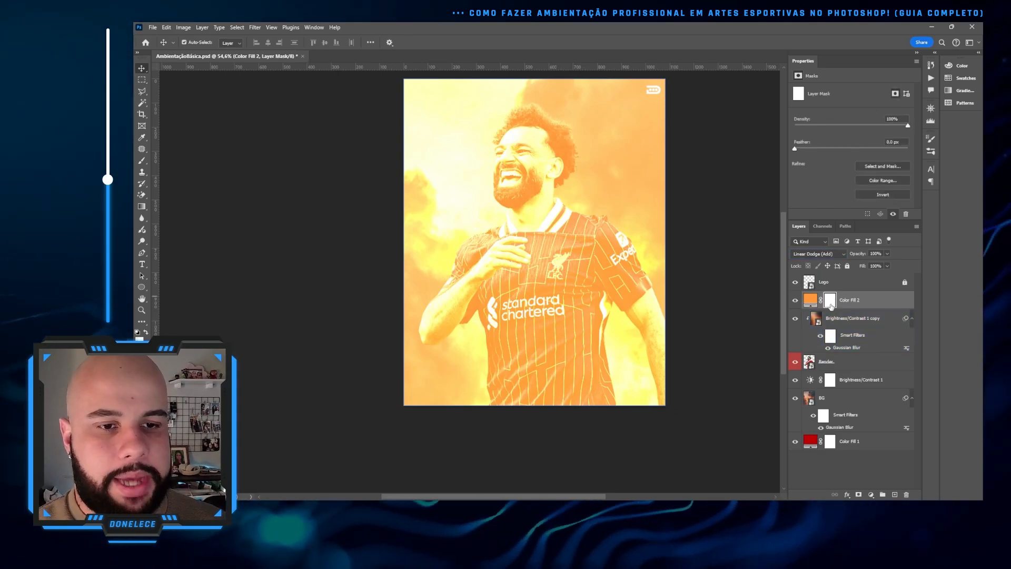
pyautogui.hotkey('ctrl', 'i')
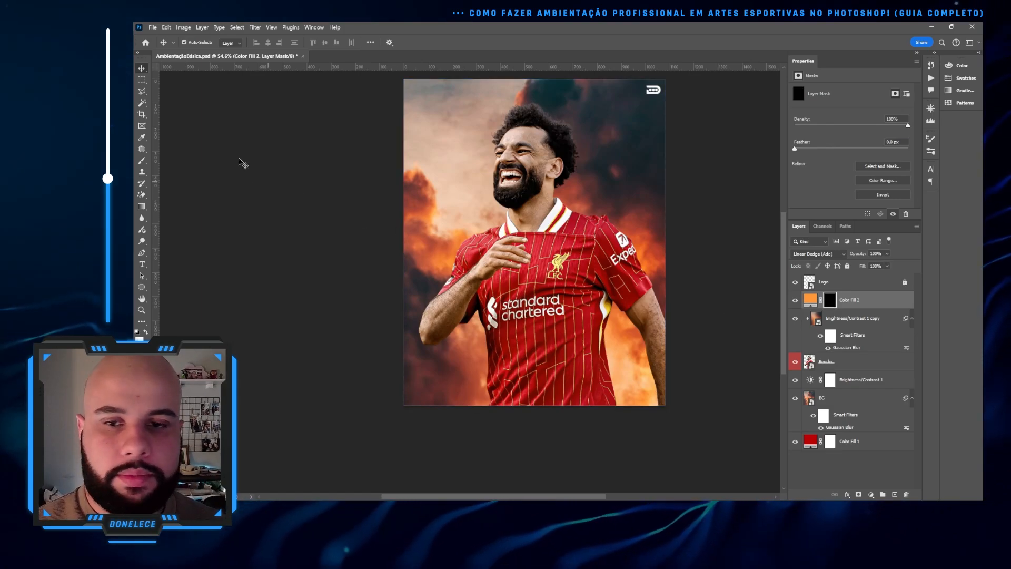
# Set up an enlarged soft round Brush with 0% hardness and 9% flow for painting on the fill layer's mask
pyautogui.click(142, 161)
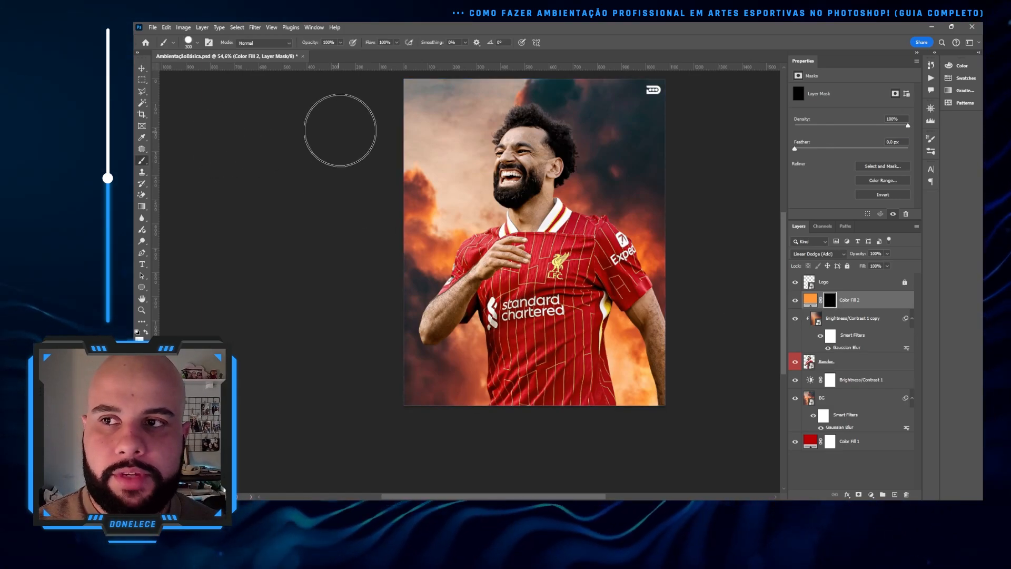
pyautogui.click(197, 43)
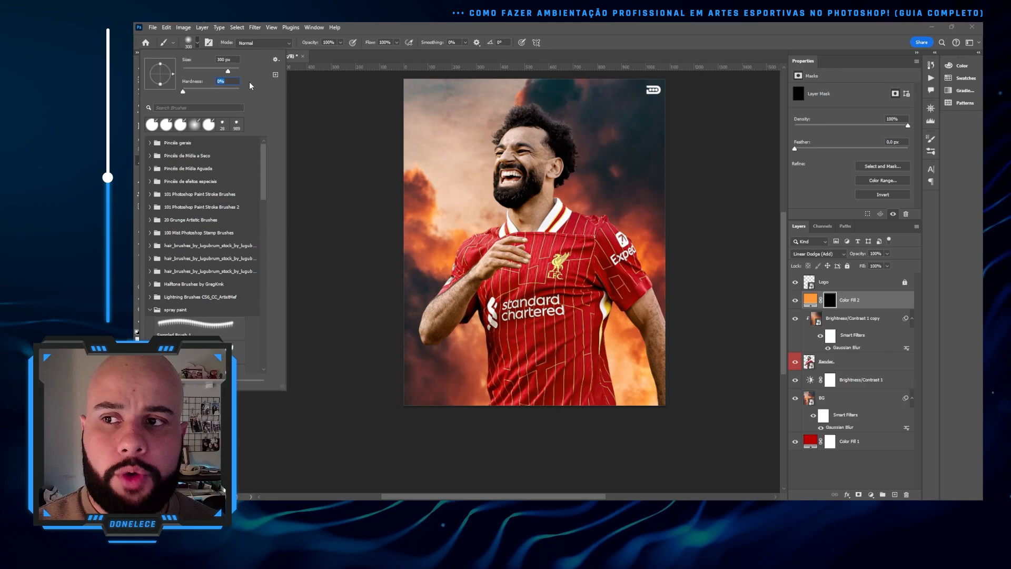
pyautogui.press('Return')
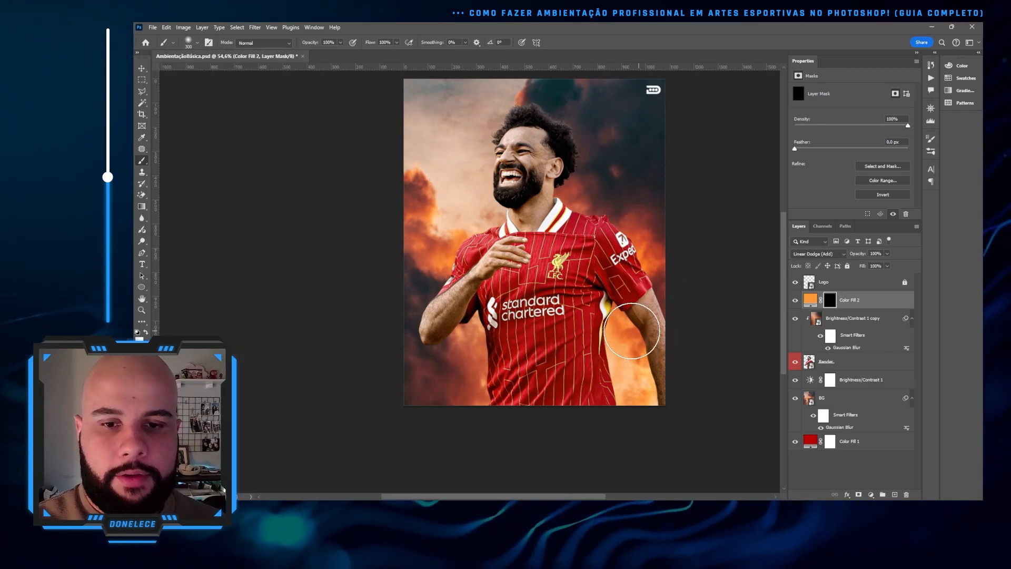
pyautogui.press(']')
pyautogui.press(']')
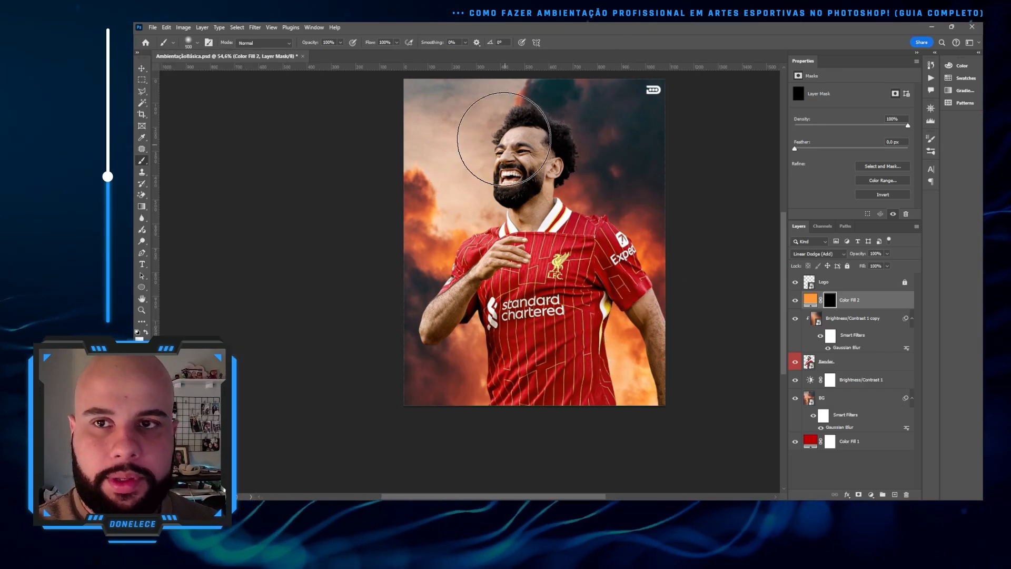
pyautogui.click(396, 43)
pyautogui.moveTo(399, 52); pyautogui.dragTo(383, 55)
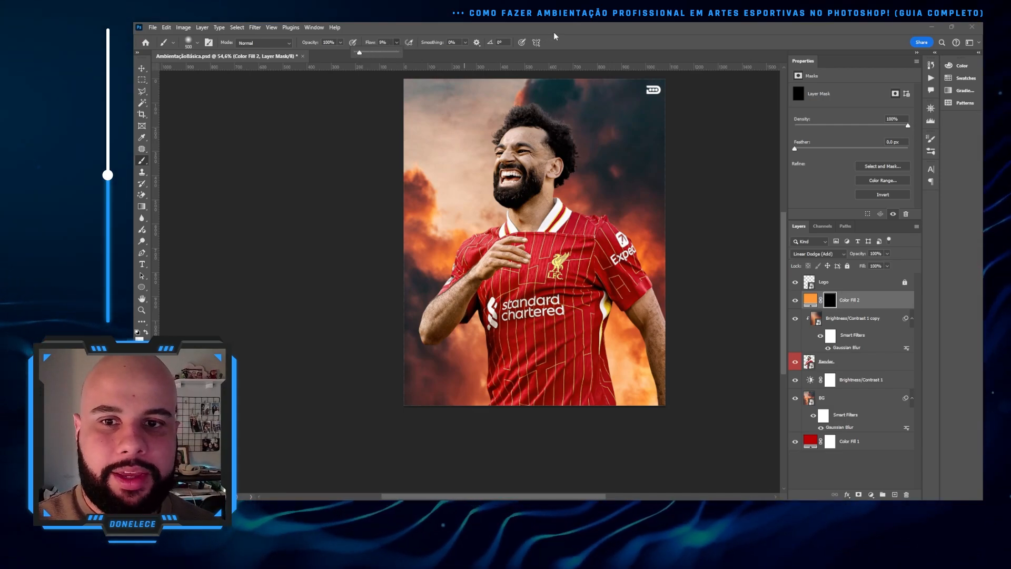
# Paint soft orange light on the fill layer's mask around the player's lowered arm and torso, comparing with the layer hidden
pyautogui.click(614, 321)
pyautogui.click(615, 320)
pyautogui.click(611, 317)
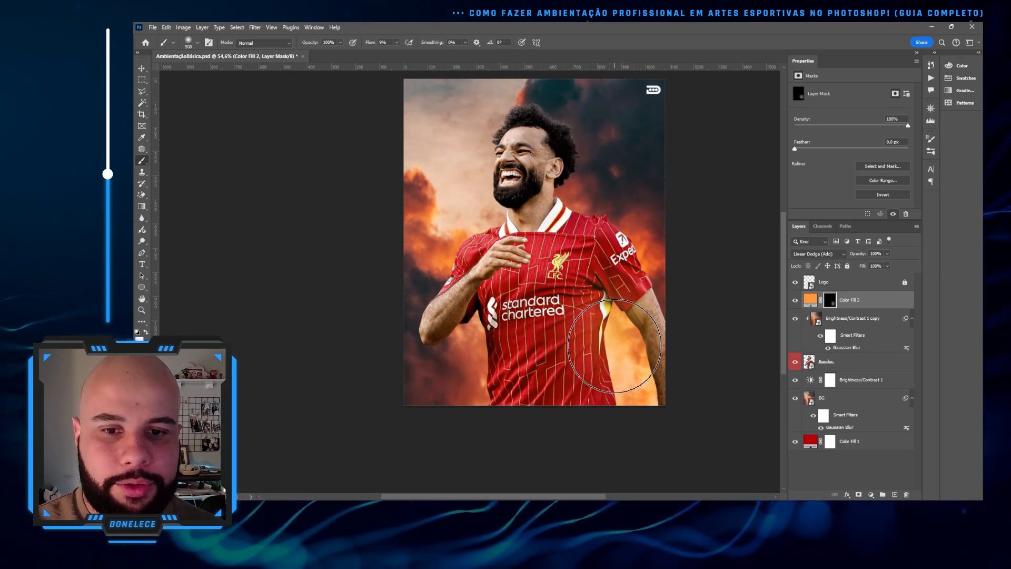
pyautogui.click(614, 358)
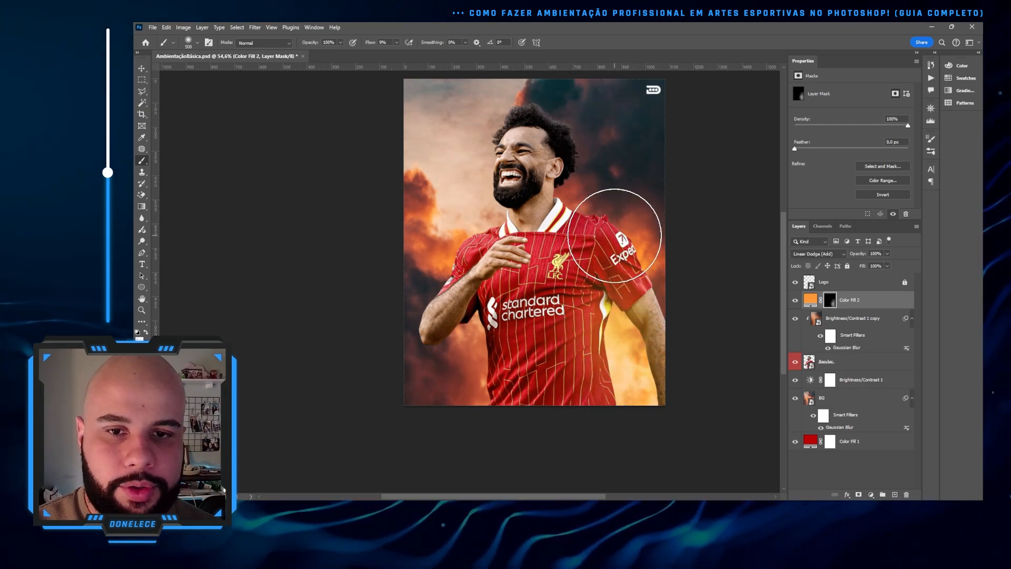
pyautogui.click(795, 300)
pyautogui.click(794, 300)
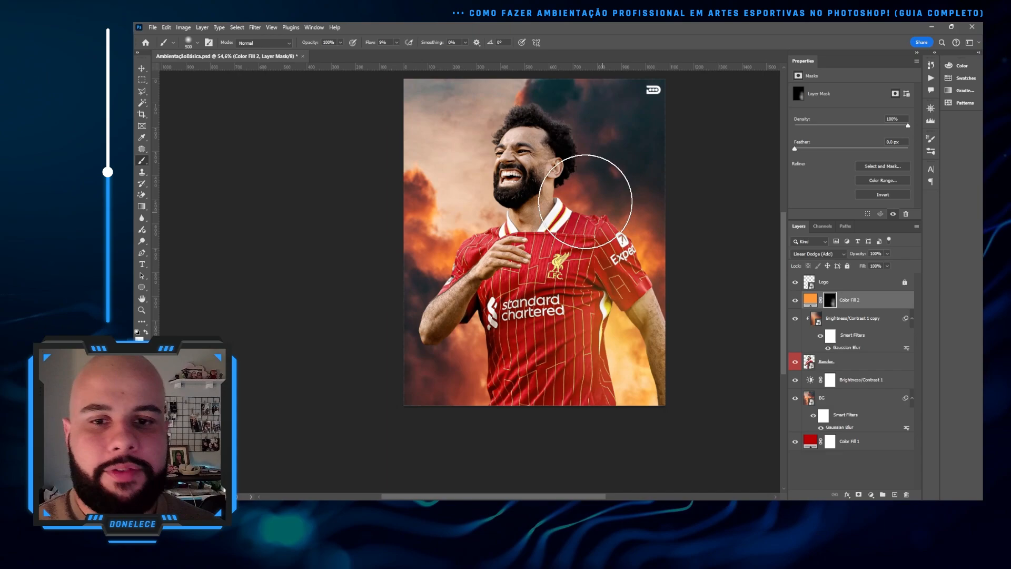
pyautogui.moveTo(575, 230); pyautogui.dragTo(603, 236)
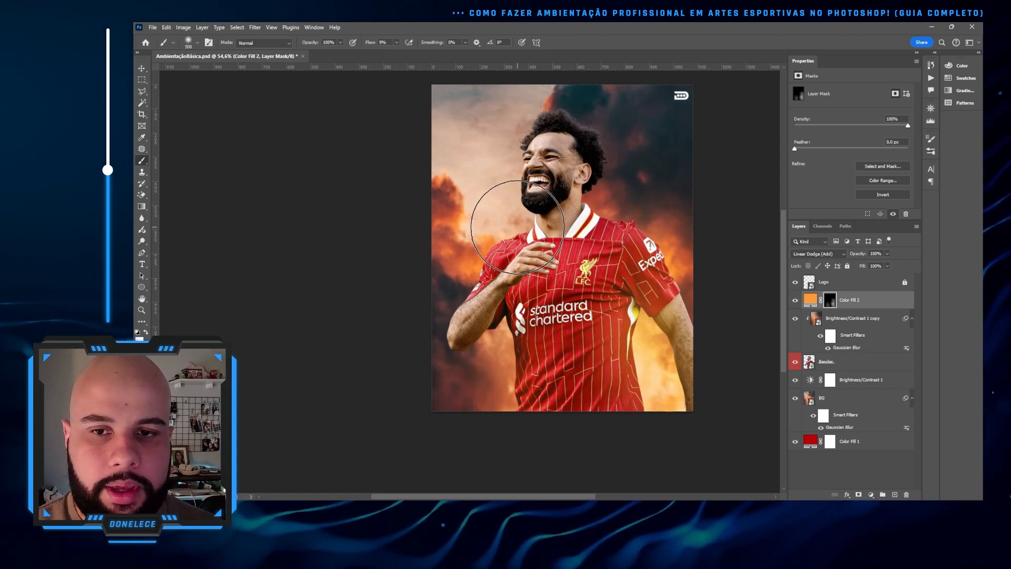
pyautogui.click(794, 300)
pyautogui.click(795, 300)
pyautogui.click(794, 302)
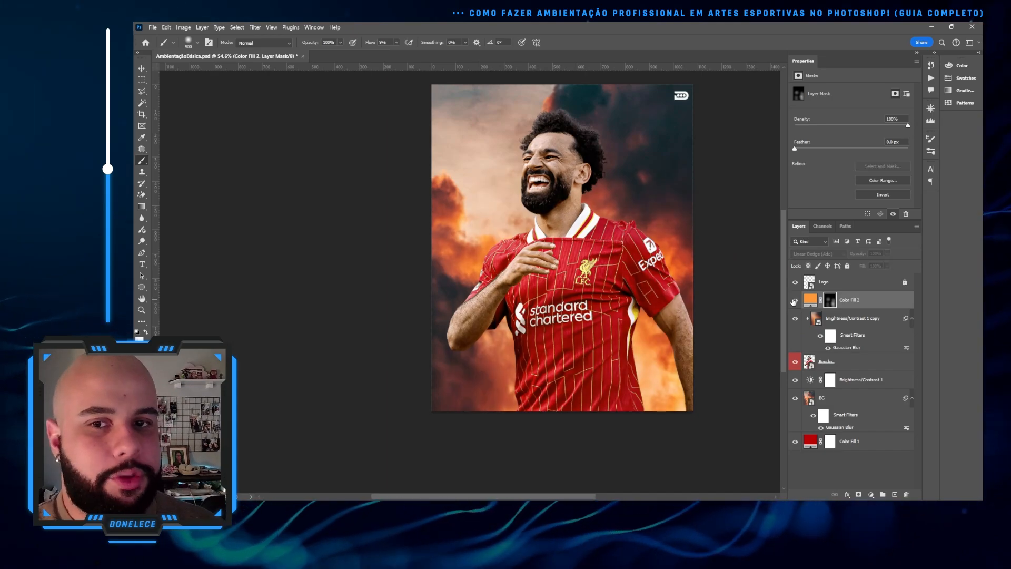
# Compare the composition with the orange fill layer hidden and shown
pyautogui.click(794, 301)
pyautogui.click(794, 301)
pyautogui.click(794, 301)
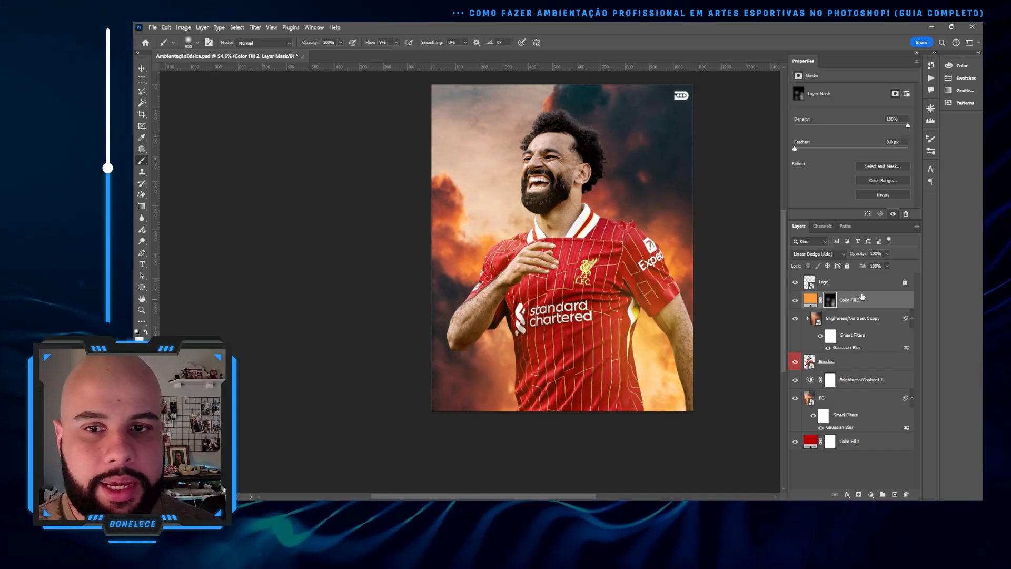
# Add an Exposure adjustment of +0.62 clipped above the blurred sky copy and invert its layer mask to black
pyautogui.click(860, 322)
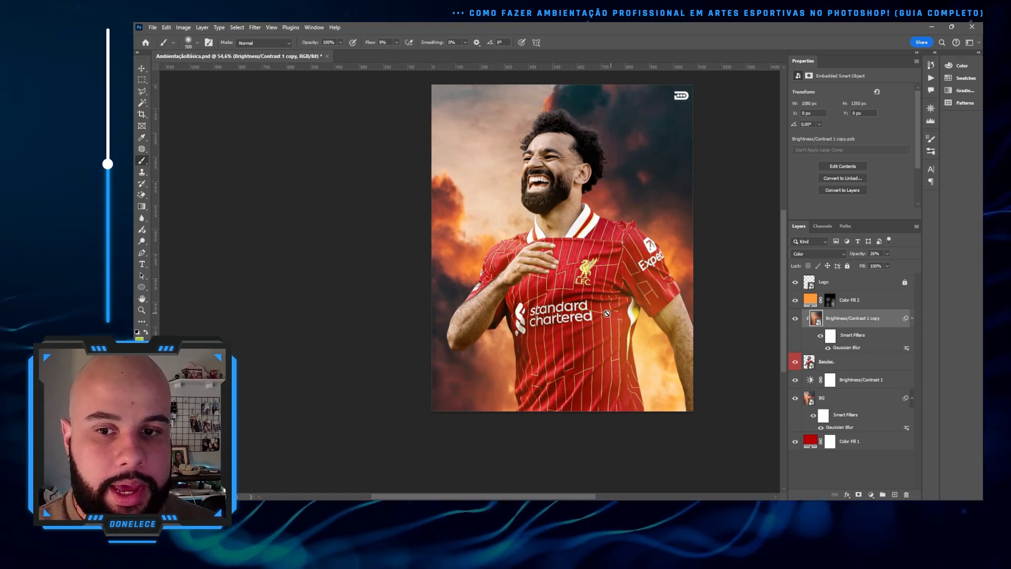
pyautogui.click(870, 495)
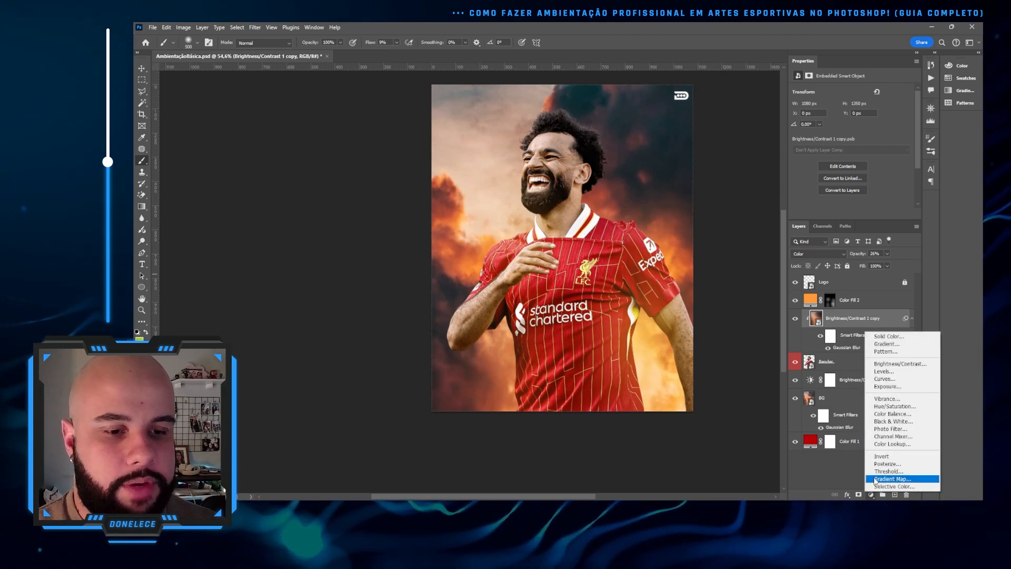
pyautogui.click(889, 388)
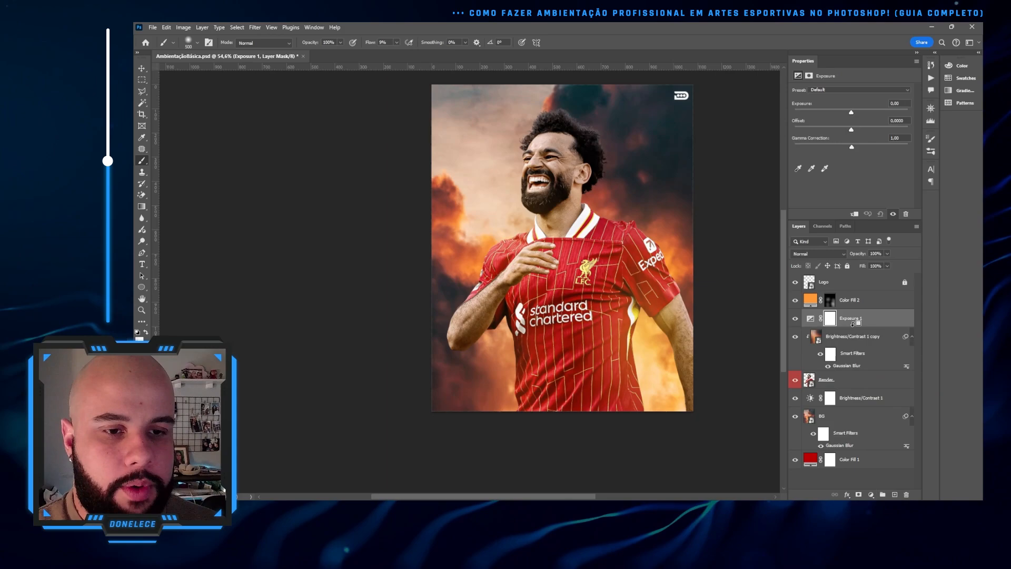
pyautogui.keyDown('alt'); pyautogui.click(853, 327); pyautogui.keyUp('alt')
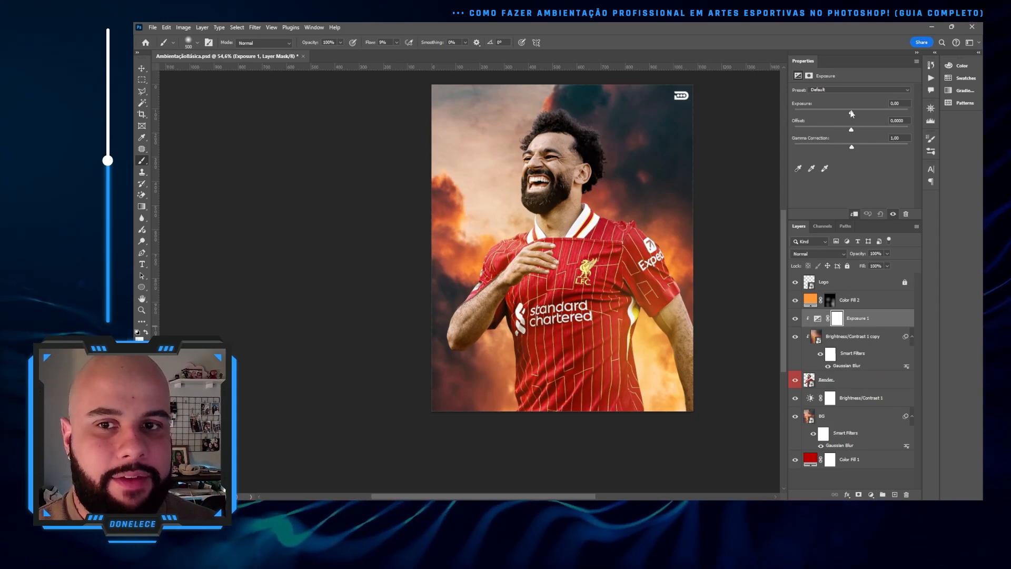
pyautogui.moveTo(851, 114); pyautogui.dragTo(856, 114)
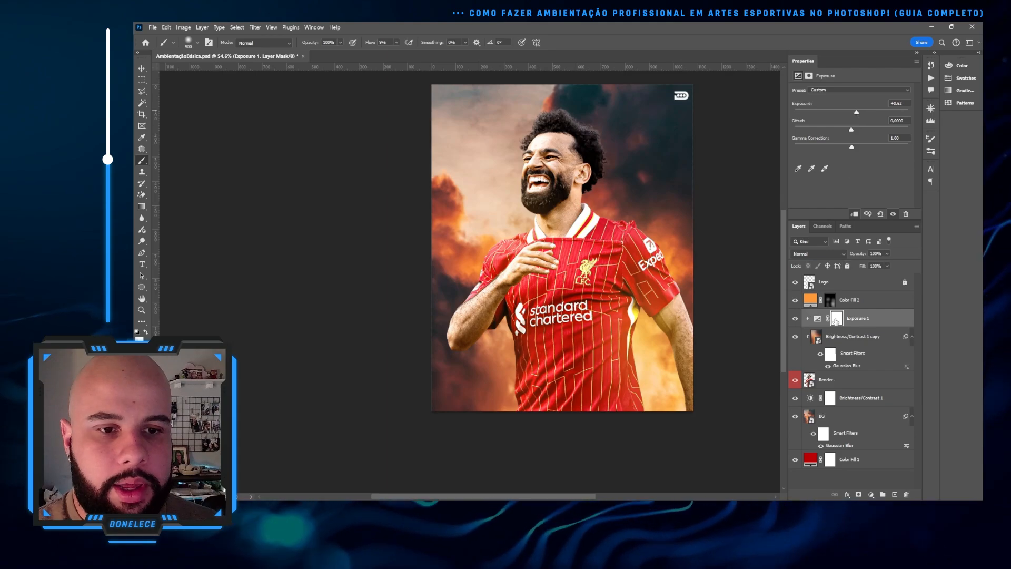
pyautogui.click(835, 319)
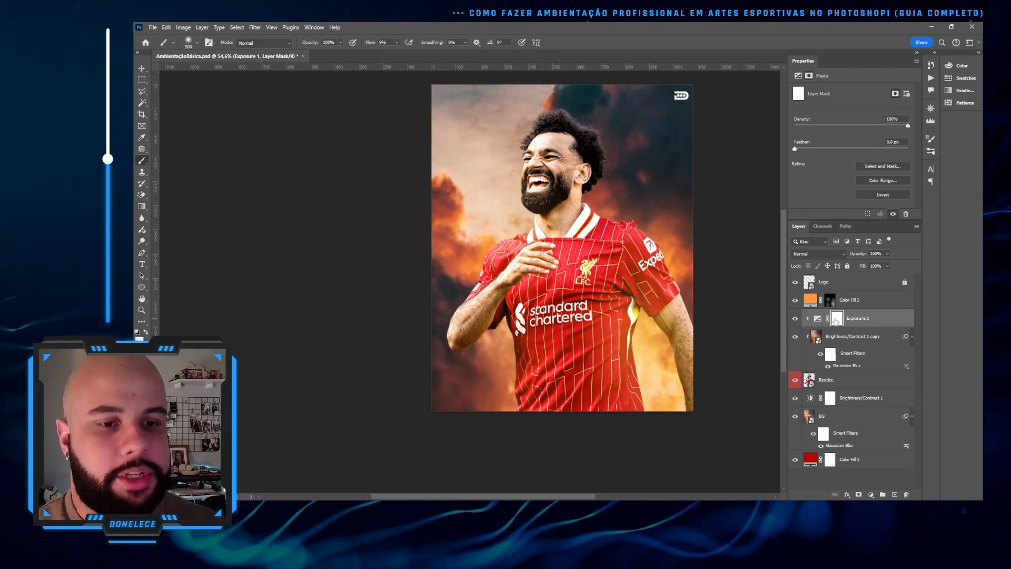
pyautogui.hotkey('ctrl', 'i')
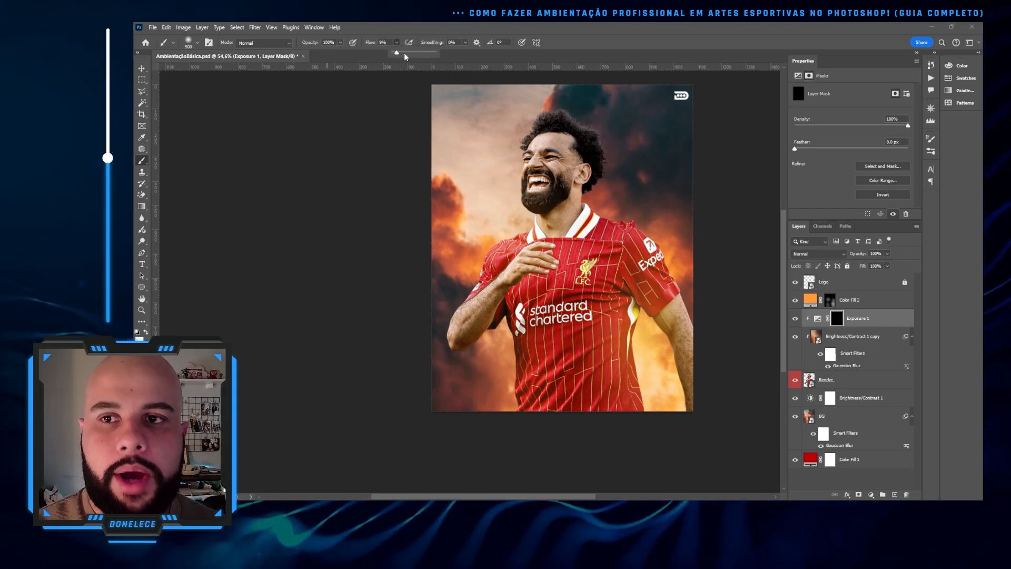
# Paint on the Exposure mask along the player's raised arm, shoulder and lit side of the face, using a smaller soft brush at 100% flow
pyautogui.press('[')
pyautogui.press('[')
pyautogui.press('[')
pyautogui.press('[')
pyautogui.press('[')
pyautogui.press('[')
pyautogui.press('[')
pyautogui.press('[')
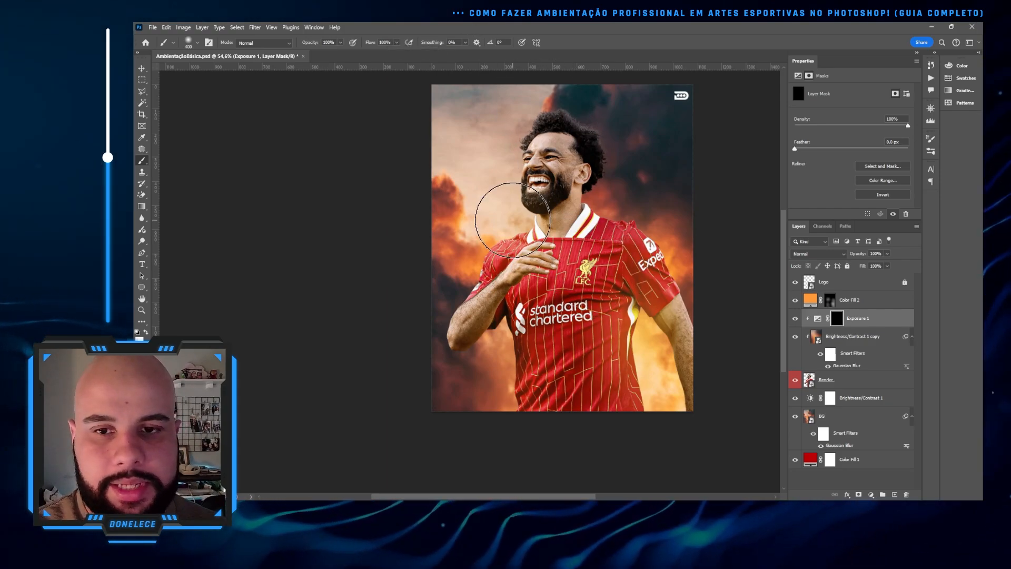
pyautogui.moveTo(525, 220)
pyautogui.mouseDown()
pyautogui.moveTo(482, 252)
pyautogui.moveTo(419, 350)
pyautogui.mouseUp()
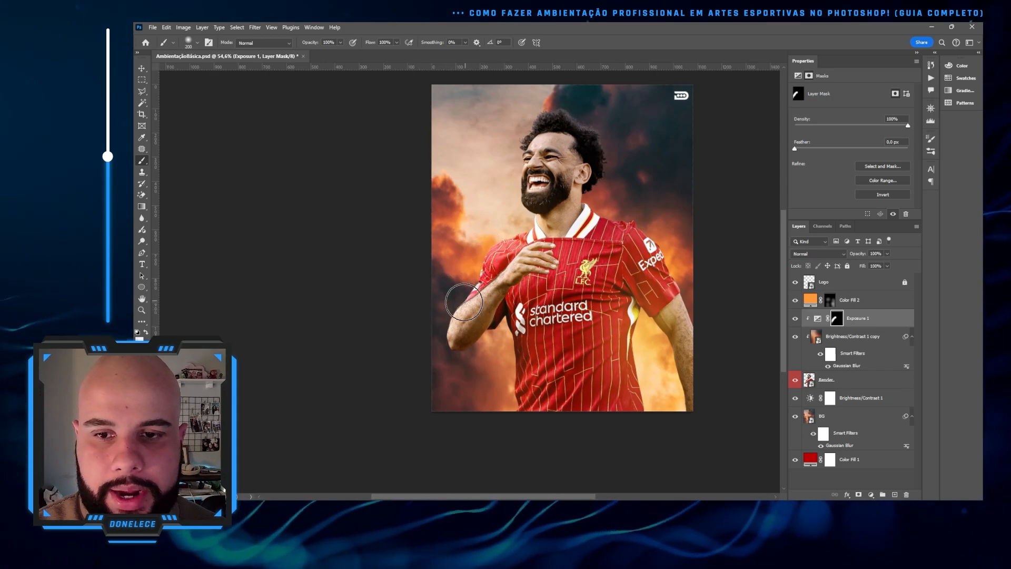
pyautogui.moveTo(527, 215)
pyautogui.mouseDown()
pyautogui.moveTo(501, 175)
pyautogui.moveTo(550, 113)
pyautogui.moveTo(523, 133)
pyautogui.mouseUp()
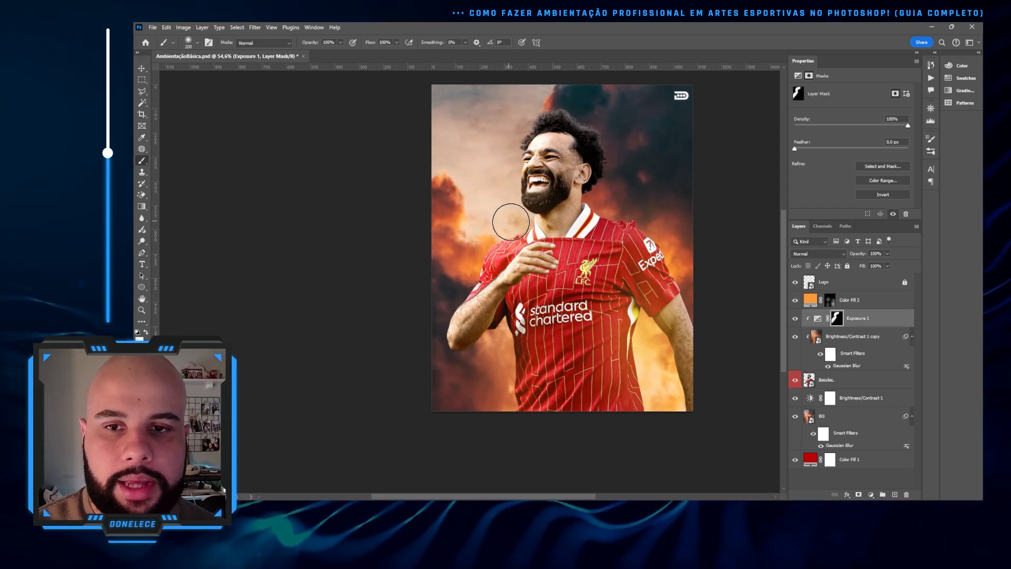
# Compare the player's lighting with the clipped Exposure adjustment hidden and shown
pyautogui.click(795, 319)
pyautogui.click(795, 319)
pyautogui.click(795, 319)
pyautogui.click(794, 319)
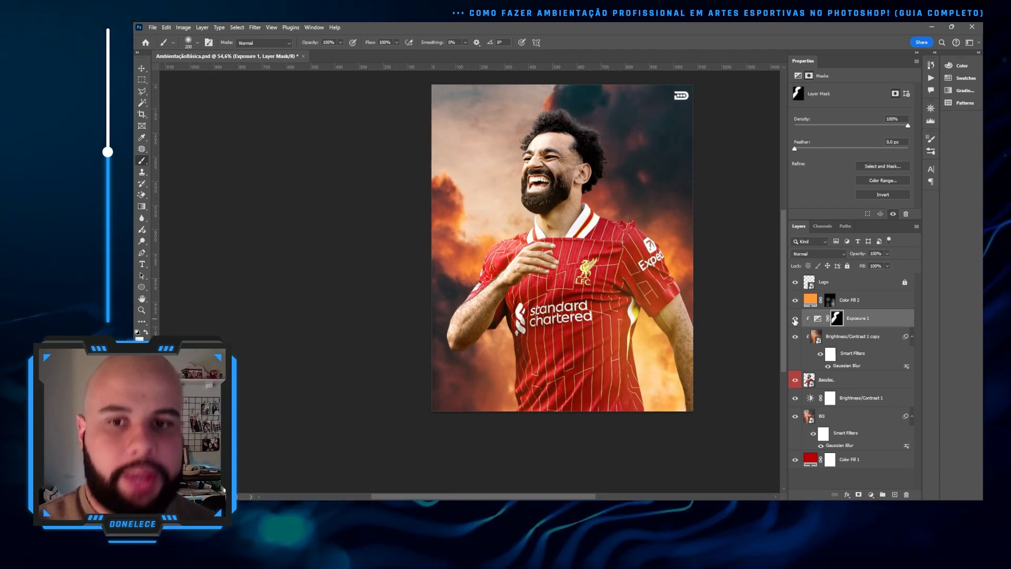
pyautogui.click(795, 319)
pyautogui.click(795, 319)
pyautogui.click(795, 319)
pyautogui.click(794, 319)
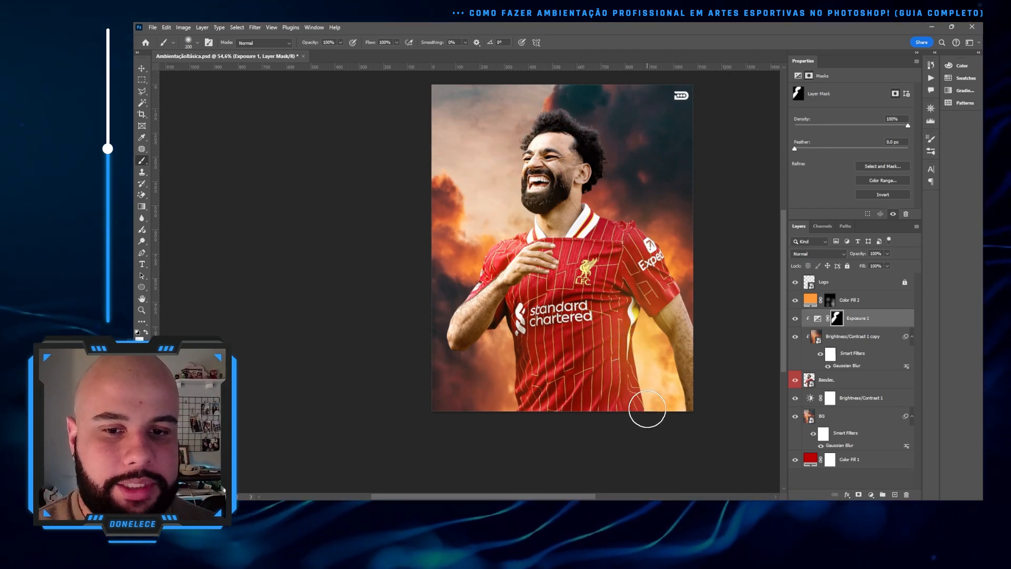
# Add a second clipped Exposure adjustment directly above the blurred sky copy, raise its exposure strongly and invert its mask to black
pyautogui.click(844, 335)
pyautogui.click(871, 495)
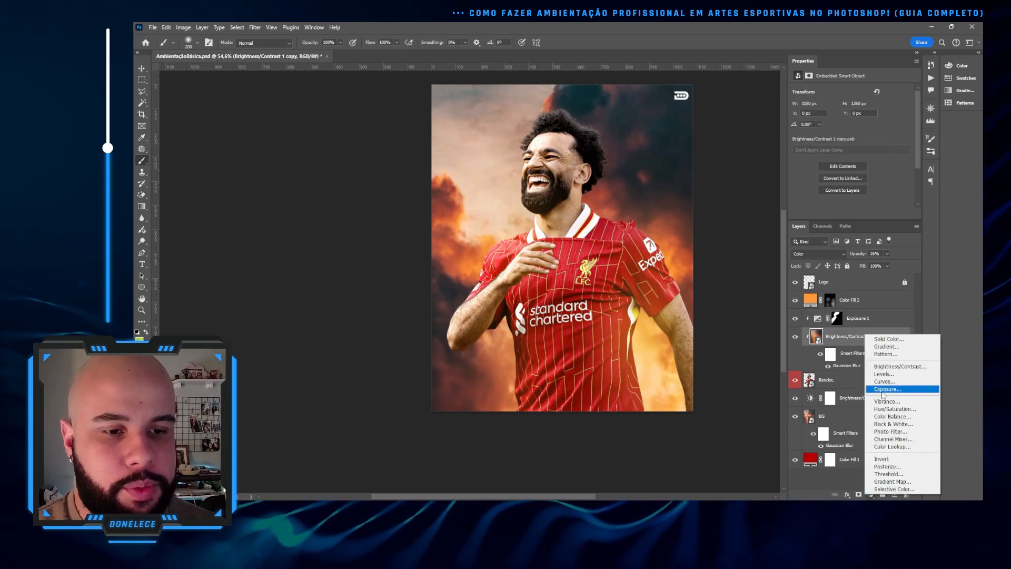
pyautogui.click(886, 388)
pyautogui.moveTo(852, 113); pyautogui.dragTo(885, 115)
pyautogui.click(837, 340)
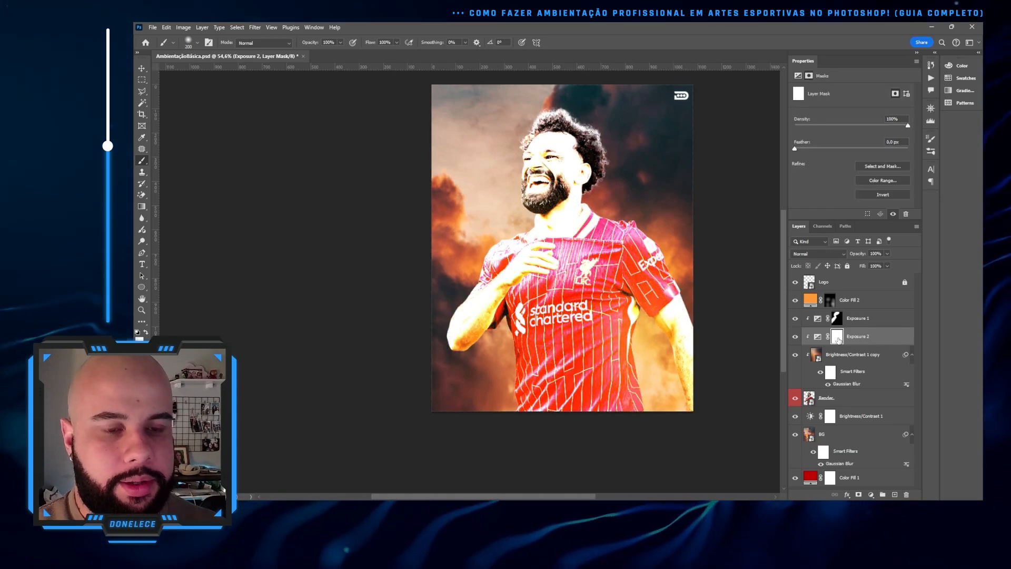
pyautogui.hotkey('ctrl', 'i')
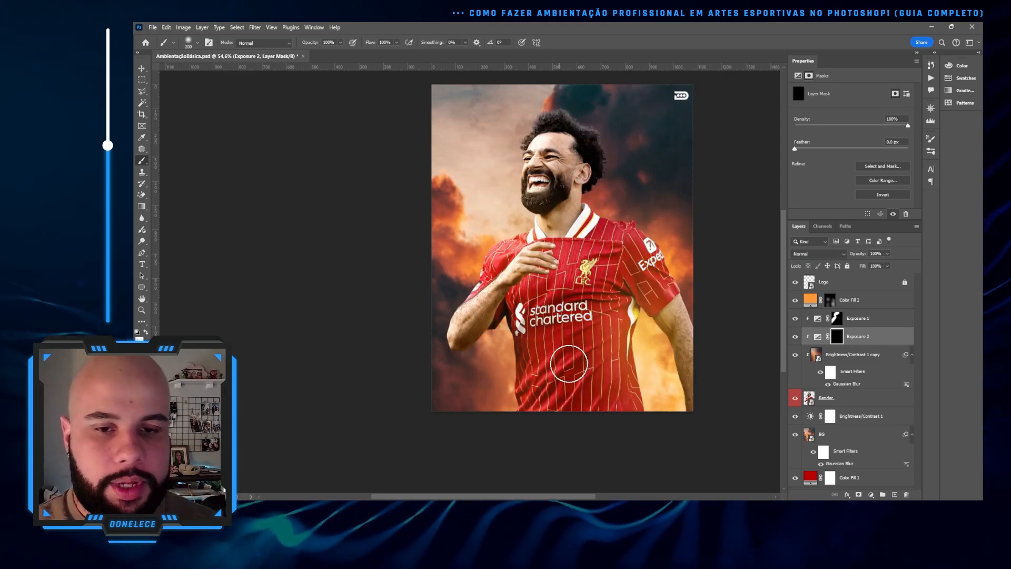
# Paint a thin highlight on the Exposure 2 mask along the shirt's edge beside the lowered arm, using a 30 px brush
pyautogui.press('[')
pyautogui.press('[')
pyautogui.press('[')
pyautogui.press('[')
pyautogui.press('[')
pyautogui.press('[')
pyautogui.press('[')
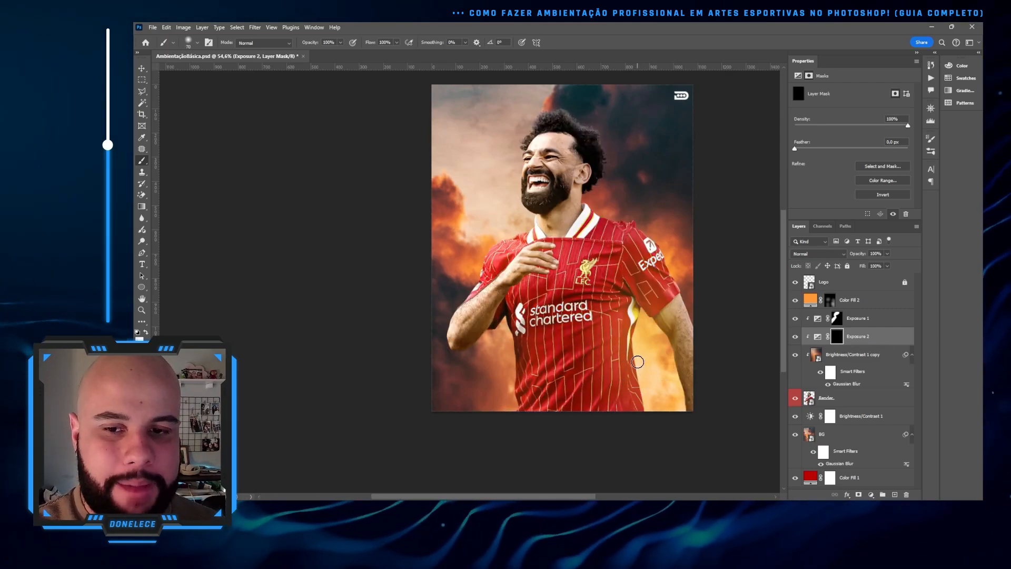
pyautogui.scroll(6, 643, 362)
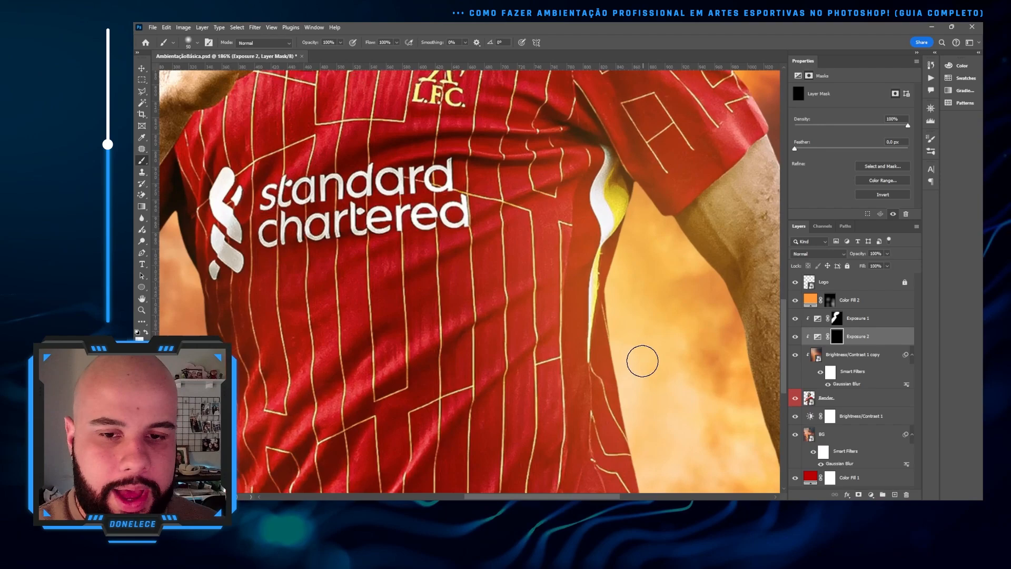
pyautogui.press('[')
pyautogui.press('[')
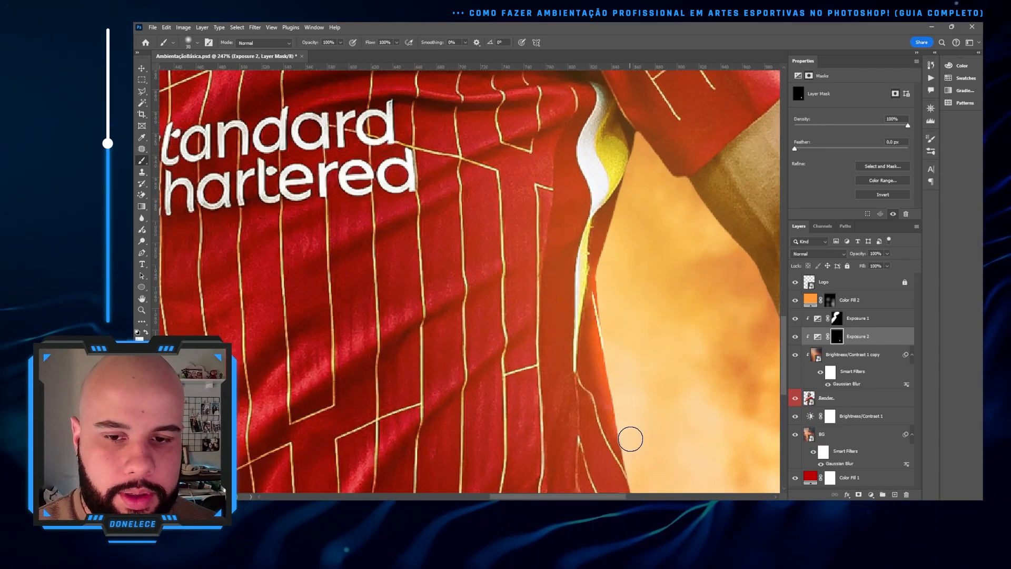
pyautogui.moveTo(631, 435)
pyautogui.mouseDown()
pyautogui.moveTo(541, 206)
pyautogui.moveTo(566, 342)
pyautogui.mouseUp()
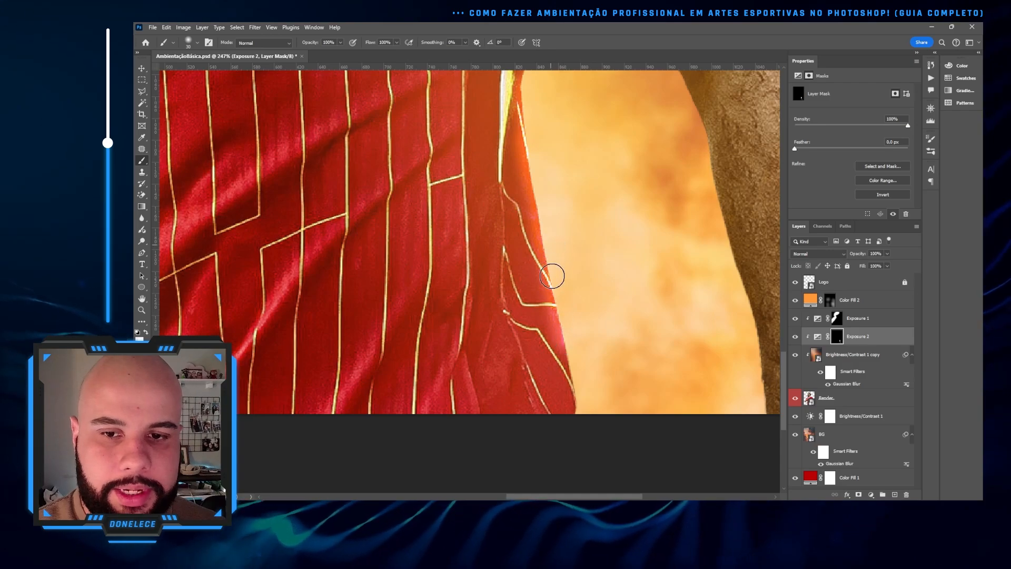
pyautogui.moveTo(550, 270); pyautogui.dragTo(580, 439)
pyautogui.hscroll(3, 580, 439)
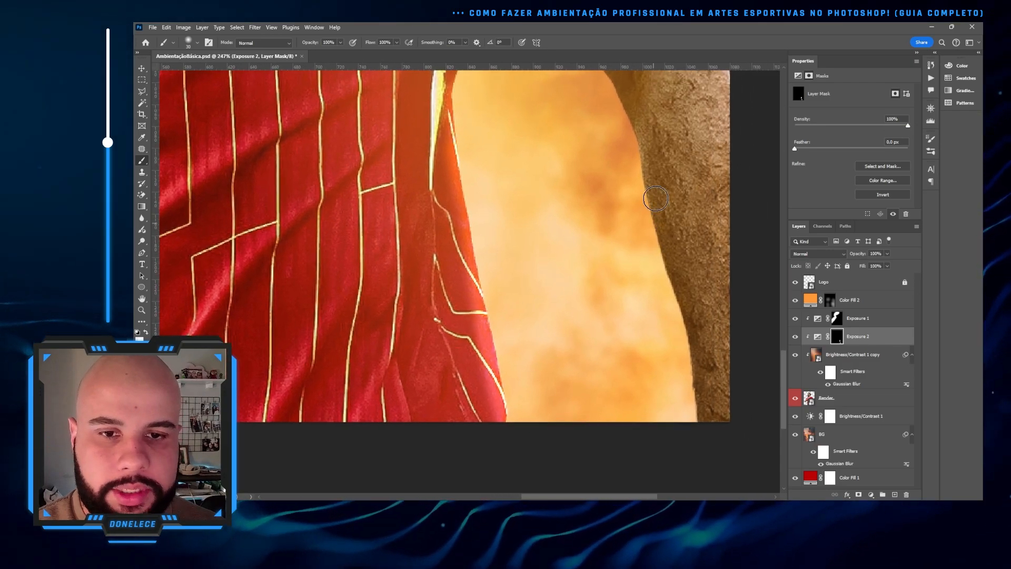
# Paint rim light on the Exposure 2 mask along the lowered arm's inner edge, the sleeve hem and the shirt's underarm
pyautogui.moveTo(628, 144); pyautogui.dragTo(656, 232)
pyautogui.hotkey('ctrl', 'z')
pyautogui.moveTo(627, 144); pyautogui.dragTo(638, 226)
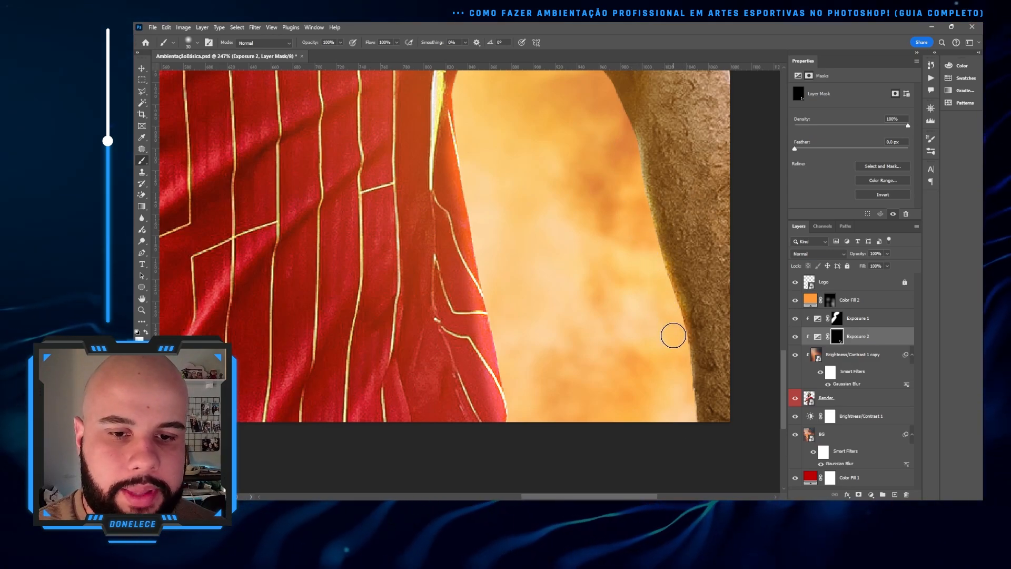
pyautogui.scroll(5, 634, 312)
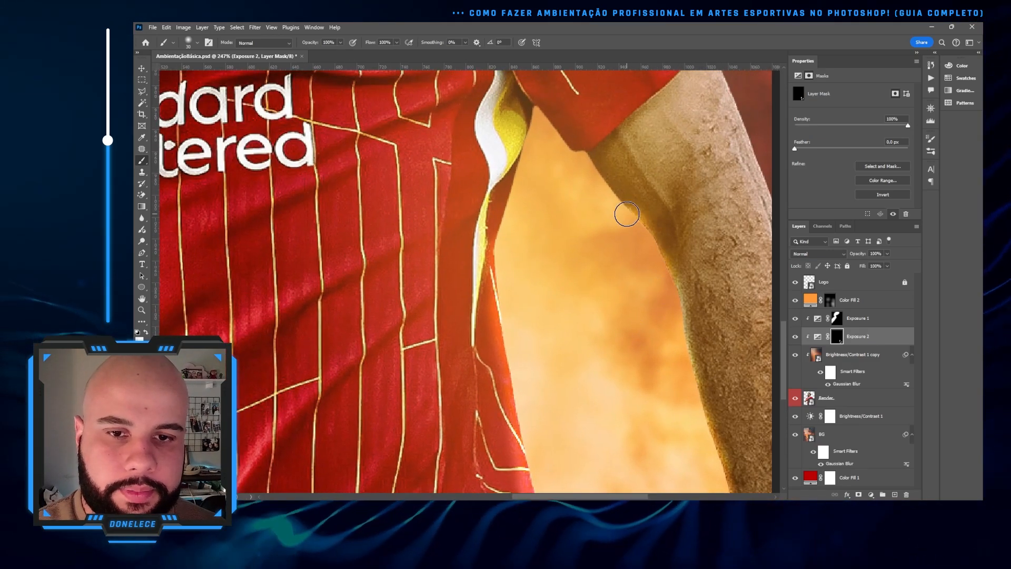
pyautogui.moveTo(636, 230)
pyautogui.mouseDown()
pyautogui.moveTo(537, 105)
pyautogui.moveTo(526, 216)
pyautogui.mouseUp()
pyautogui.moveTo(532, 148)
pyautogui.mouseDown()
pyautogui.moveTo(504, 266)
pyautogui.moveTo(515, 314)
pyautogui.mouseUp()
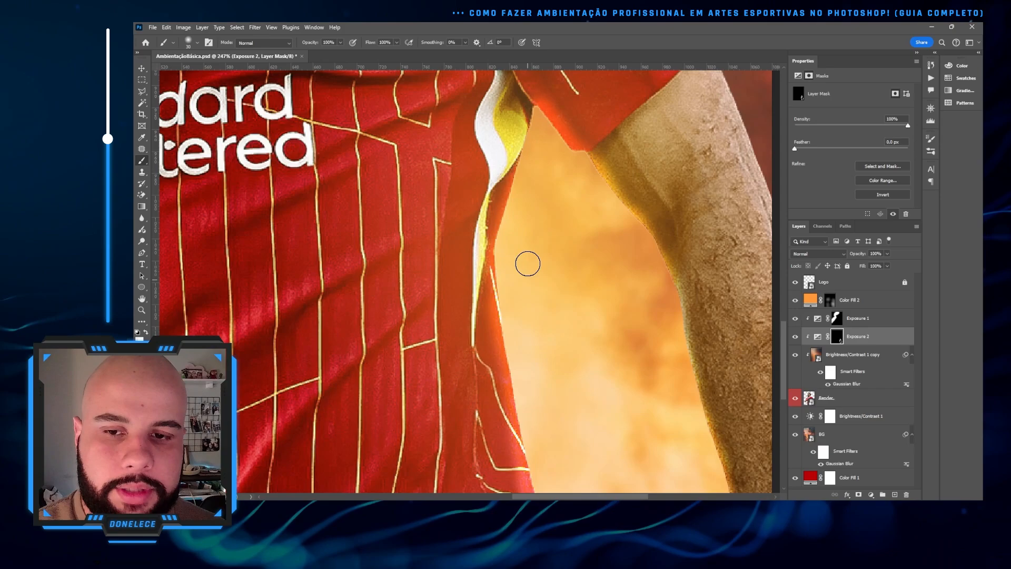
pyautogui.scroll(-10, 528, 263)
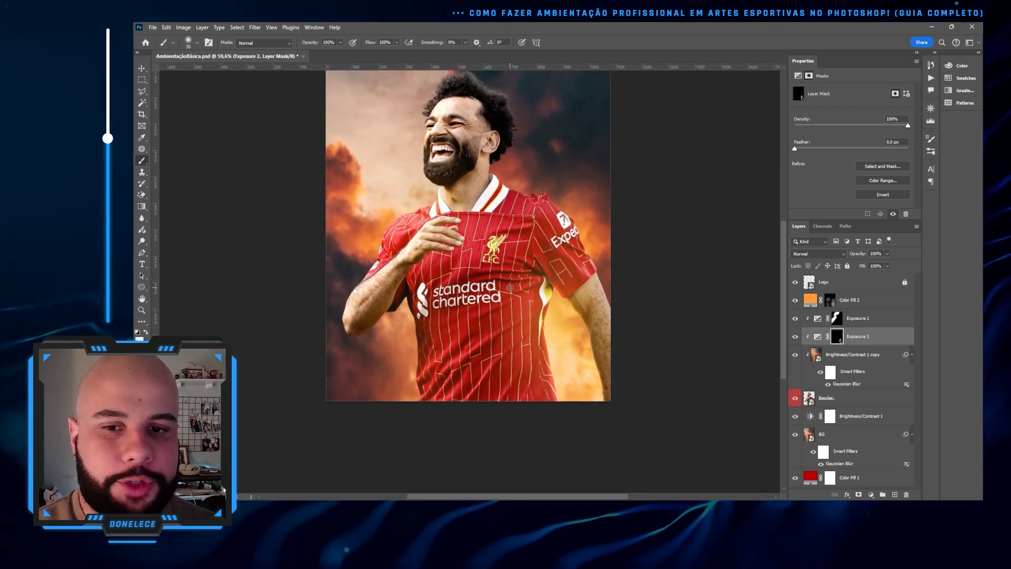
# Extend the rim light on the Exposure 2 mask along the outer sleeve and edges of the lowered arm
pyautogui.scroll(8, 555, 303)
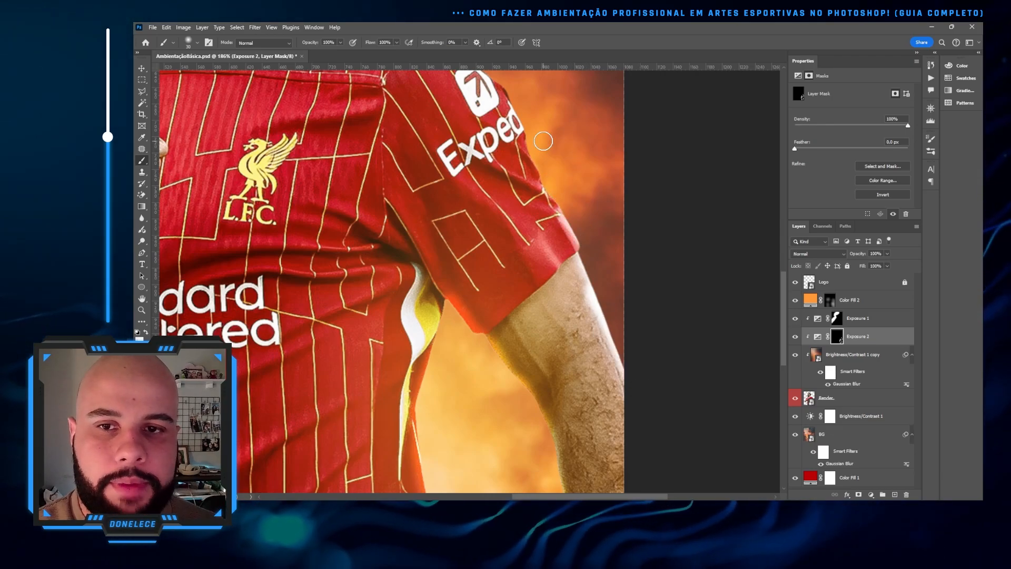
pyautogui.moveTo(522, 109); pyautogui.dragTo(759, 256)
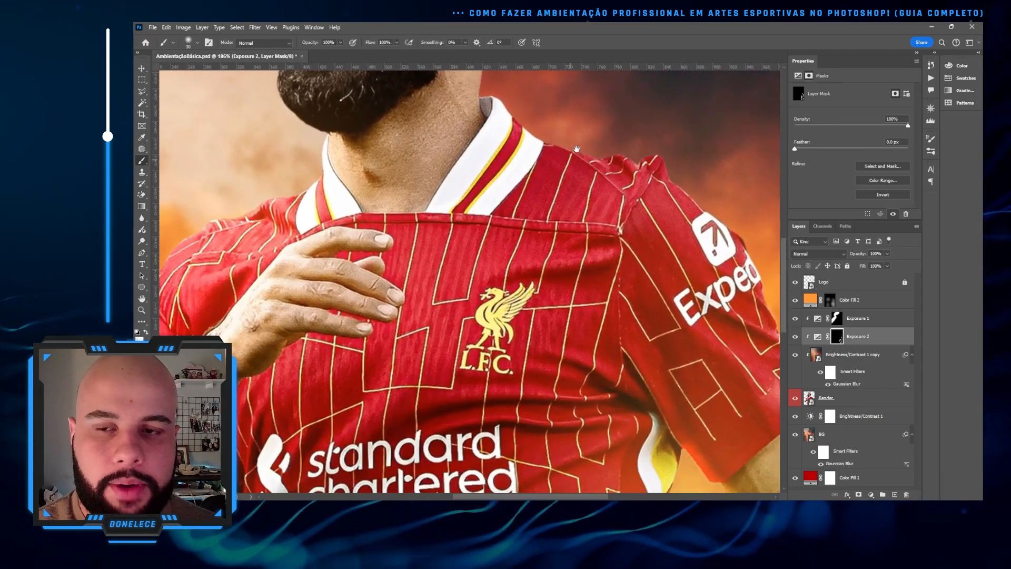
pyautogui.moveTo(455, 400); pyautogui.dragTo(358, 70)
pyautogui.moveTo(761, 444); pyautogui.dragTo(700, 417)
pyautogui.scroll(-9, 658, 375)
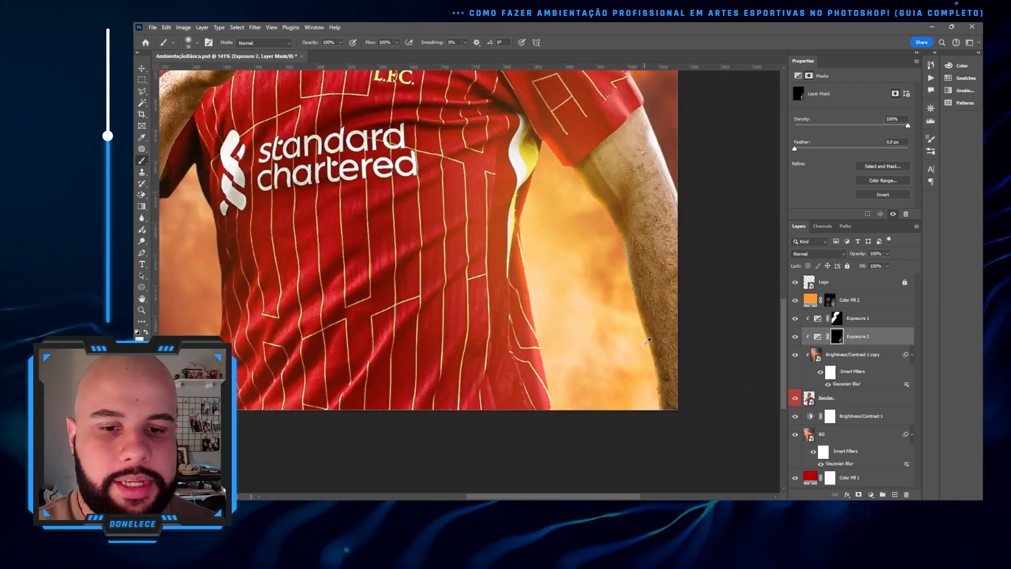
pyautogui.scroll(-3, 660, 374)
# Paint rim light on the Exposure 2 mask along the torso edge below the raised arm and over that arm's shoulder
pyautogui.scroll(6, 499, 316)
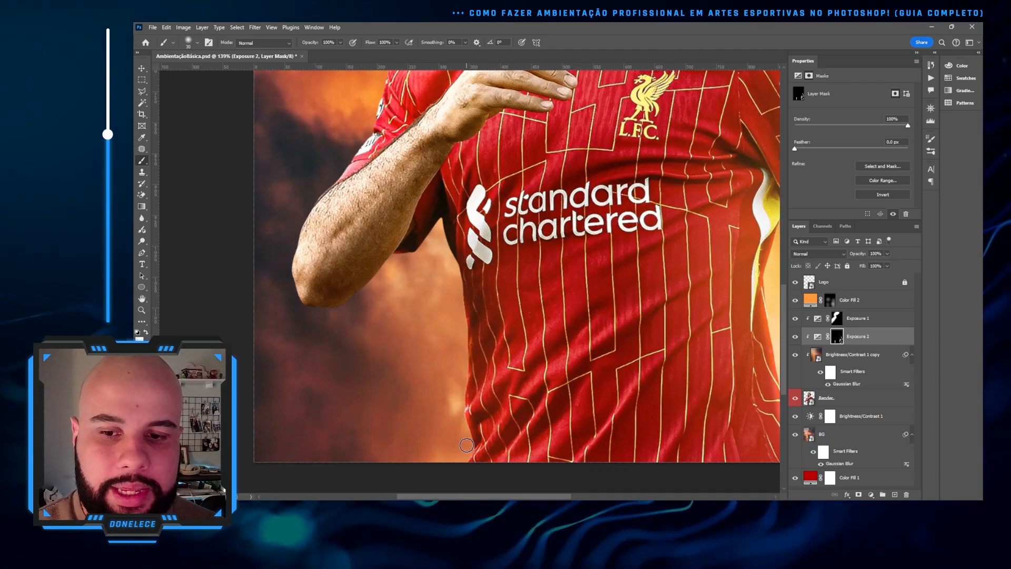
pyautogui.scroll(-7, 732, 284)
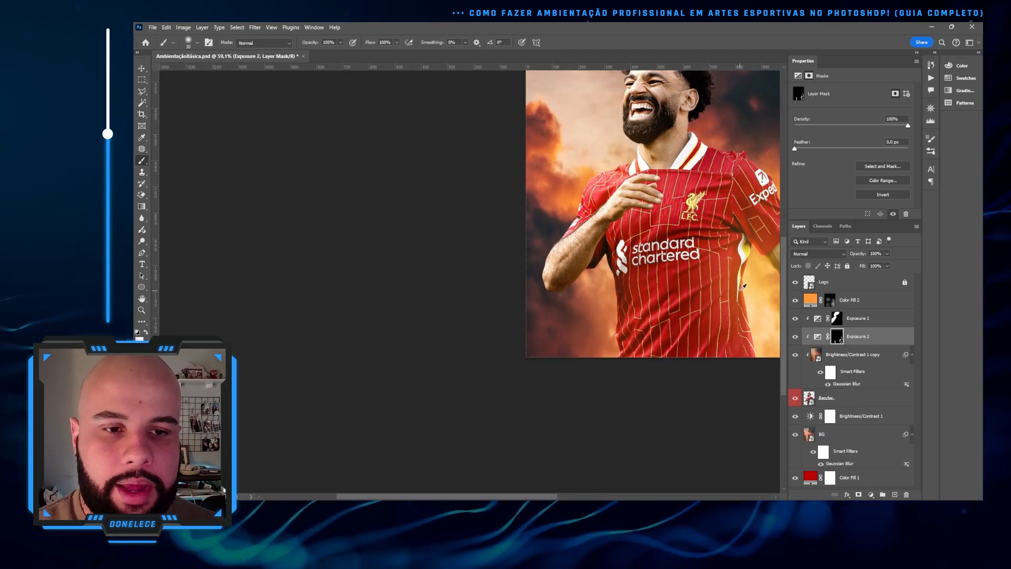
pyautogui.click(795, 304)
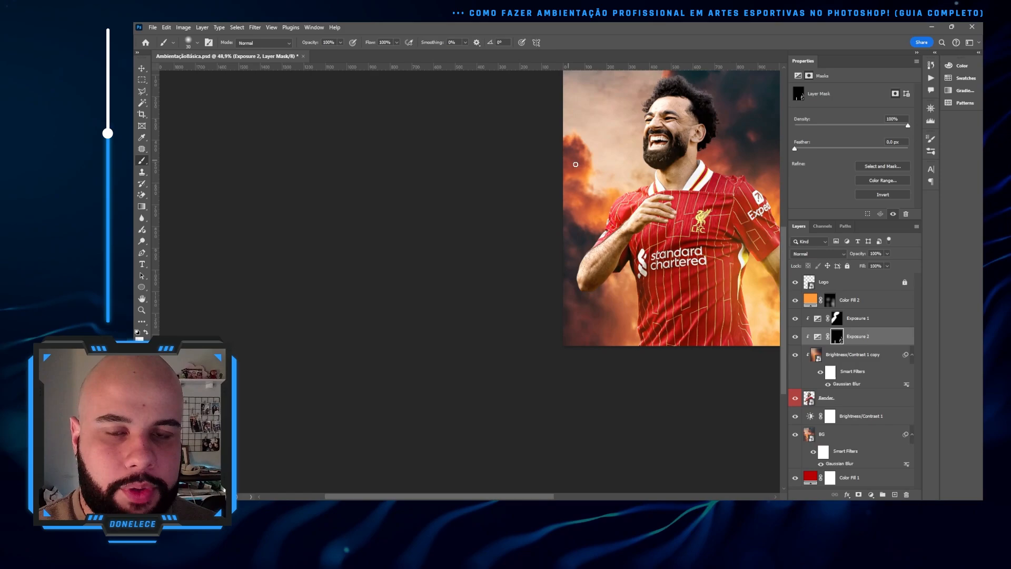
pyautogui.scroll(8, 654, 195)
pyautogui.scroll(2, 663, 159)
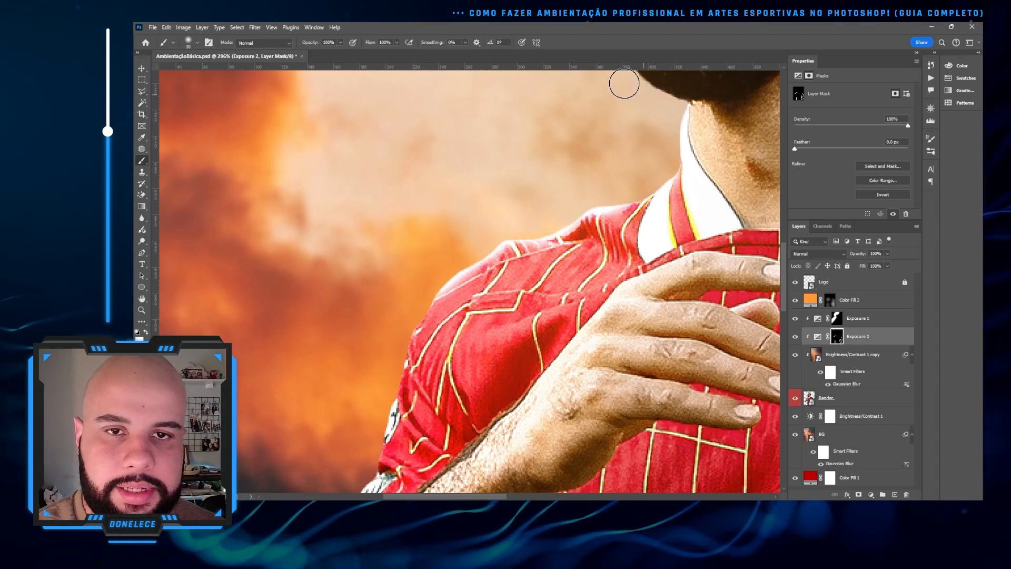
pyautogui.moveTo(647, 91); pyautogui.dragTo(606, 212)
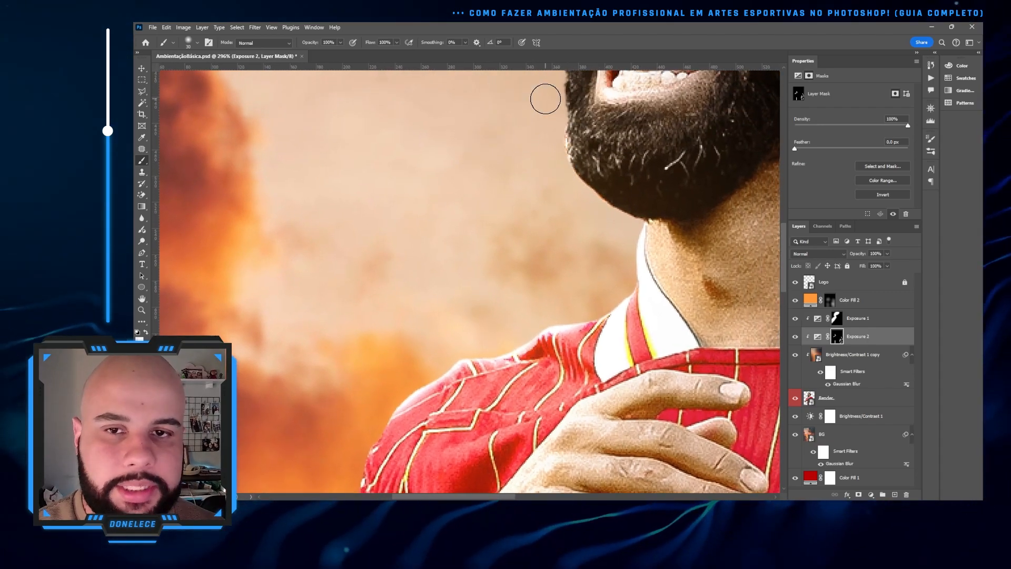
pyautogui.scroll(-8, 547, 100)
pyautogui.scroll(-3, 570, 104)
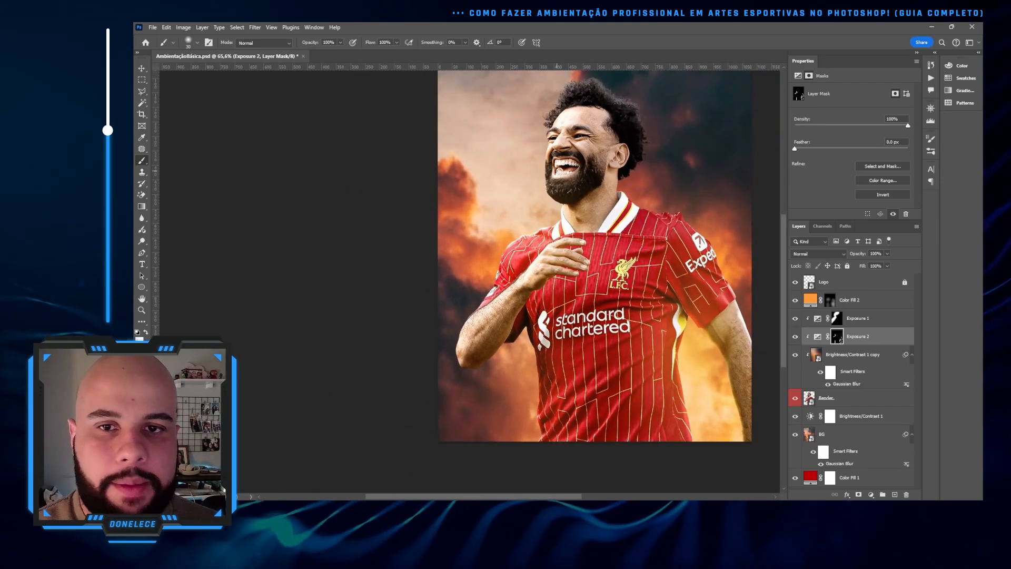
pyautogui.scroll(-2, 533, 145)
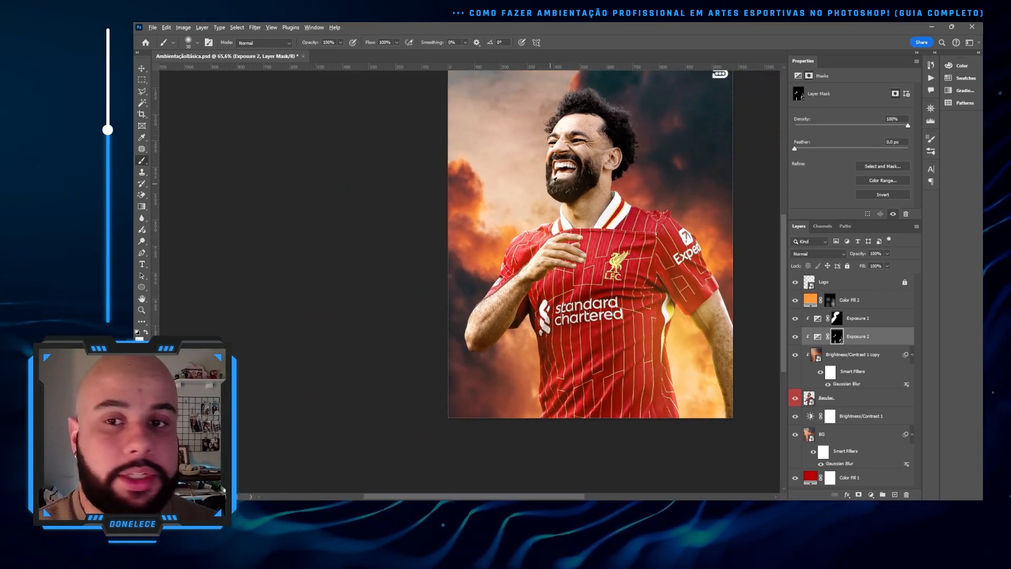
# Hide and show both Exposure adjustment layers to compare the player with and without the painted highlights and rim light
pyautogui.scroll(8, 653, 218)
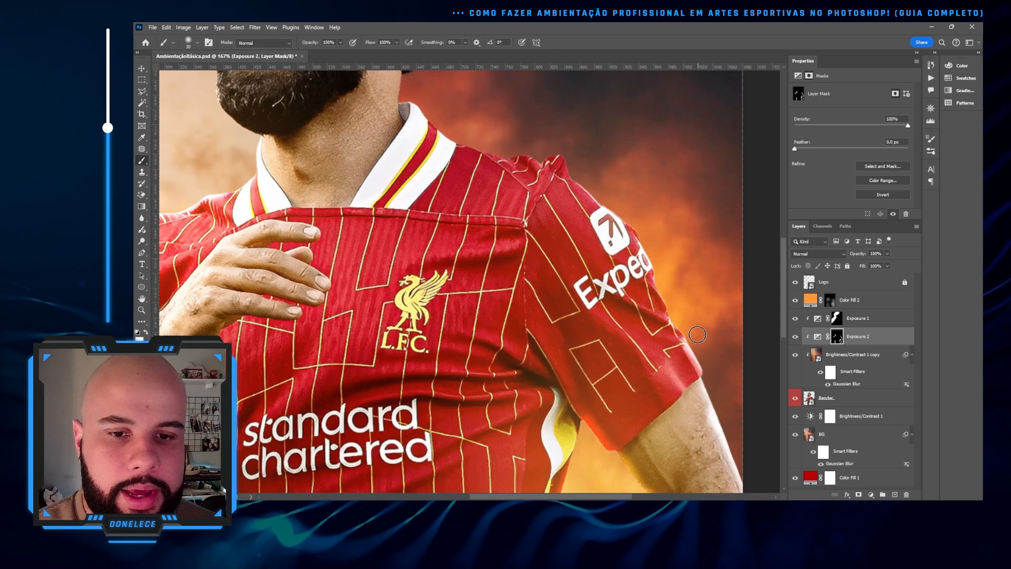
pyautogui.scroll(-8, 717, 376)
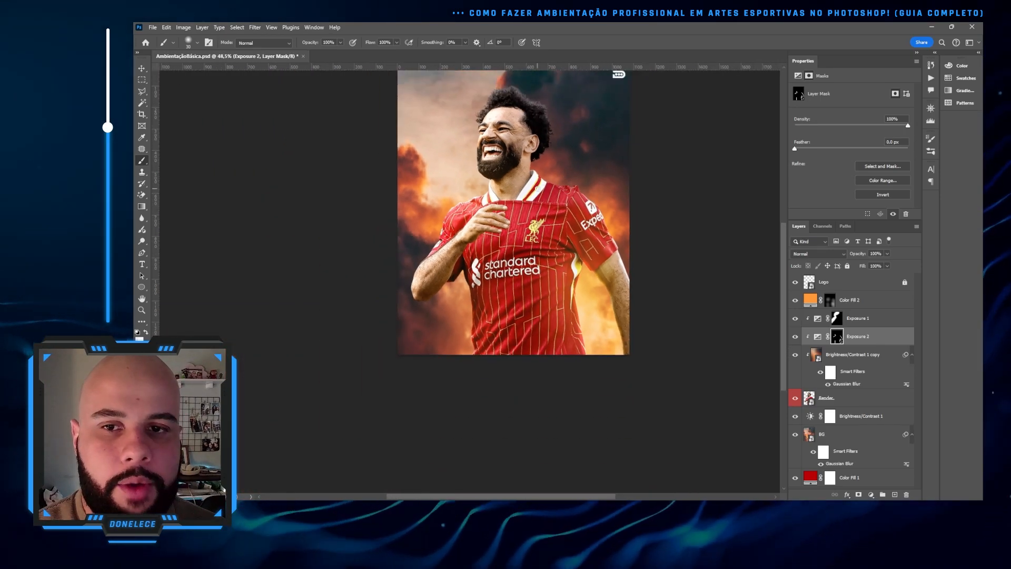
pyautogui.moveTo(522, 191); pyautogui.dragTo(571, 200)
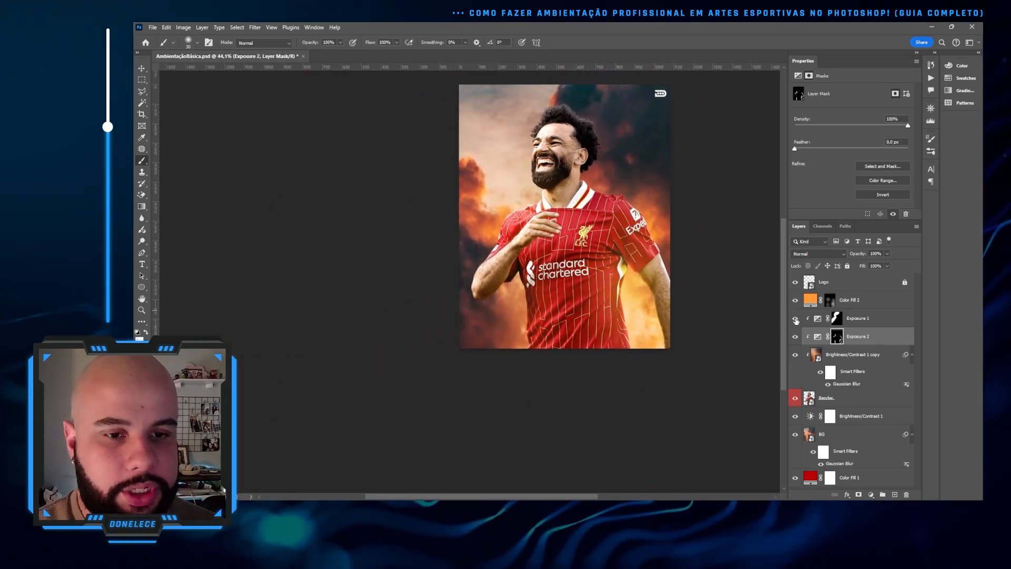
pyautogui.moveTo(795, 319); pyautogui.dragTo(795, 340)
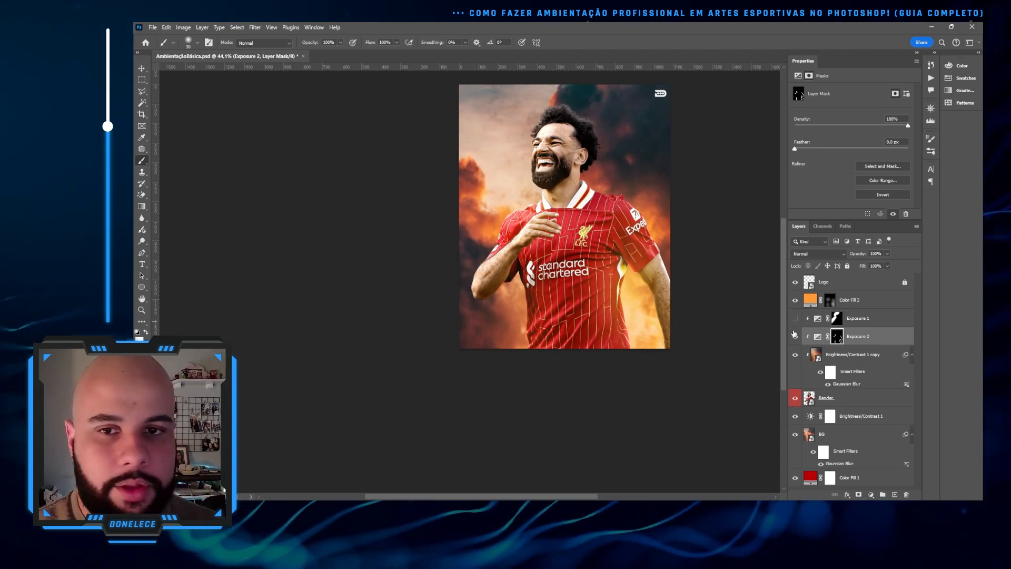
pyautogui.click(795, 336)
pyautogui.moveTo(795, 338); pyautogui.dragTo(795, 318)
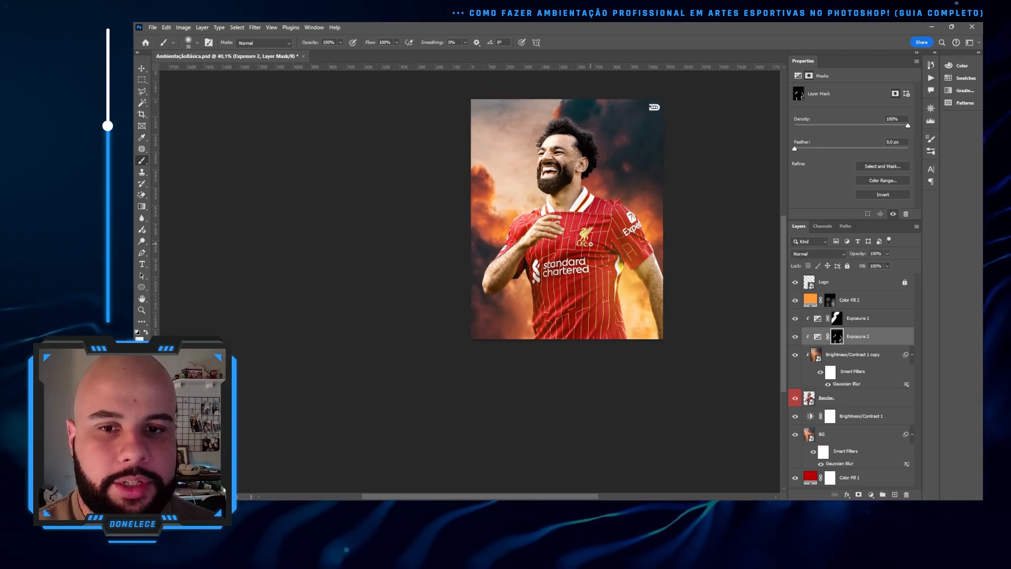
pyautogui.moveTo(580, 221); pyautogui.dragTo(586, 243)
pyautogui.scroll(2, 586, 246)
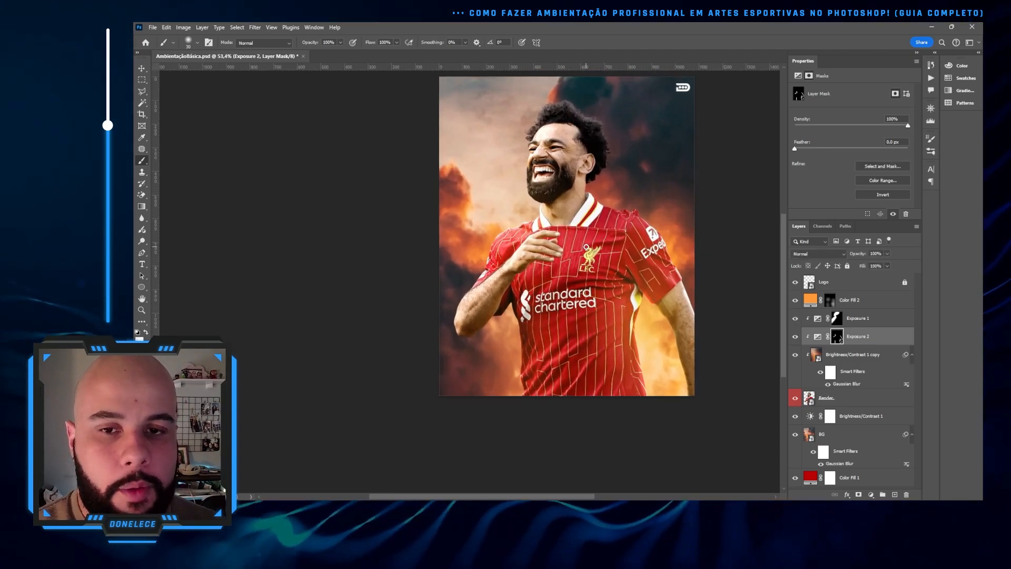
# Add a clipped Color Balance adjustment above Exposure 1 with midtones at +30 red, +4 green and -16 toward yellow
pyautogui.click(866, 320)
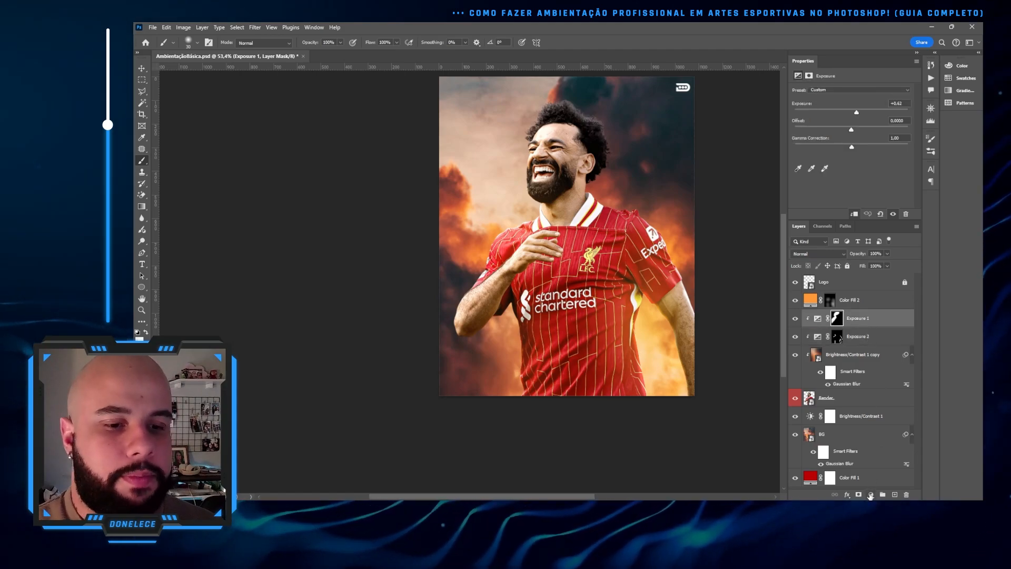
pyautogui.click(870, 494)
pyautogui.click(891, 415)
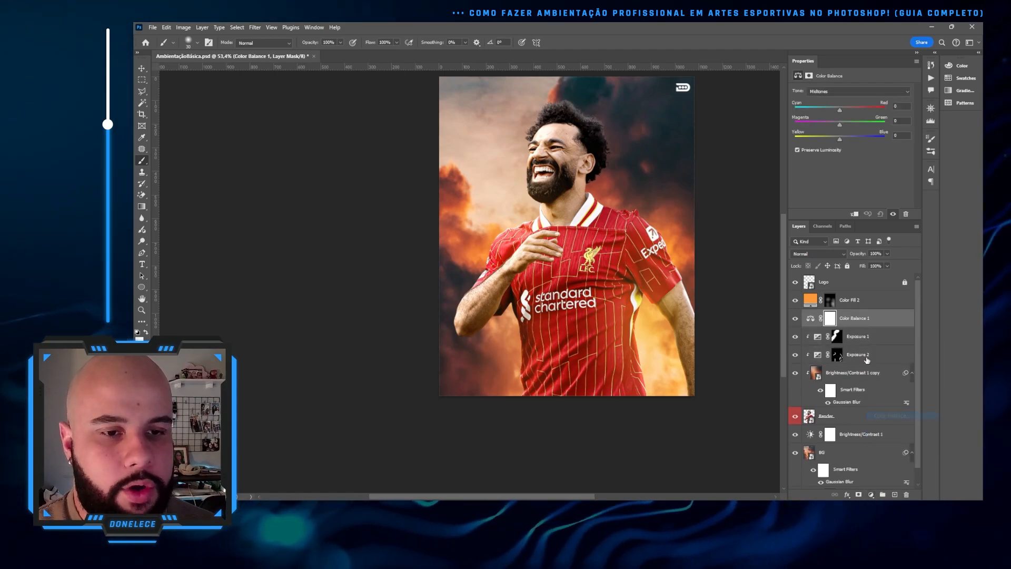
pyautogui.keyDown('alt'); pyautogui.click(865, 321); pyautogui.keyUp('alt')
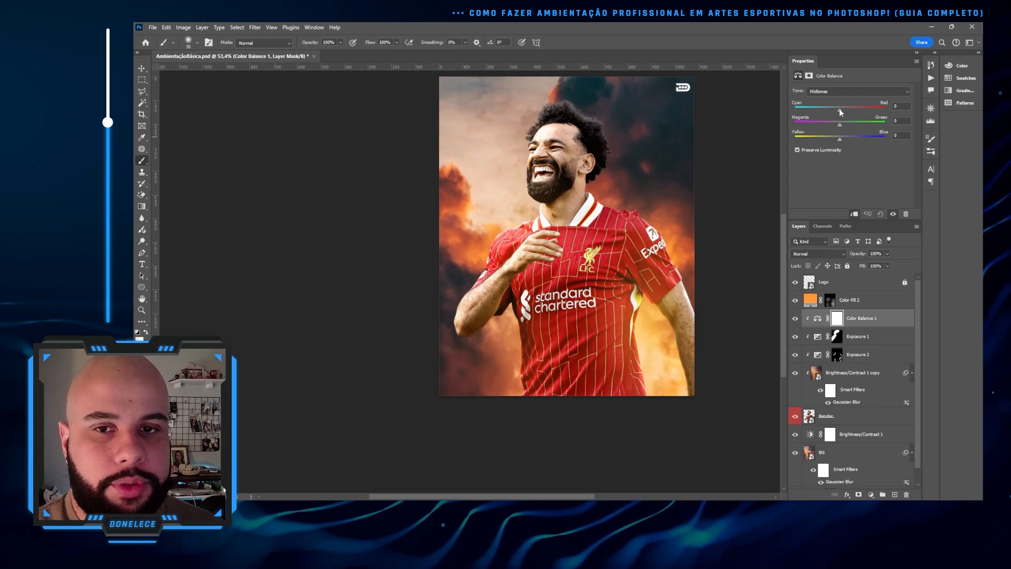
pyautogui.moveTo(839, 110); pyautogui.dragTo(853, 109)
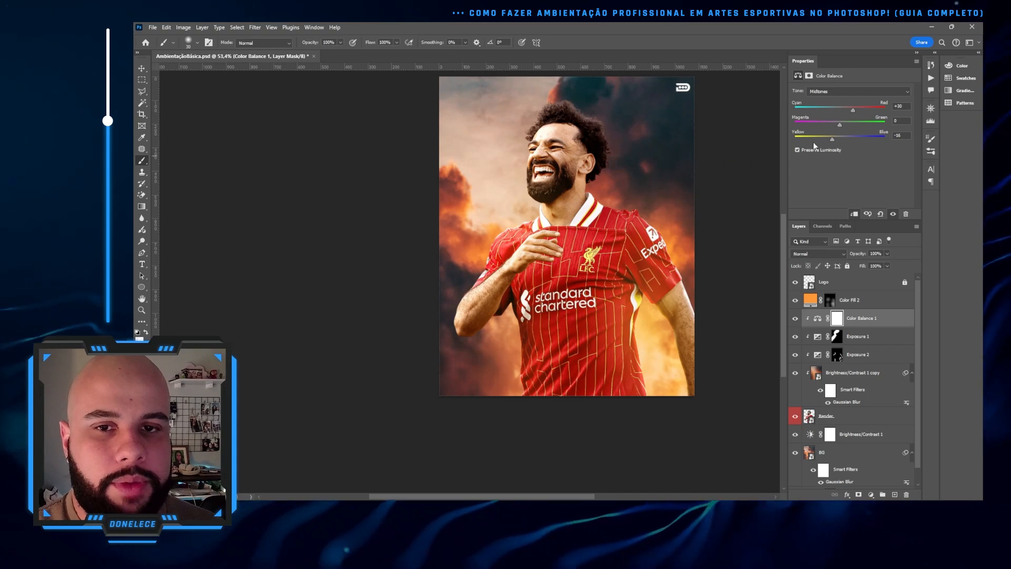
pyautogui.moveTo(840, 124); pyautogui.dragTo(845, 123)
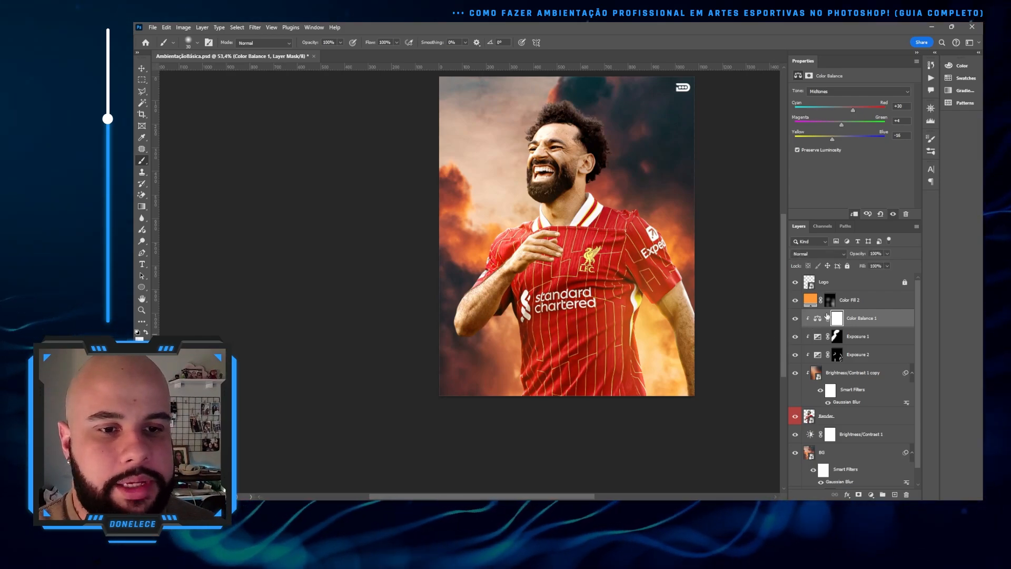
# Save the document and group the layers from Color Fill 2 down to BG under the name Arte
pyautogui.click(840, 305)
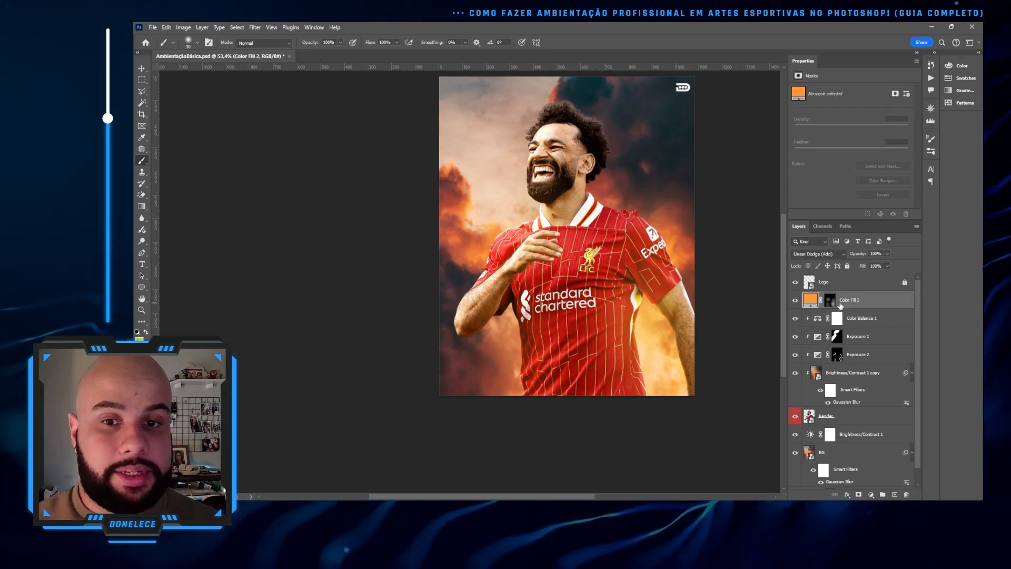
pyautogui.scroll(-1, 554, 255)
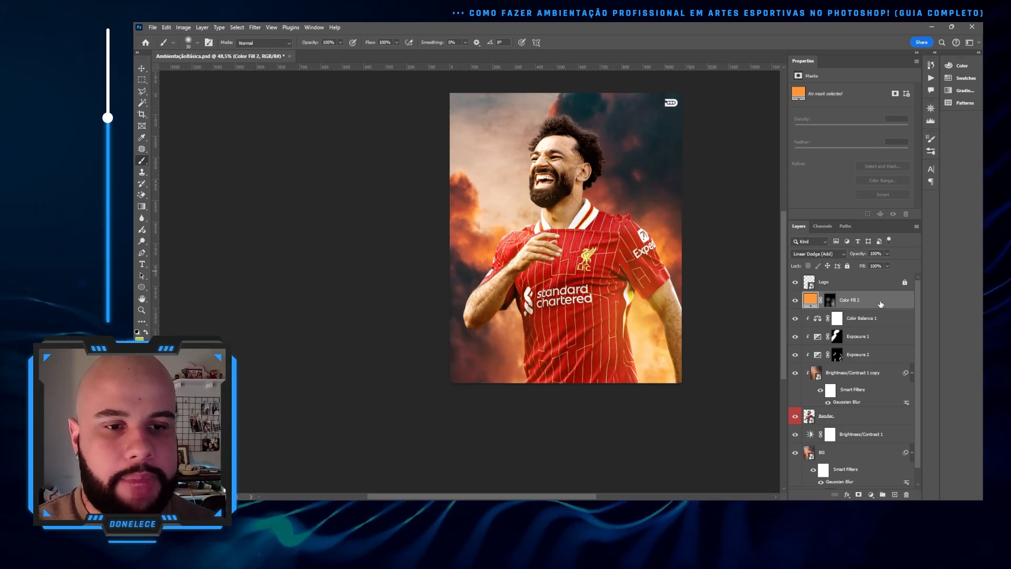
pyautogui.hotkey('ctrl', 's')
pyautogui.scroll(-1, 890, 327)
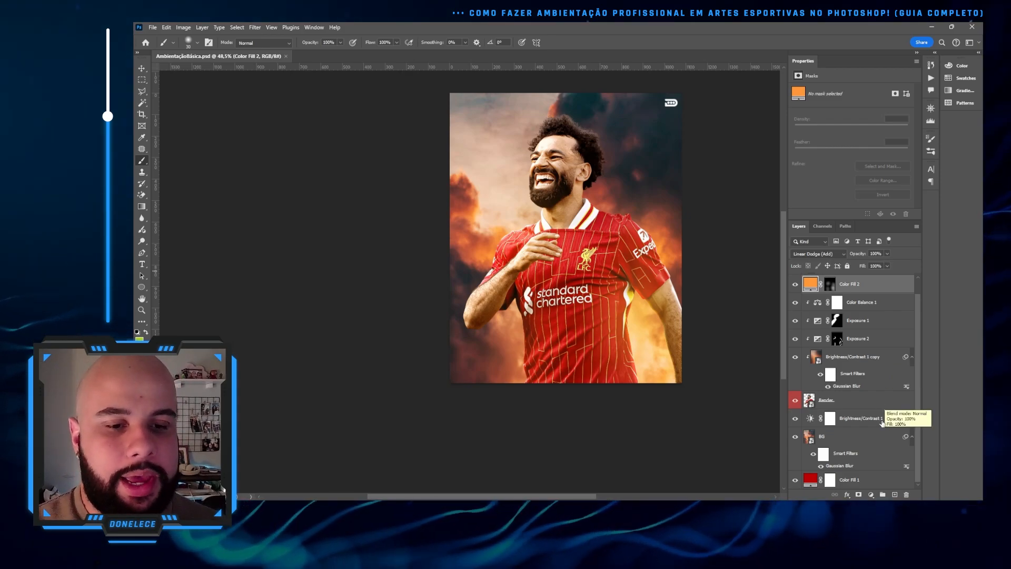
pyautogui.keyDown('shift'); pyautogui.click(870, 450); pyautogui.keyUp('shift')
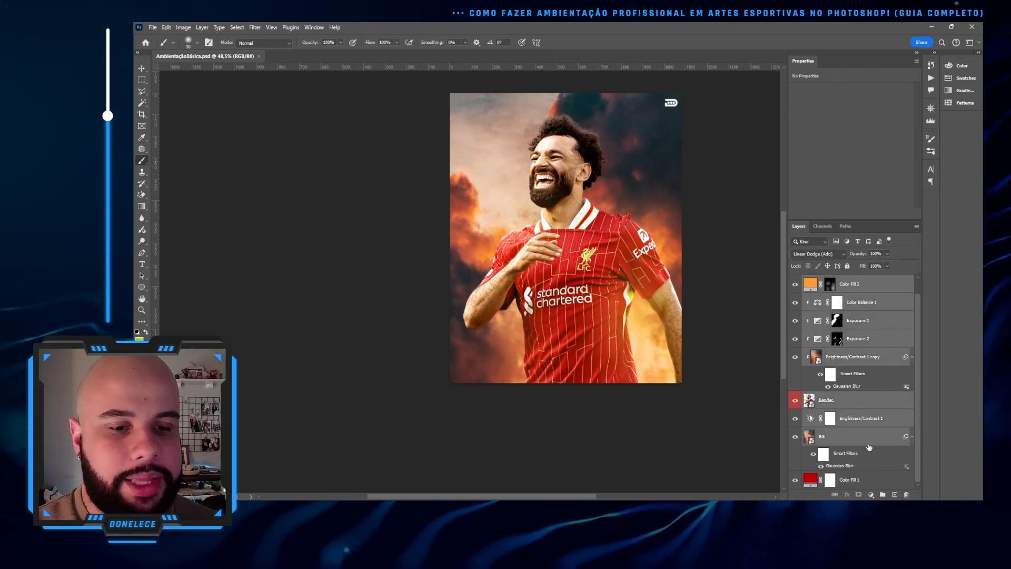
pyautogui.hotkey('ctrl', 'g')
pyautogui.doubleClick(826, 296)
pyautogui.write('Art')
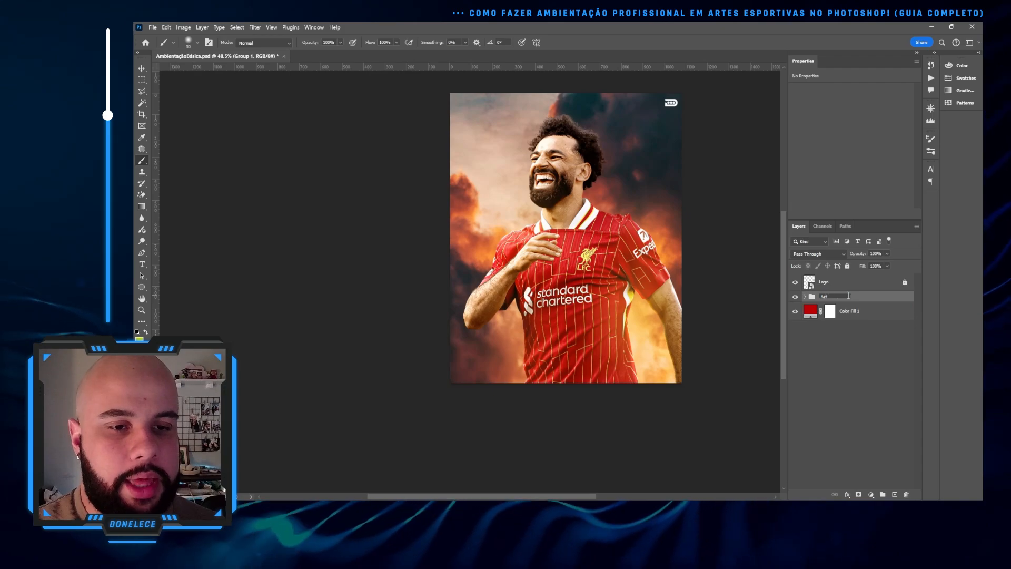
pyautogui.write('e')
pyautogui.press('Return')
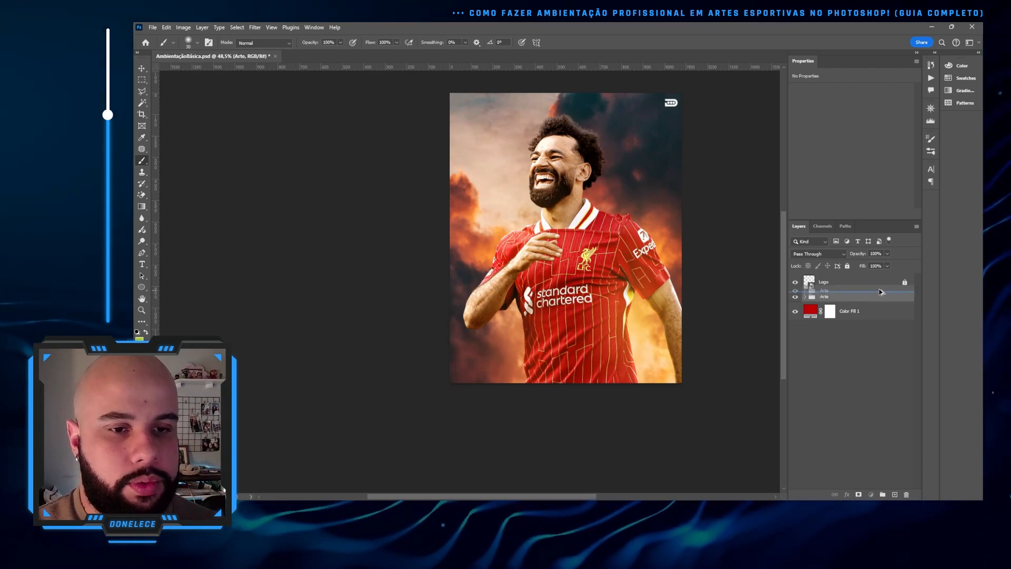
# Duplicate the Arte group and merge the copy into a single pixel layer
pyautogui.hotkey('ctrl', 'j')
pyautogui.rightClick(854, 301)
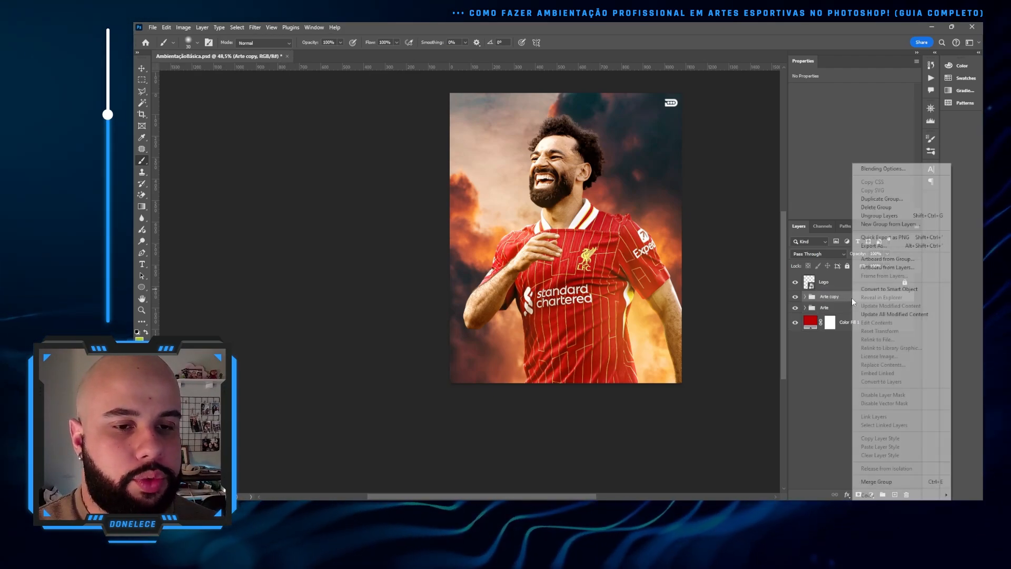
pyautogui.click(876, 481)
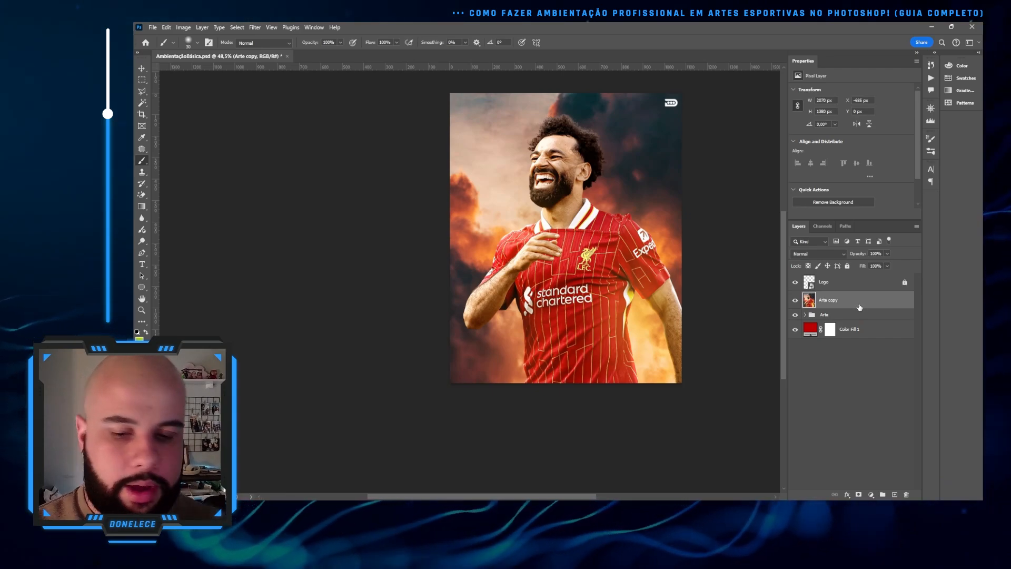
# Replace the merged Arte copy with a new layer cropped to the canvas area, converted to a Smart Object
pyautogui.hotkey('ctrl', 'shift', 'alt', 'e')
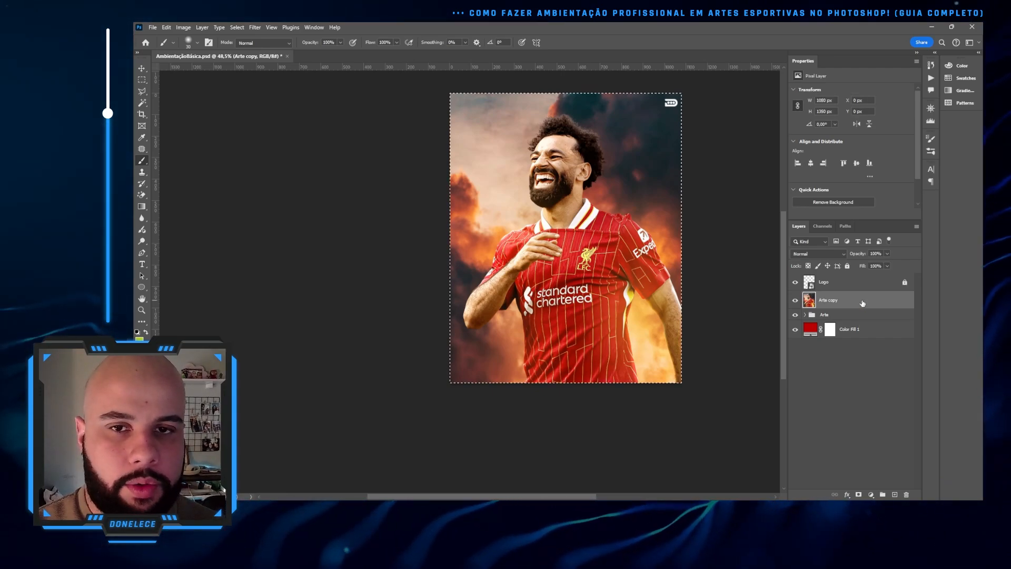
pyautogui.click(863, 318)
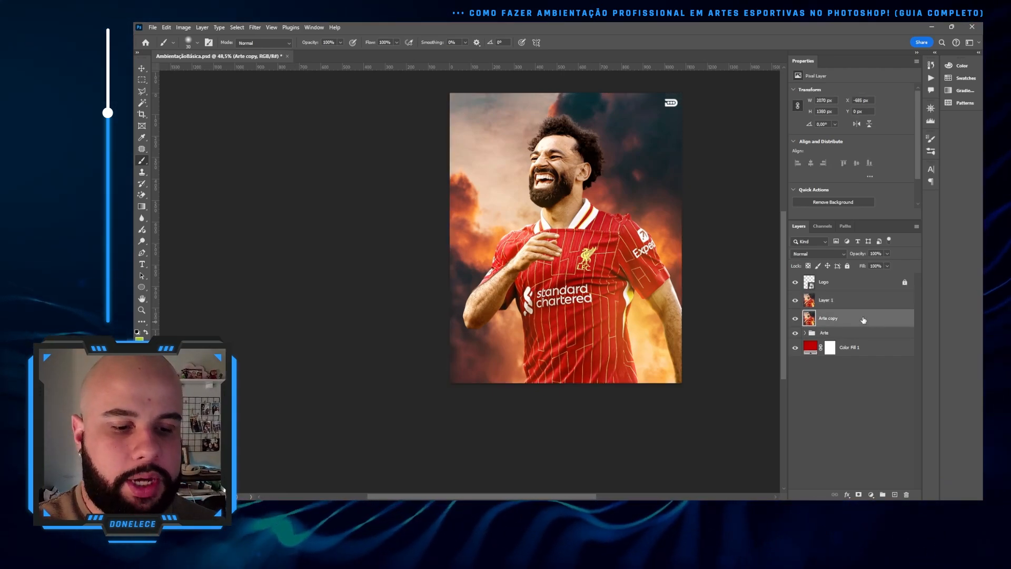
pyautogui.press('Delete')
pyautogui.rightClick(856, 302)
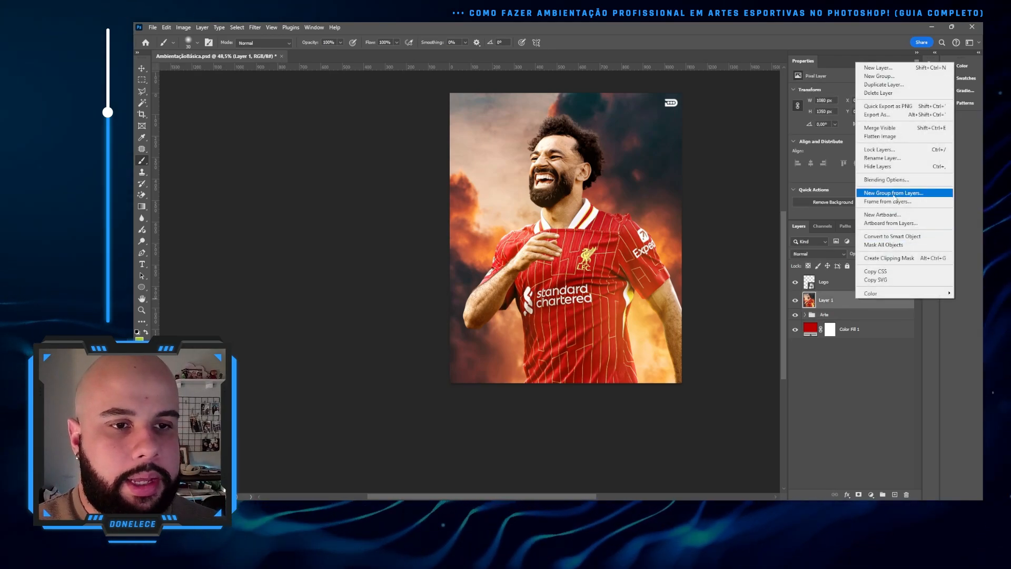
pyautogui.click(901, 238)
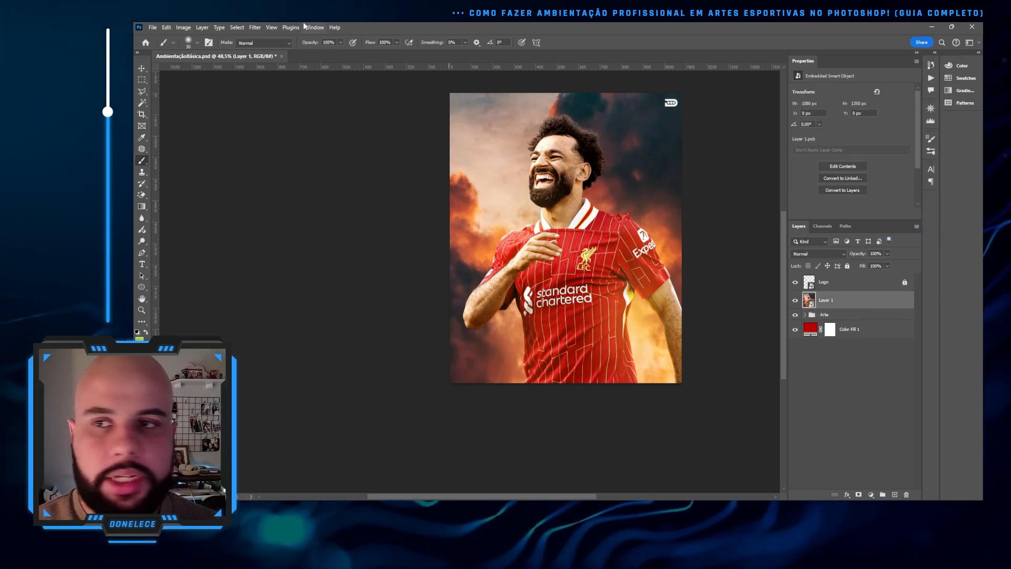
# With the Camera Raw Filter on Layer 1, set Exposure -0.45, Contrast +19, Highlights +19, Shadows -15, Whites +26 and Blacks -22
pyautogui.click(255, 27)
pyautogui.click(312, 103)
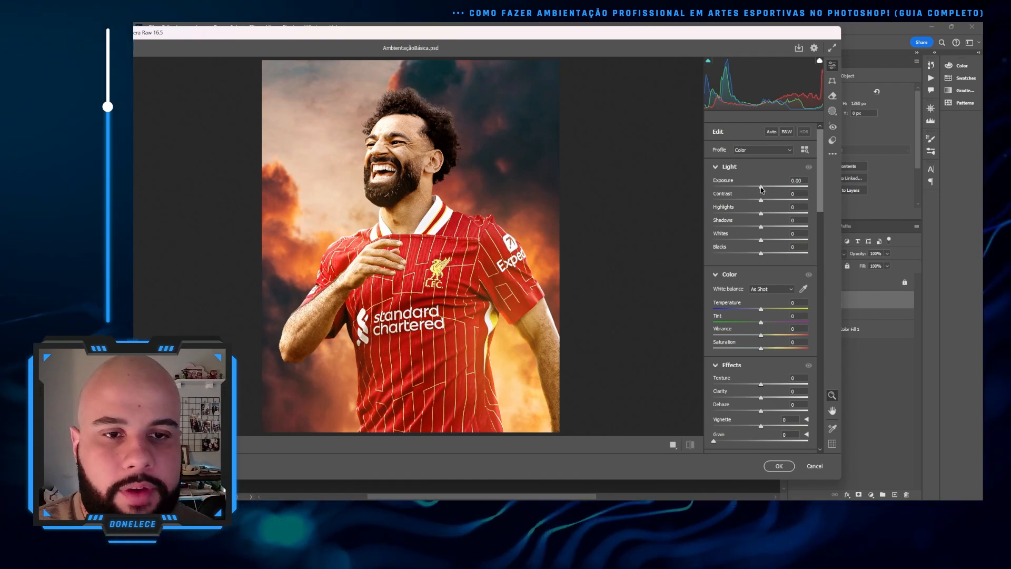
pyautogui.moveTo(761, 190); pyautogui.dragTo(770, 198)
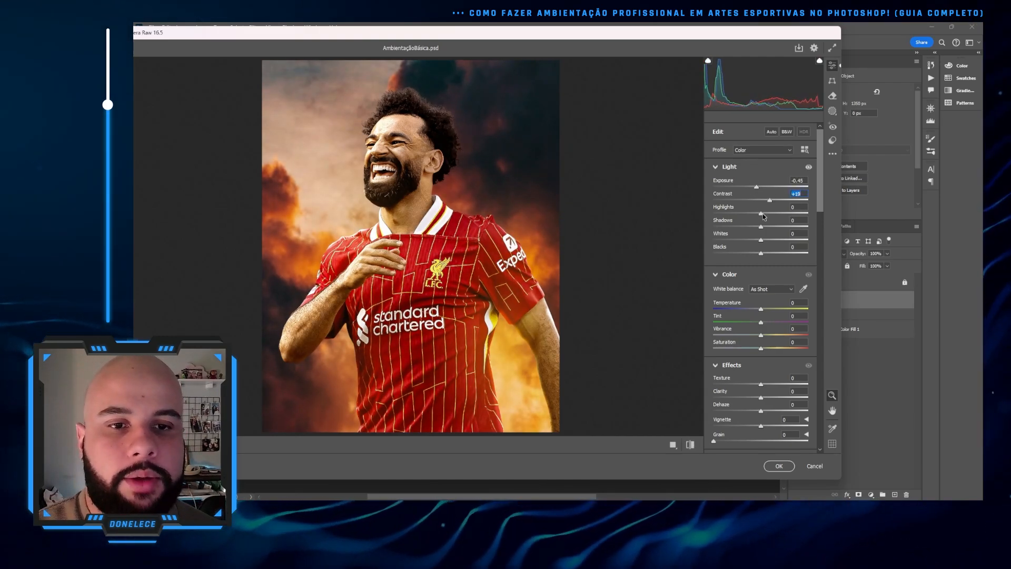
pyautogui.moveTo(761, 214); pyautogui.dragTo(749, 256)
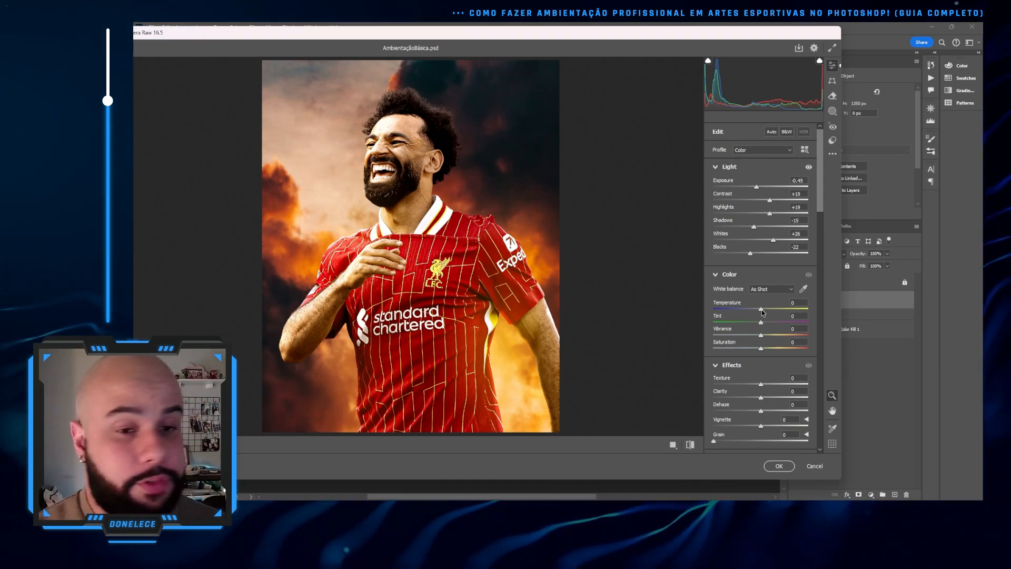
# Set Temperature +7, Tint +33, Vibrance +16, Saturation +9, Texture +33, Clarity +27, Dehaze +9, Vignette -31 and Grain 17
pyautogui.moveTo(761, 310); pyautogui.dragTo(766, 349)
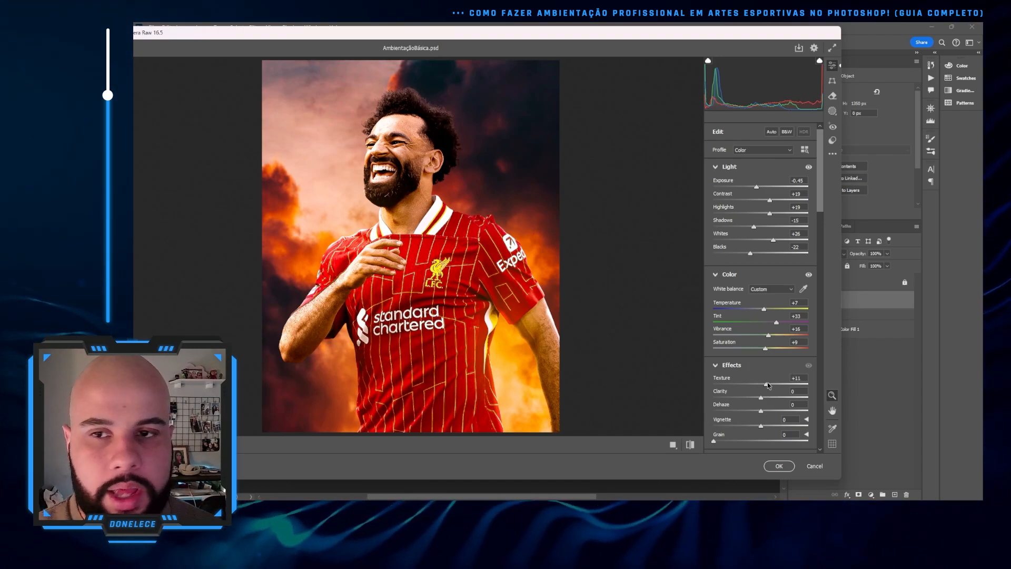
pyautogui.moveTo(768, 385); pyautogui.dragTo(767, 410)
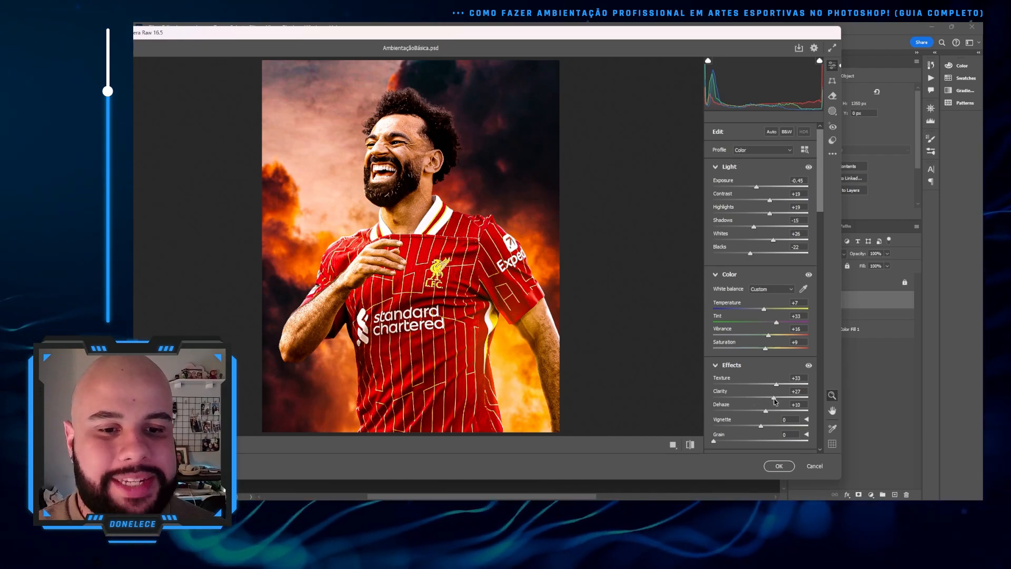
pyautogui.moveTo(765, 412); pyautogui.dragTo(764, 412)
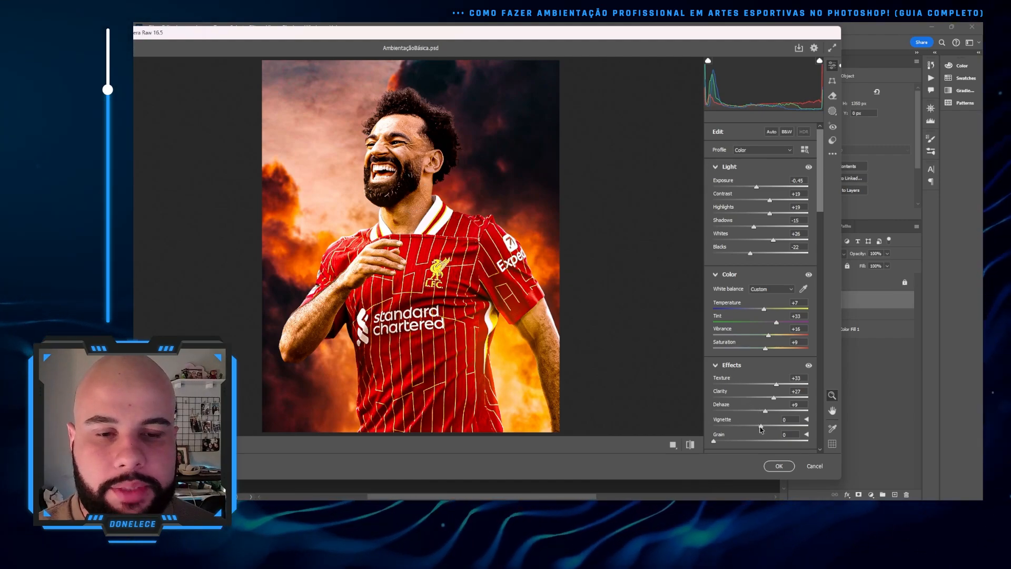
pyautogui.moveTo(760, 426); pyautogui.dragTo(748, 427)
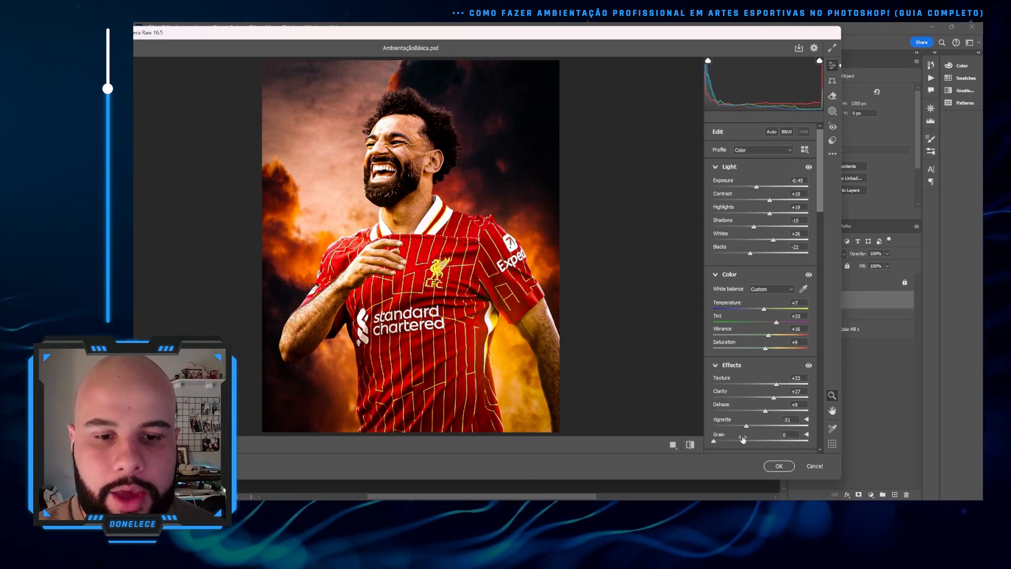
pyautogui.moveTo(714, 441); pyautogui.dragTo(730, 440)
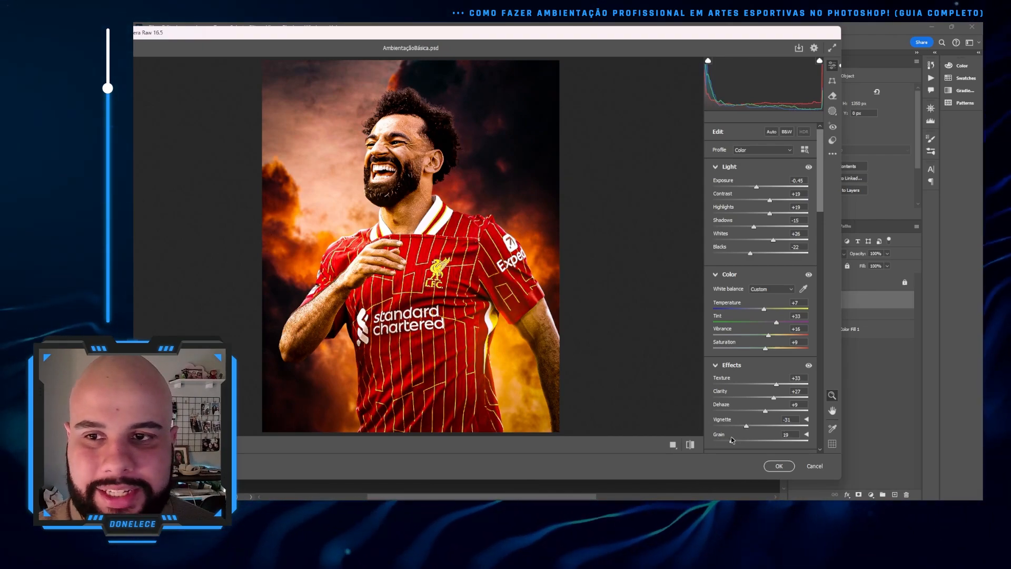
pyautogui.scroll(-5, 753, 377)
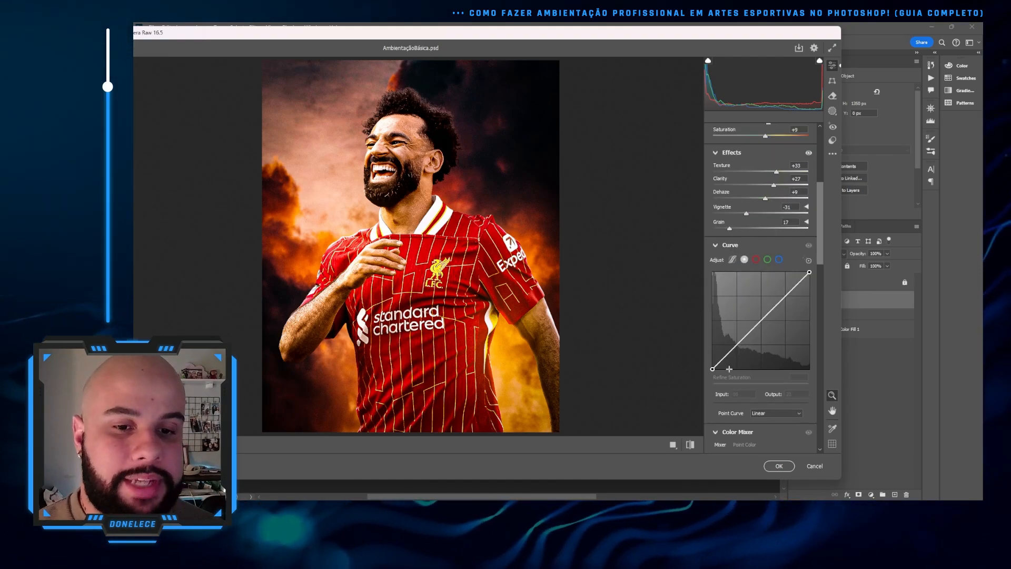
pyautogui.moveTo(727, 355)
pyautogui.mouseDown()
pyautogui.moveTo(732, 363)
pyautogui.moveTo(730, 332)
pyautogui.moveTo(737, 351)
pyautogui.mouseUp()
pyautogui.moveTo(785, 314); pyautogui.dragTo(788, 277)
pyautogui.hotkey('ctrl', 'z')
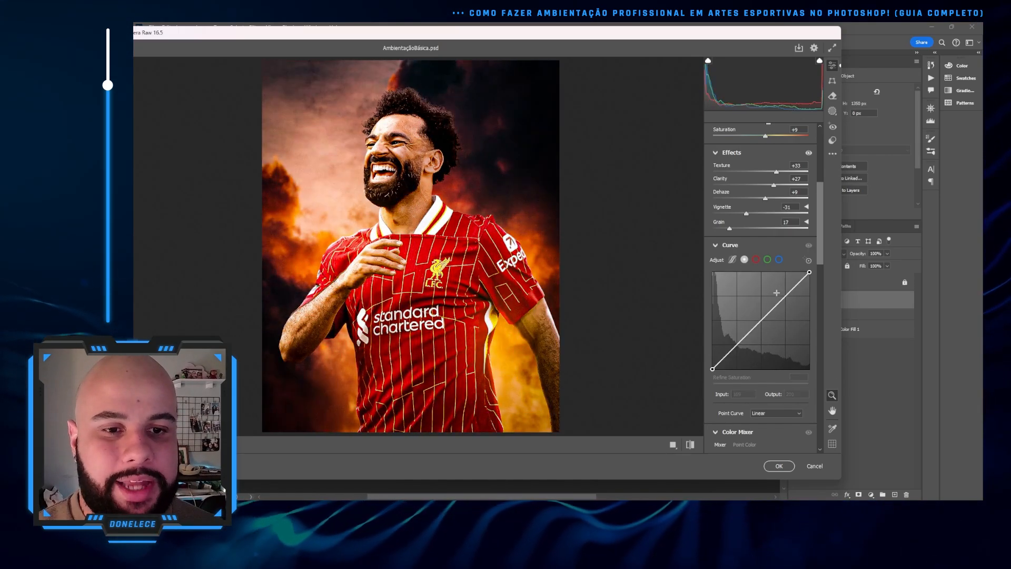
# Shape the point curve with a shadow point at input 47, output 46 and a highlight point at input 197, output 187
pyautogui.moveTo(731, 349); pyautogui.dragTo(730, 351)
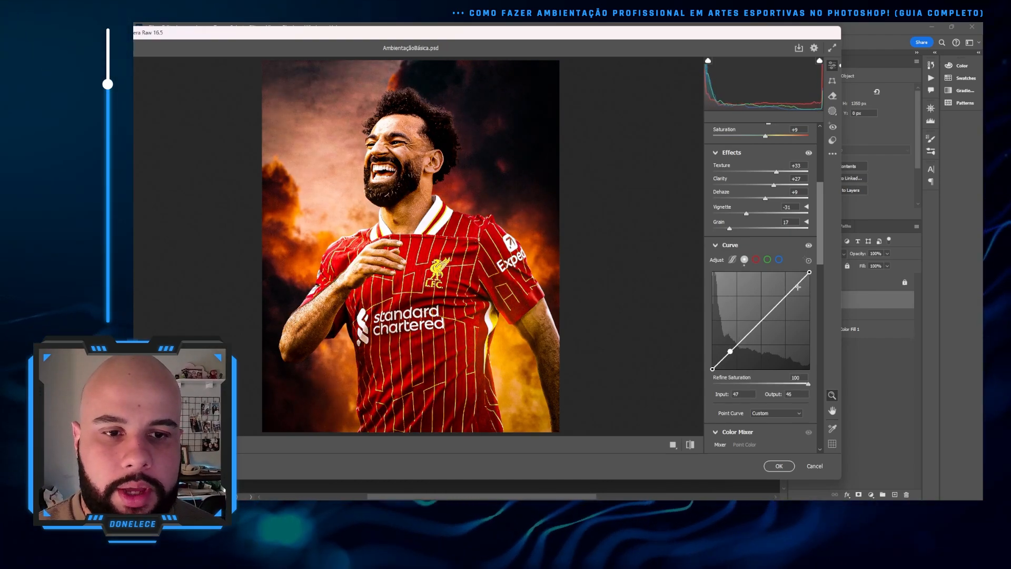
pyautogui.moveTo(784, 295)
pyautogui.mouseDown()
pyautogui.moveTo(809, 272)
pyautogui.moveTo(787, 298)
pyautogui.mouseUp()
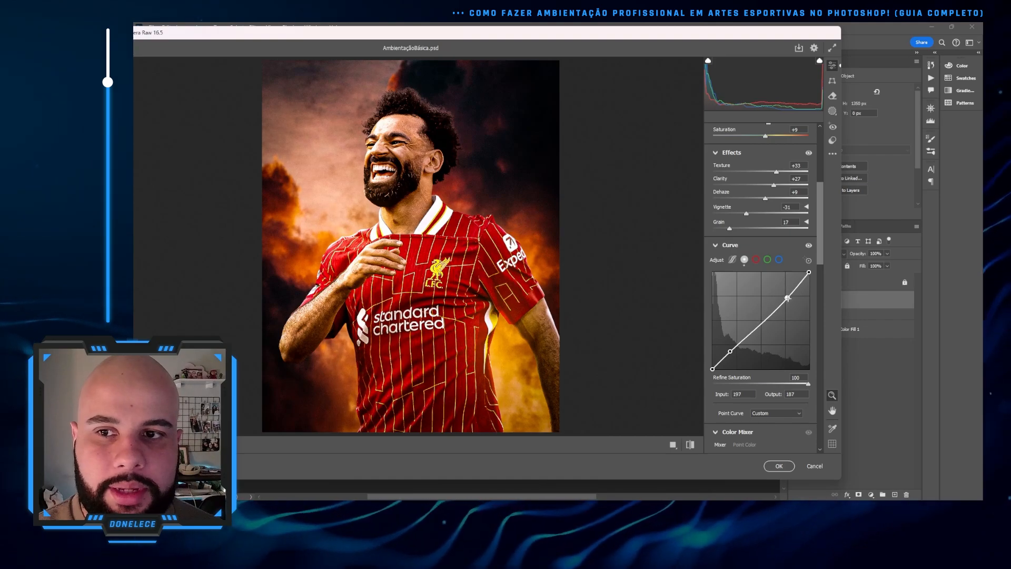
# Raise the point curve's highlight point slightly and move its shadow point to input 50, output 57
pyautogui.moveTo(730, 351); pyautogui.dragTo(730, 348)
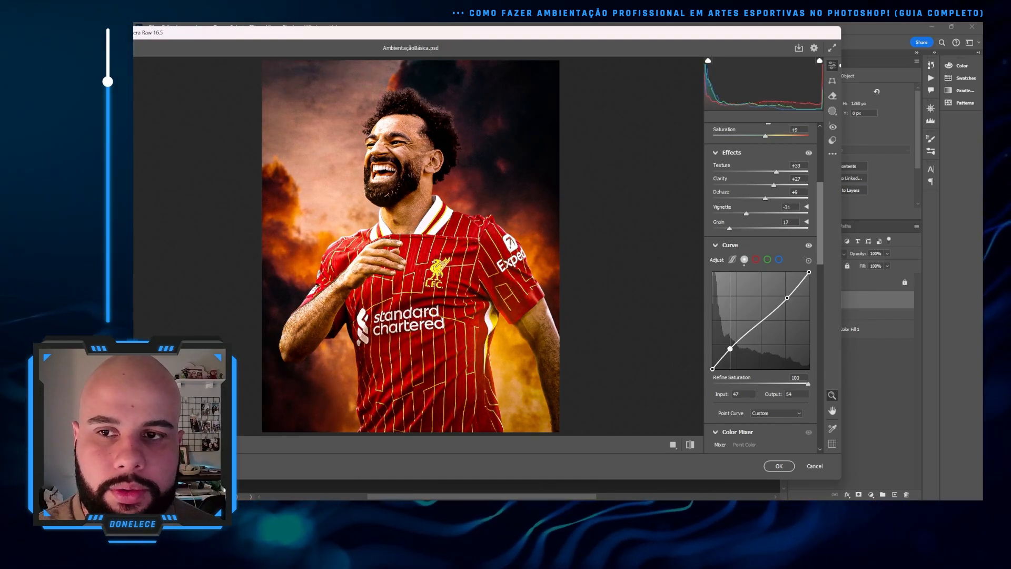
pyautogui.moveTo(788, 298); pyautogui.dragTo(787, 295)
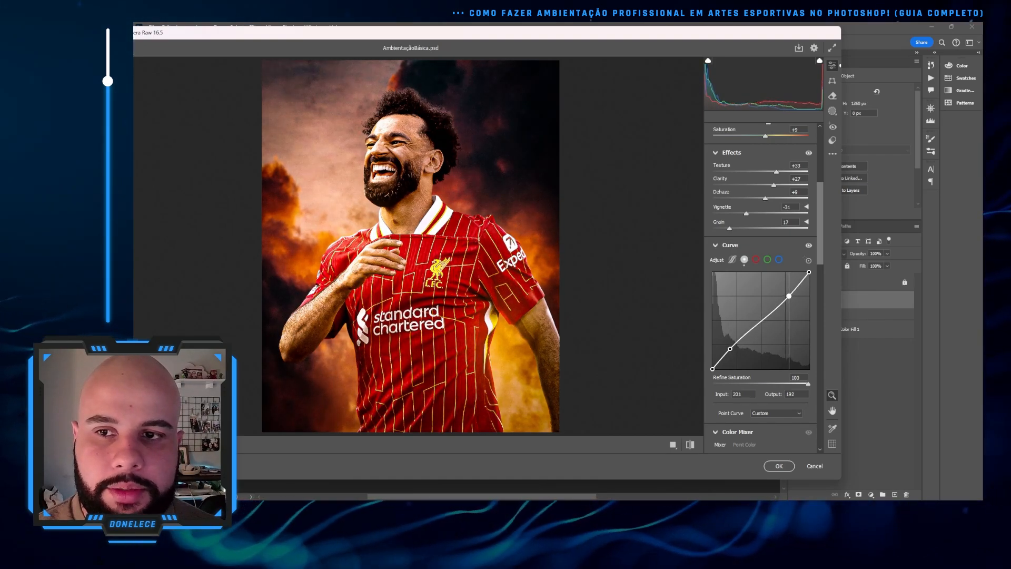
pyautogui.moveTo(729, 347); pyautogui.dragTo(731, 346)
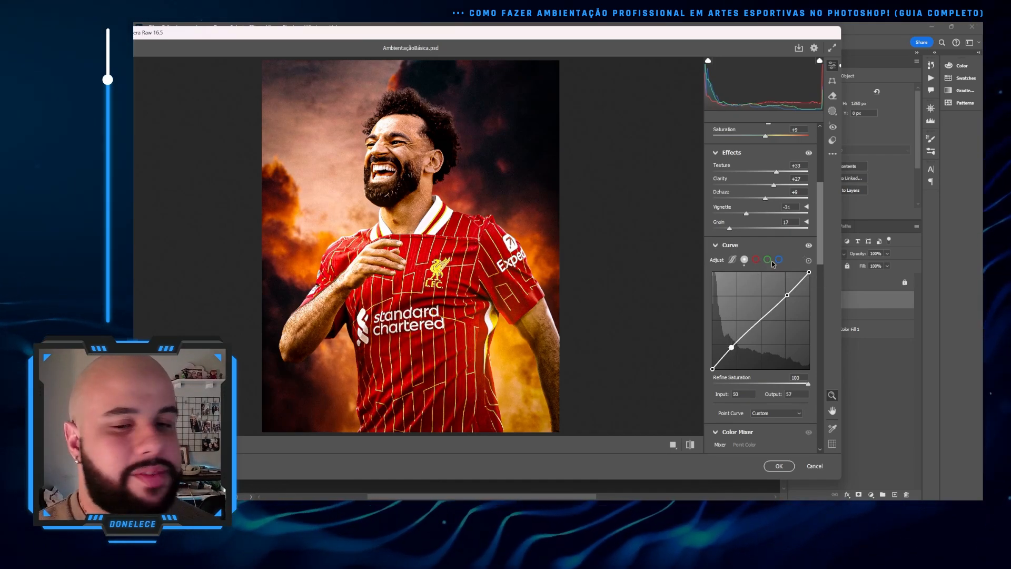
# Set Color Mixer Hue to Reds +2, Oranges -20, Yellows -26, Greens -50, Blues +5, Purples +16 and Magentas -21
pyautogui.scroll(-4, 758, 335)
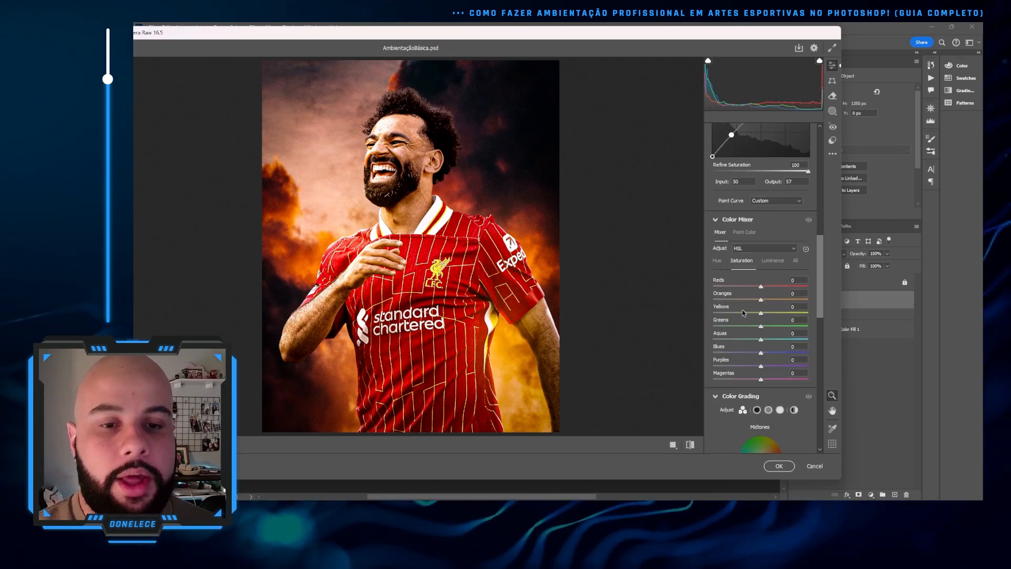
pyautogui.click(724, 261)
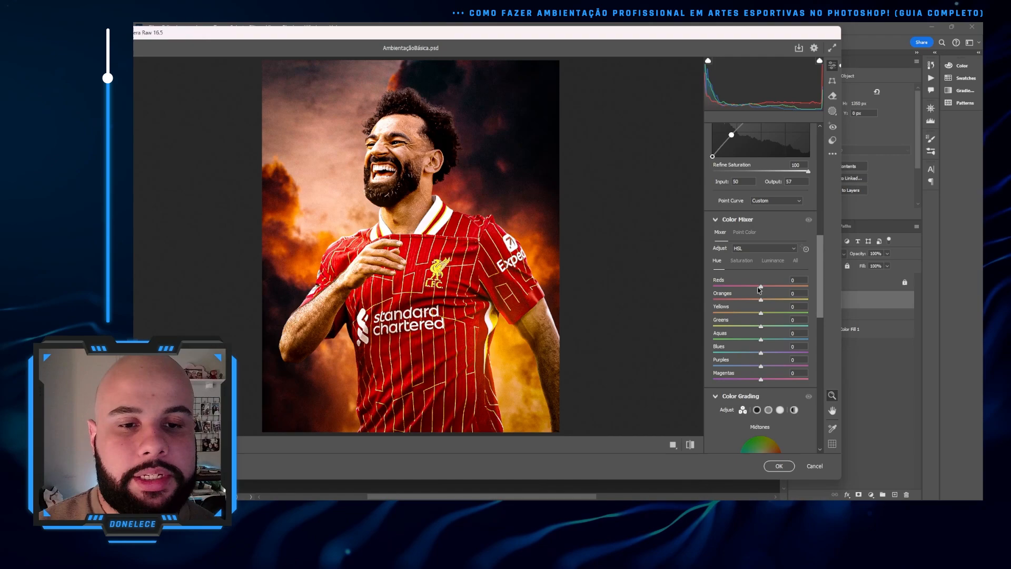
pyautogui.moveTo(761, 289)
pyautogui.mouseDown()
pyautogui.moveTo(736, 289)
pyautogui.moveTo(762, 289)
pyautogui.mouseUp()
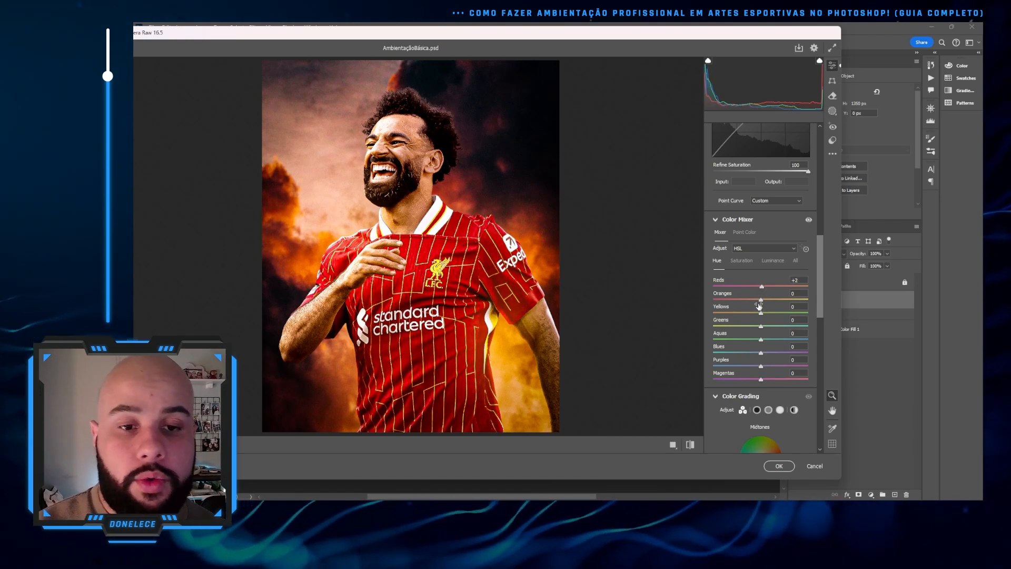
pyautogui.moveTo(756, 301)
pyautogui.mouseDown()
pyautogui.moveTo(746, 301)
pyautogui.moveTo(775, 299)
pyautogui.moveTo(750, 301)
pyautogui.mouseUp()
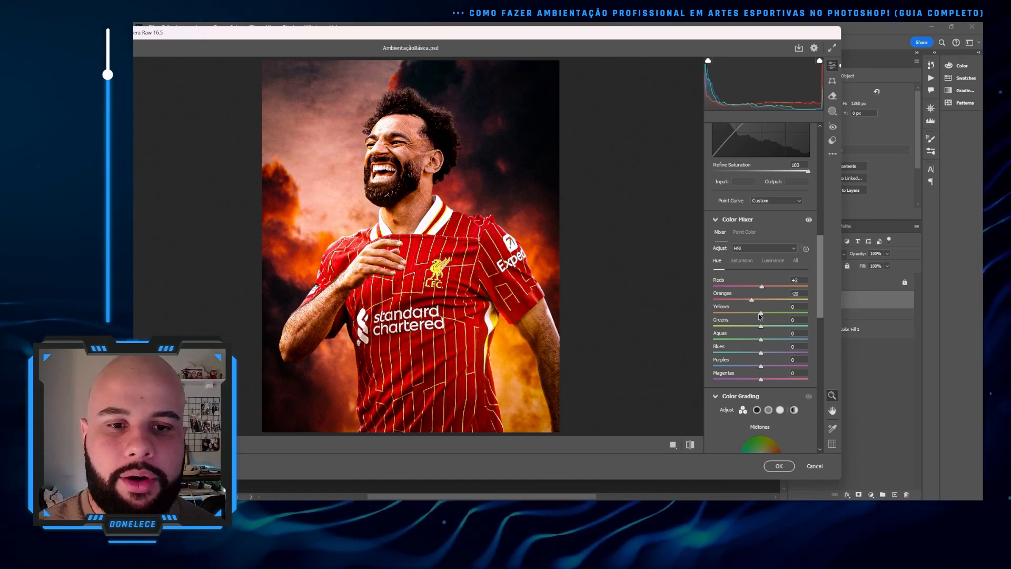
pyautogui.moveTo(763, 315); pyautogui.dragTo(742, 311)
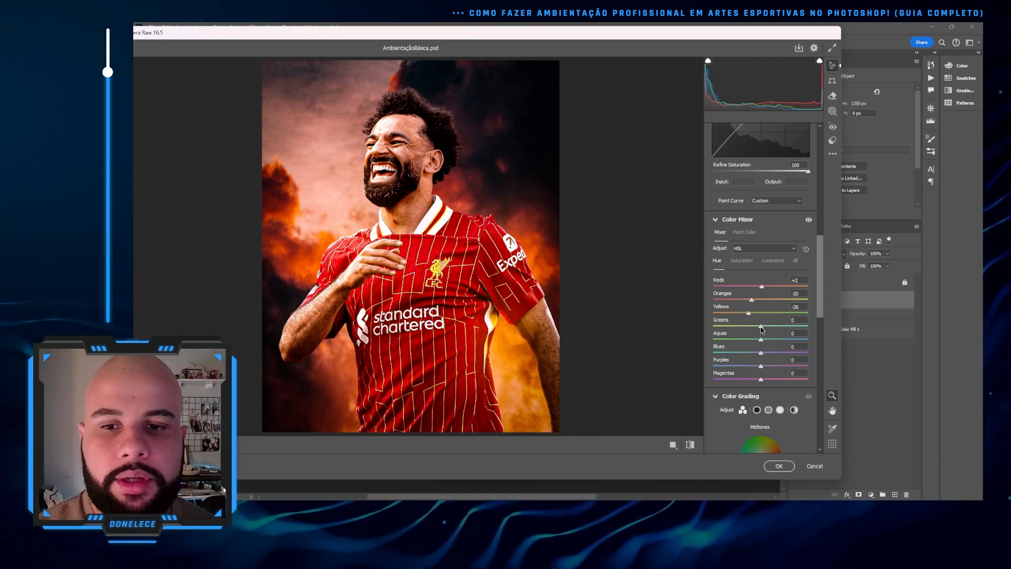
pyautogui.moveTo(761, 327); pyautogui.dragTo(739, 327)
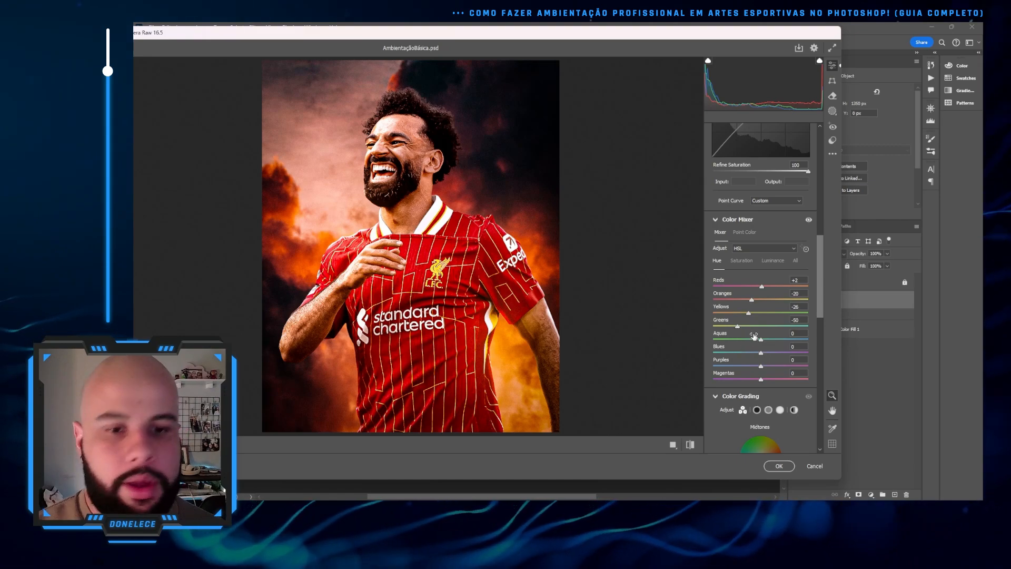
pyautogui.moveTo(761, 352)
pyautogui.mouseDown()
pyautogui.moveTo(740, 352)
pyautogui.moveTo(781, 352)
pyautogui.moveTo(762, 352)
pyautogui.mouseUp()
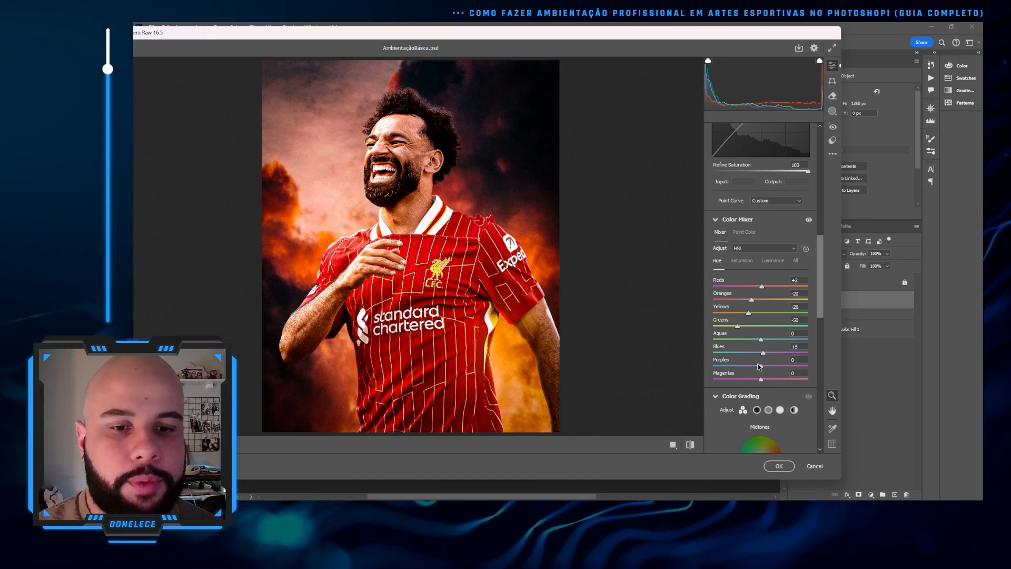
pyautogui.moveTo(760, 365); pyautogui.dragTo(767, 368)
pyautogui.moveTo(760, 379)
pyautogui.mouseDown()
pyautogui.moveTo(778, 378)
pyautogui.moveTo(751, 378)
pyautogui.mouseUp()
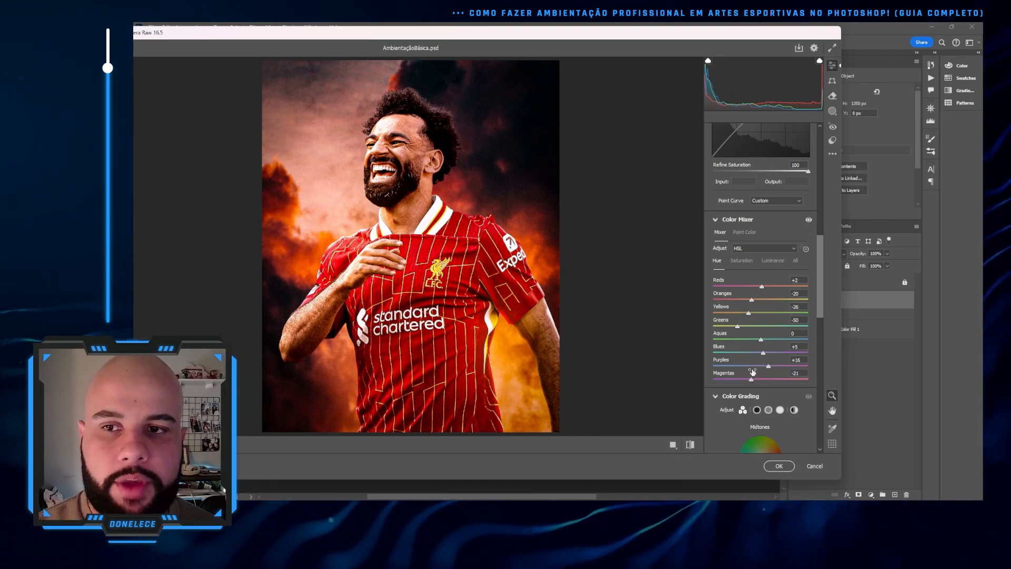
# Set Color Mixer Saturation to Reds +51, Oranges +16, Yellows -44, and Luminance to Reds +7, Oranges +22, Yellows +72
pyautogui.click(742, 261)
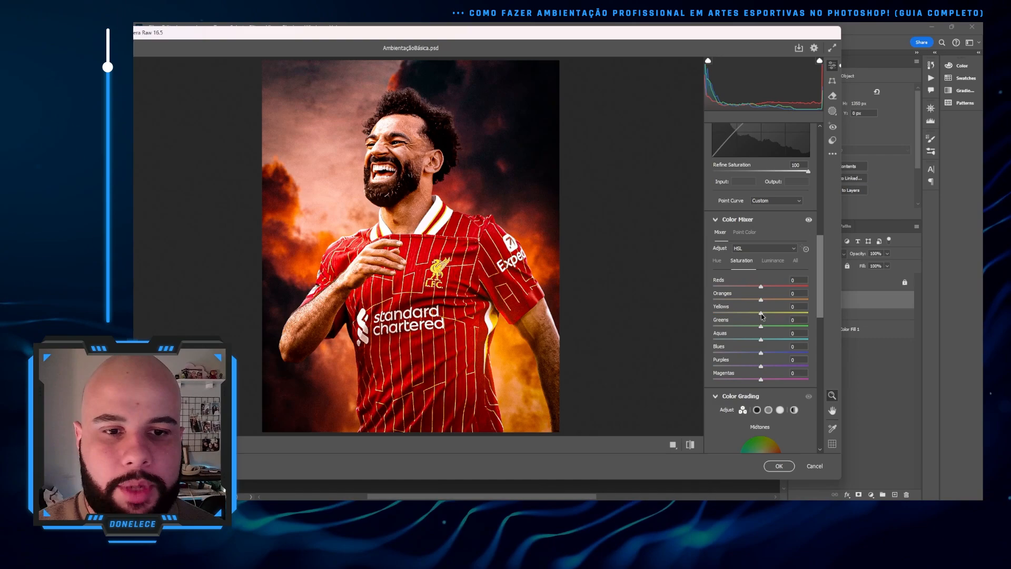
pyautogui.moveTo(762, 314)
pyautogui.mouseDown()
pyautogui.moveTo(736, 316)
pyautogui.moveTo(795, 284)
pyautogui.moveTo(768, 301)
pyautogui.mouseUp()
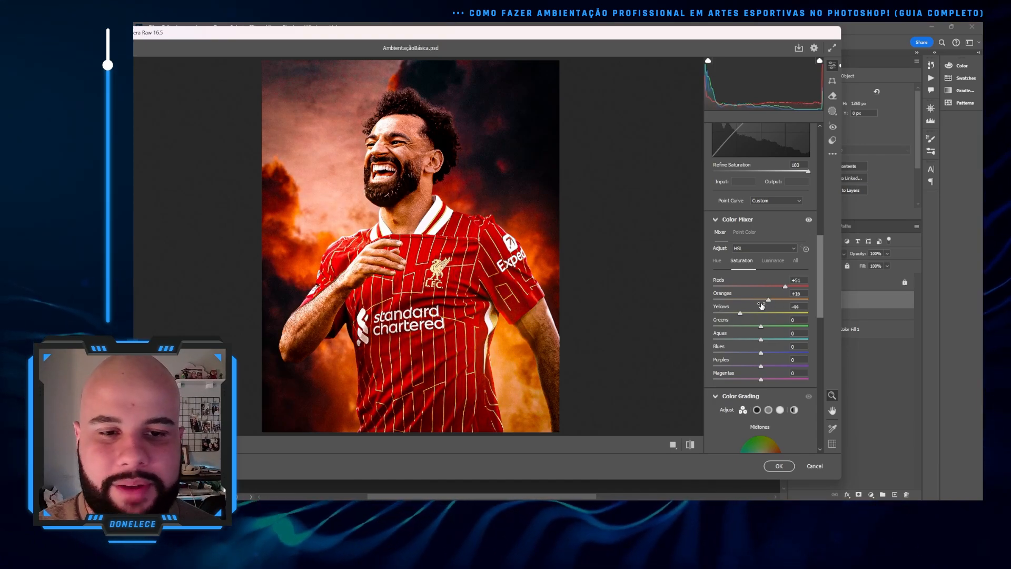
pyautogui.click(772, 260)
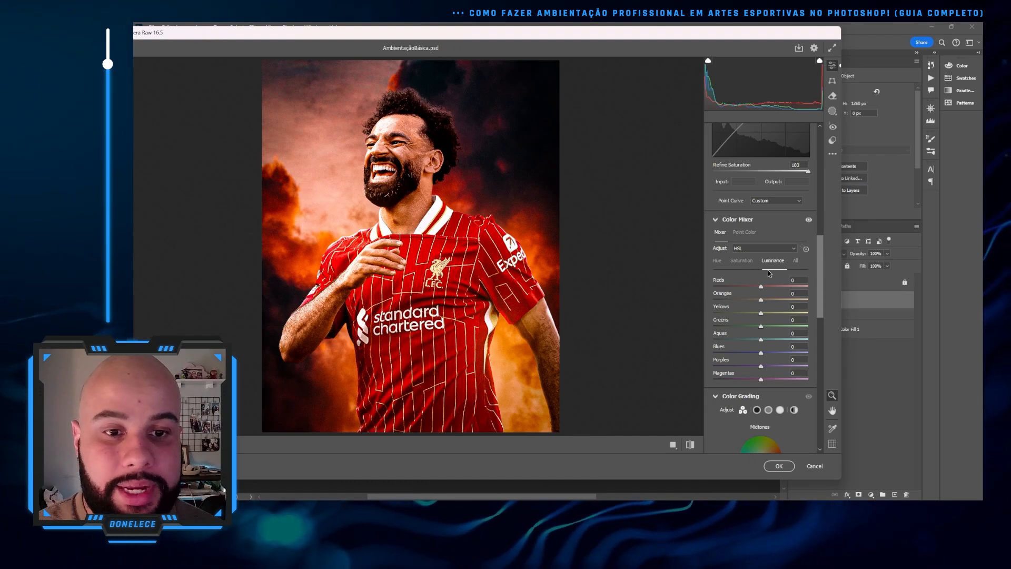
pyautogui.click(745, 261)
pyautogui.click(772, 263)
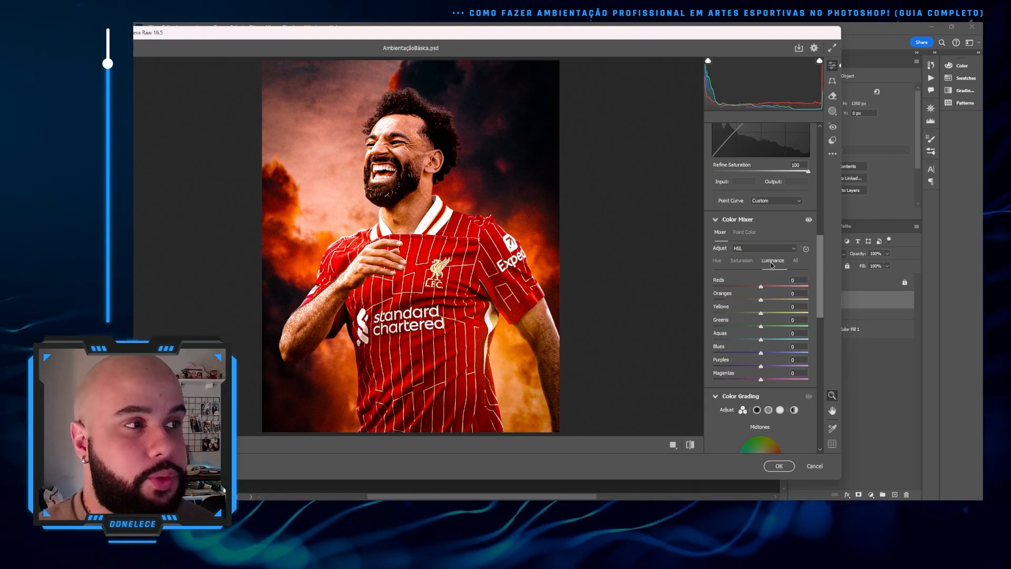
pyautogui.moveTo(760, 287); pyautogui.dragTo(795, 317)
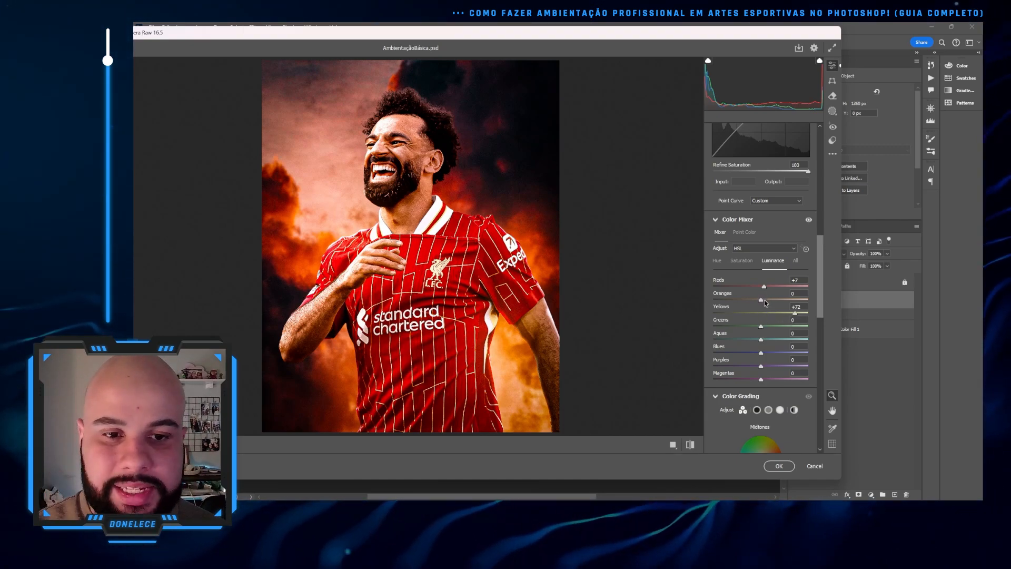
pyautogui.moveTo(764, 299); pyautogui.dragTo(773, 320)
# In Color Grading, tint the shadows slightly teal, the highlights hue 54 with saturation 52, and the midtones hue 27 with saturation 5
pyautogui.scroll(-1, 767, 349)
pyautogui.scroll(-2, 766, 350)
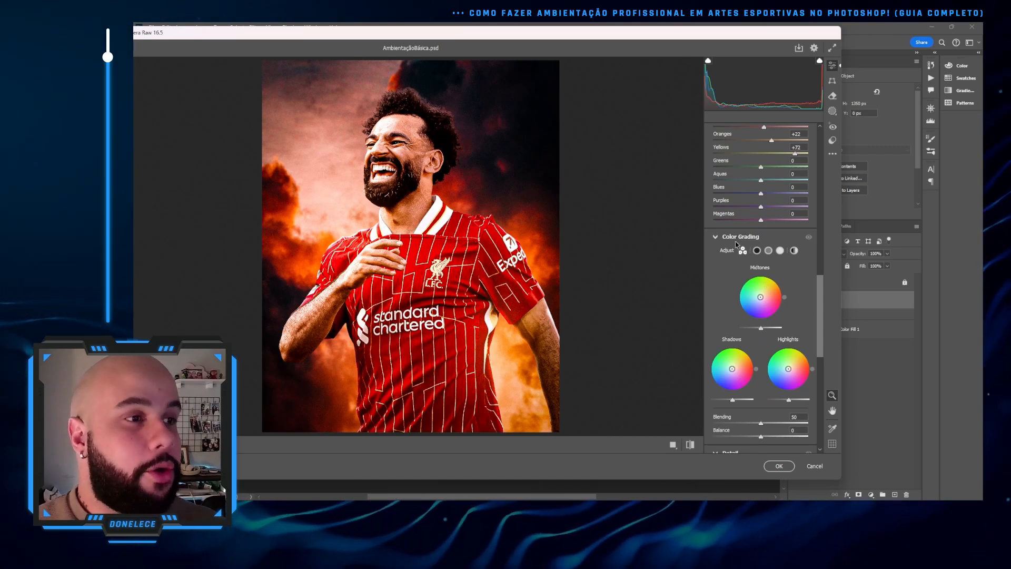
pyautogui.moveTo(736, 245)
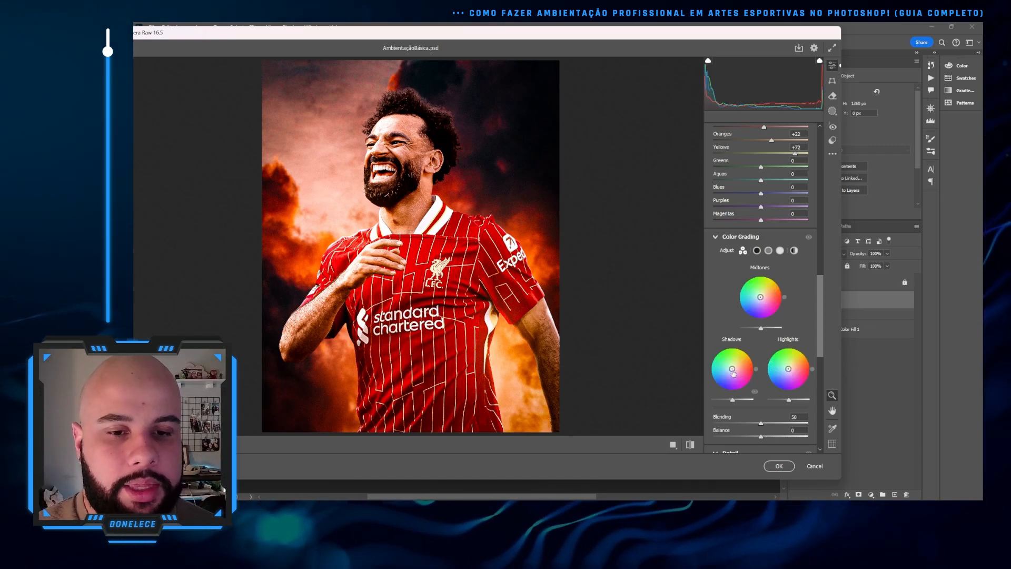
pyautogui.moveTo(732, 371); pyautogui.dragTo(794, 361)
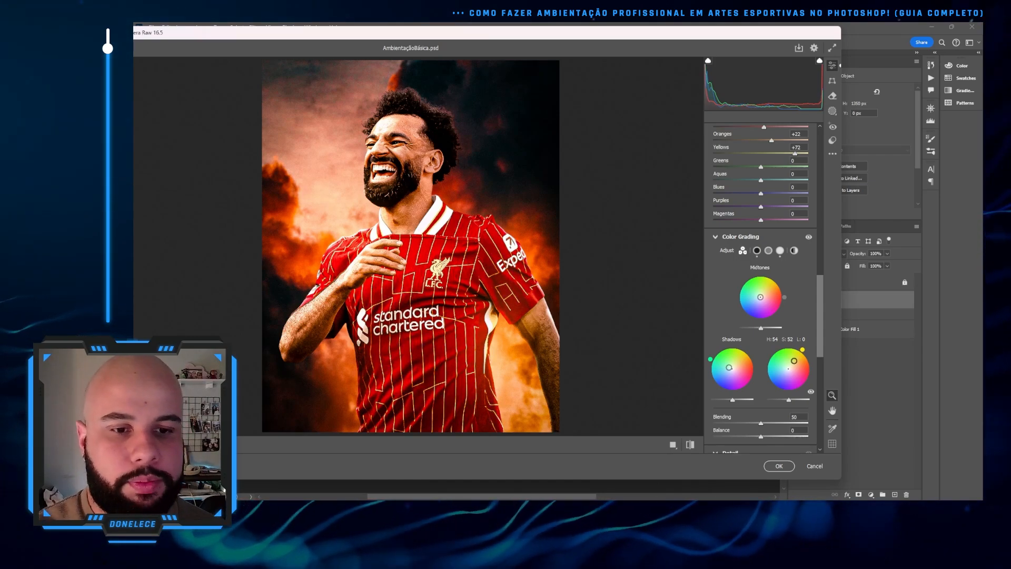
pyautogui.moveTo(757, 306); pyautogui.dragTo(761, 297)
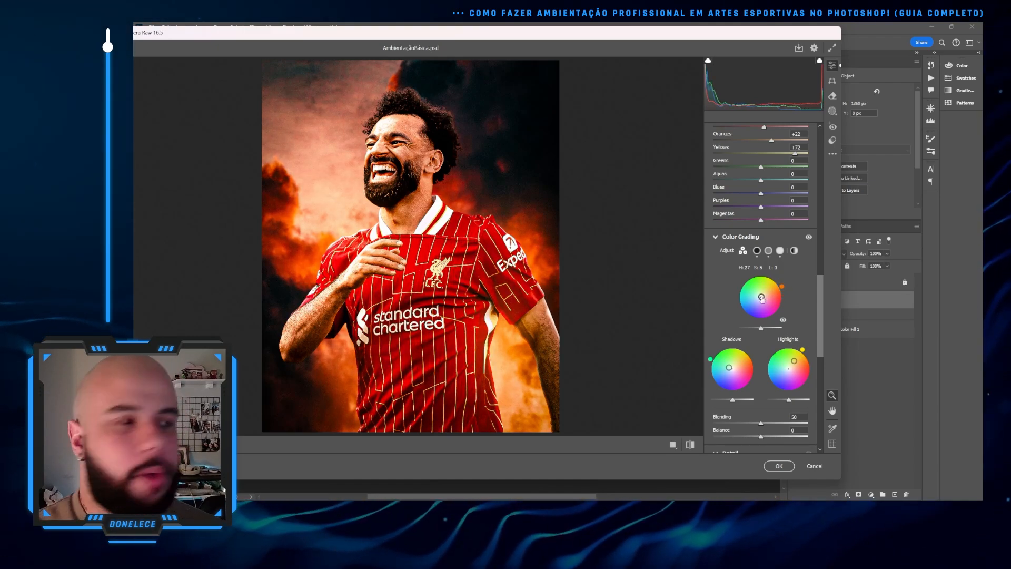
# Set Sharpening 10, Noise Reduction 18 and Color Noise Reduction 18, and set the Optics Vignette to -21
pyautogui.scroll(-3, 761, 296)
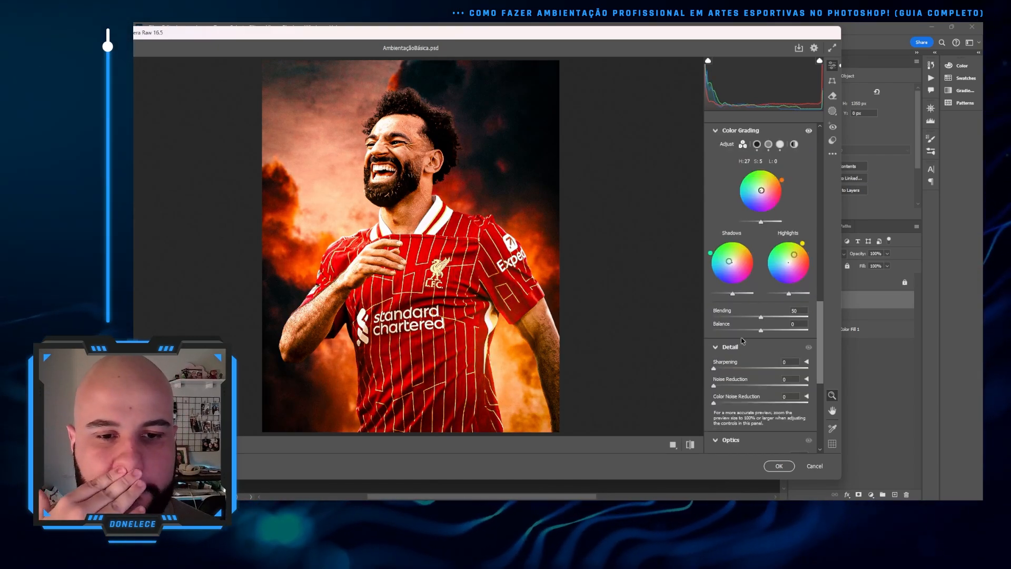
pyautogui.scroll(-3, 717, 363)
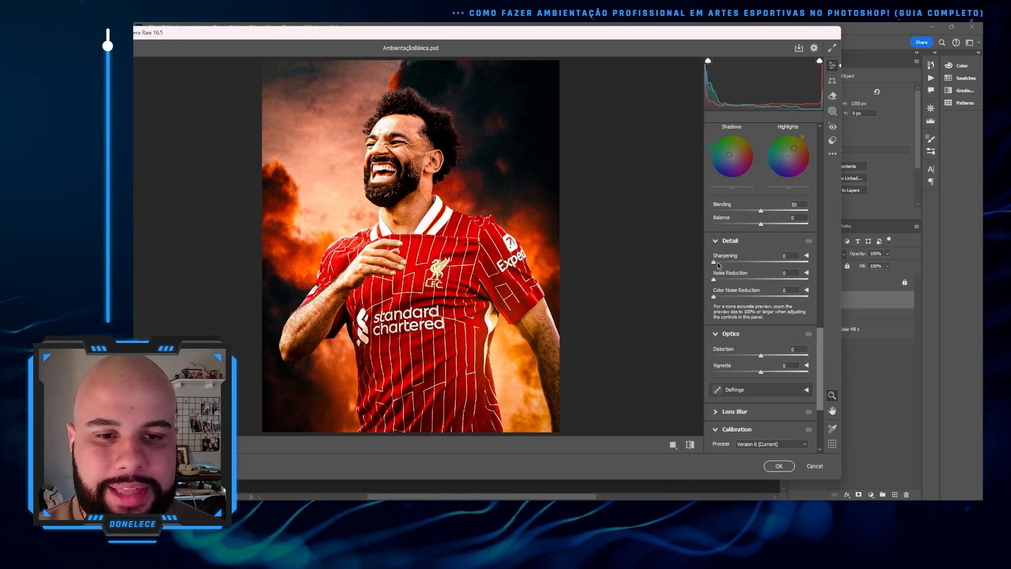
pyautogui.moveTo(714, 262); pyautogui.dragTo(722, 263)
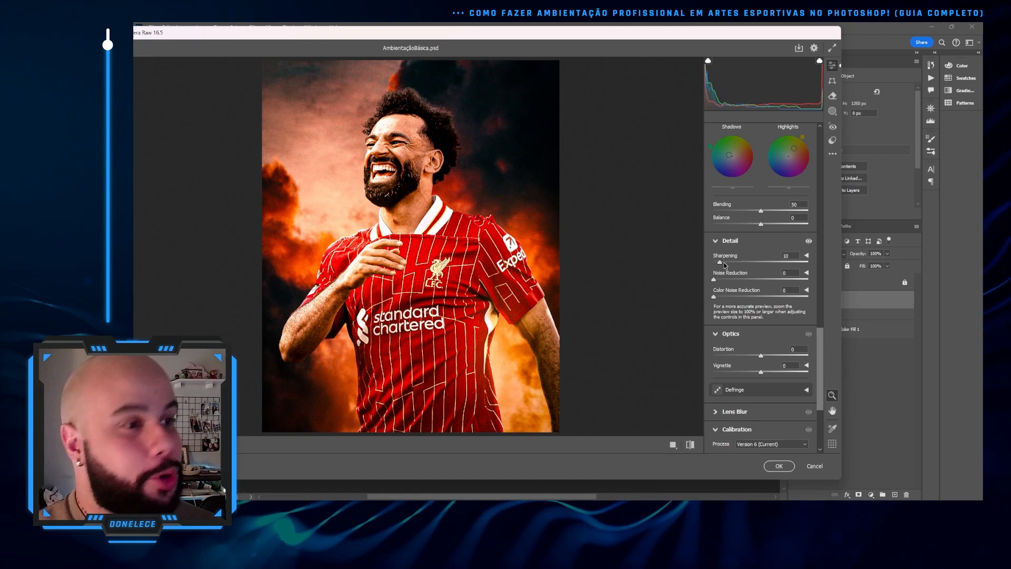
pyautogui.moveTo(717, 280); pyautogui.dragTo(730, 296)
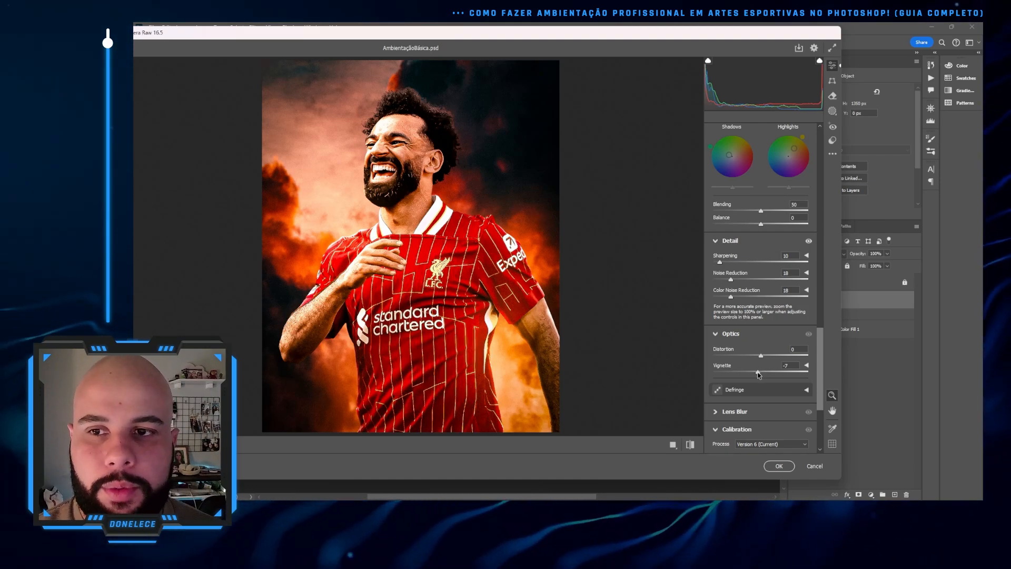
pyautogui.moveTo(762, 373); pyautogui.dragTo(751, 375)
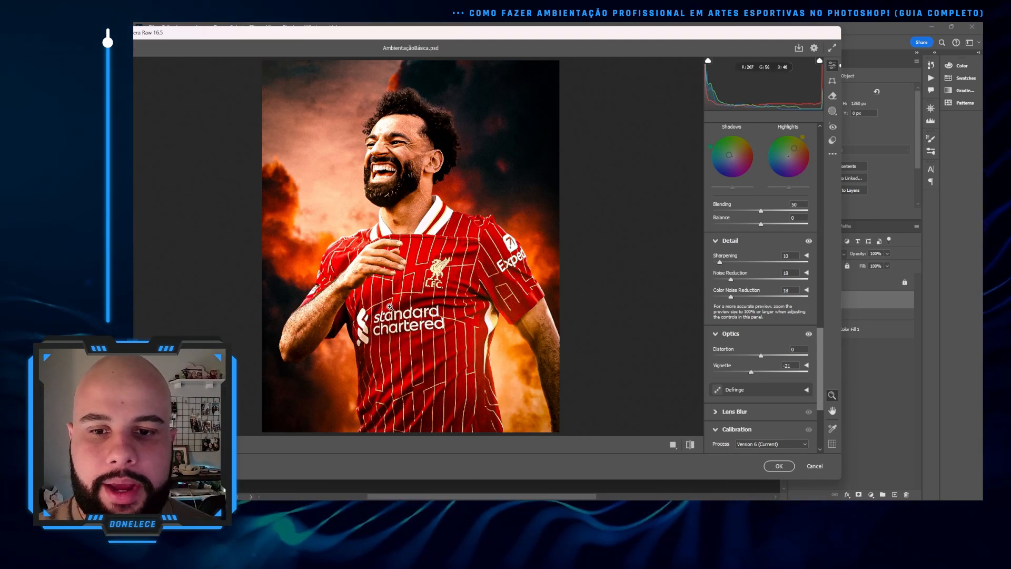
# Set the Red Primary Hue to -16 in the Calibration settings
pyautogui.scroll(-2, 752, 314)
pyautogui.scroll(-1, 752, 315)
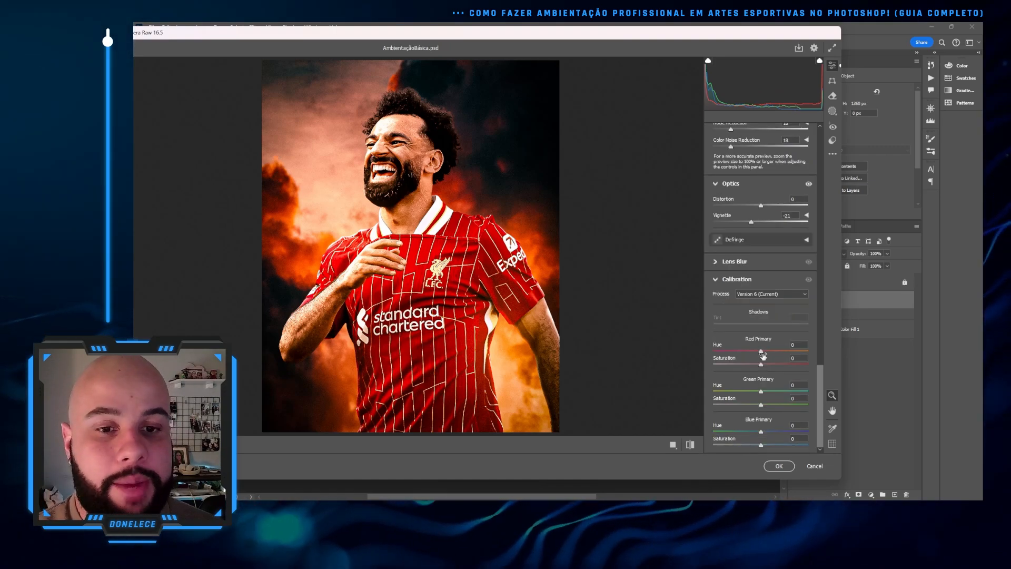
pyautogui.moveTo(762, 355); pyautogui.dragTo(753, 353)
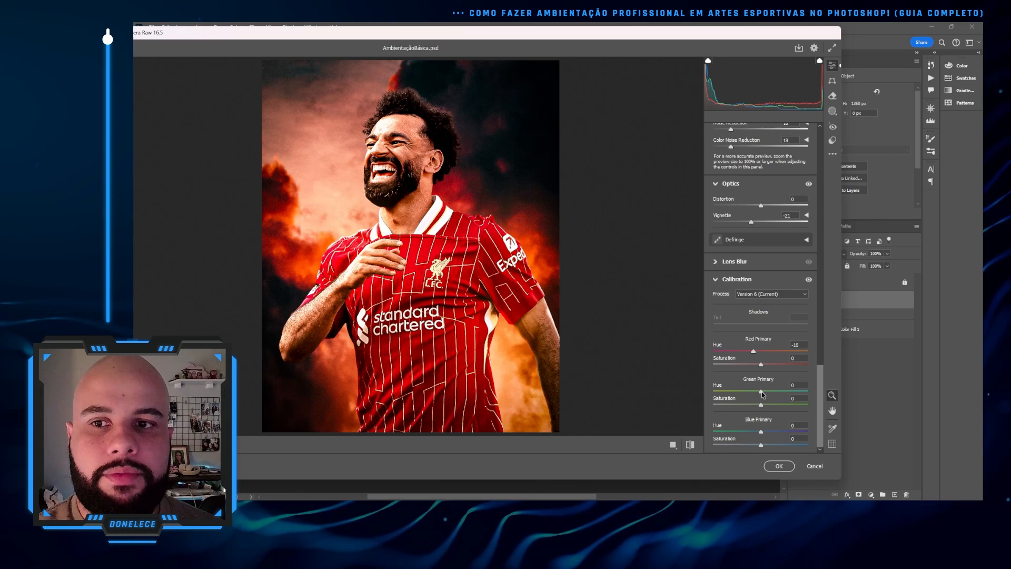
# Browse the Camera Raw profile collections, previewing the Artistic and Modern looks on the image
pyautogui.scroll(2, 760, 209)
pyautogui.scroll(15, 760, 209)
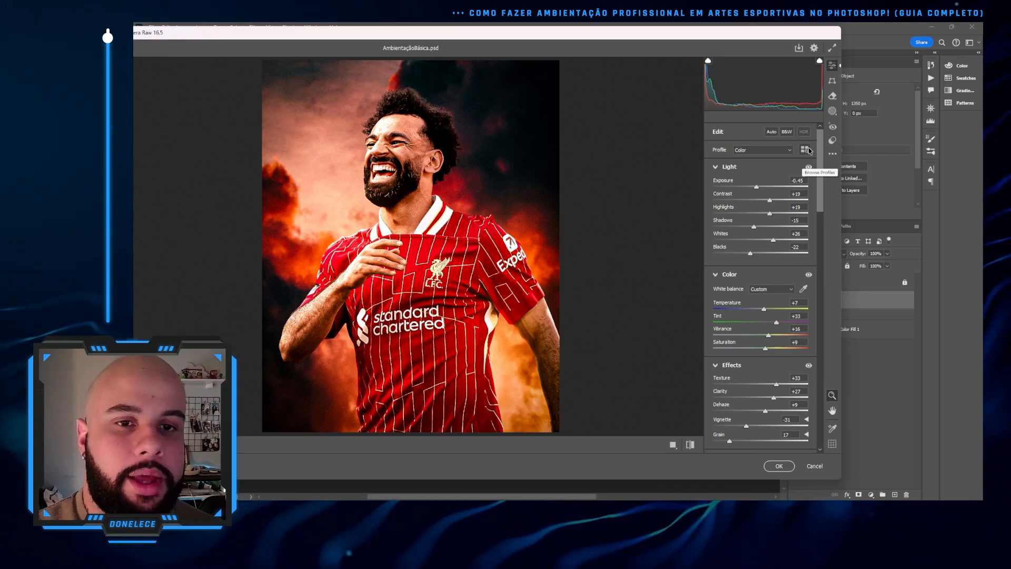
pyautogui.click(809, 150)
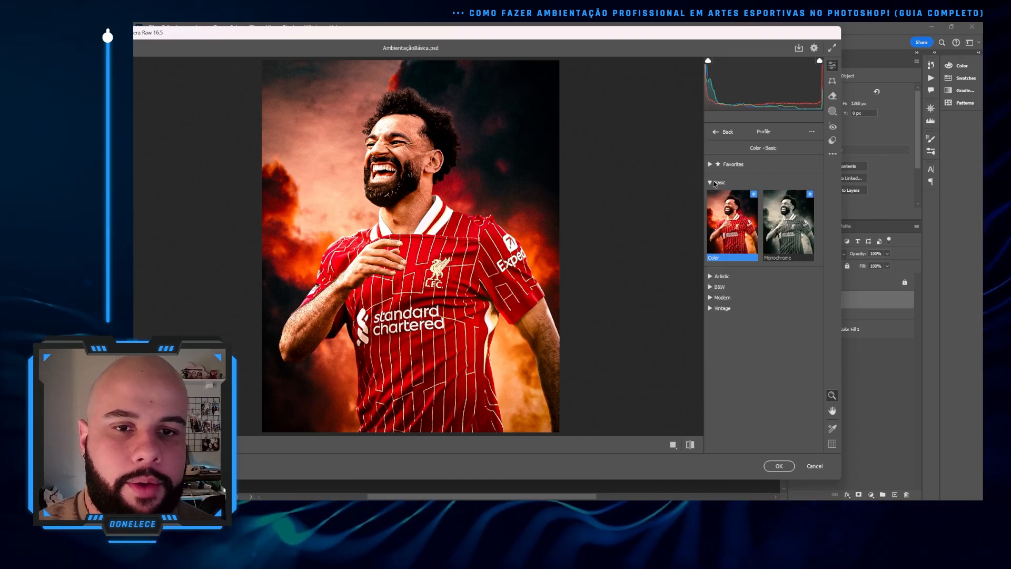
pyautogui.click(710, 182)
pyautogui.click(710, 201)
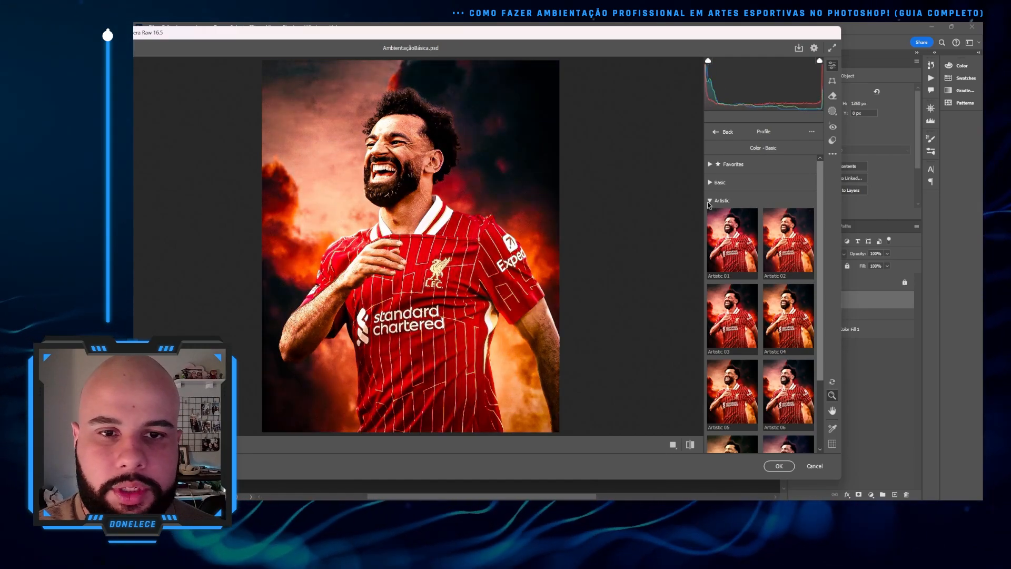
pyautogui.click(710, 201)
pyautogui.click(710, 222)
pyautogui.scroll(-3, 737, 316)
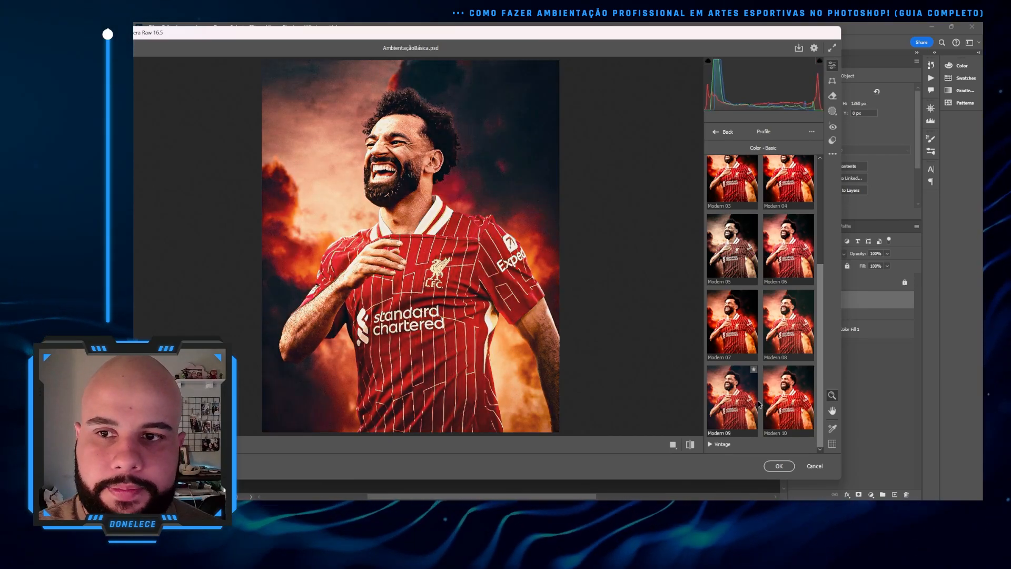
pyautogui.scroll(2, 772, 228)
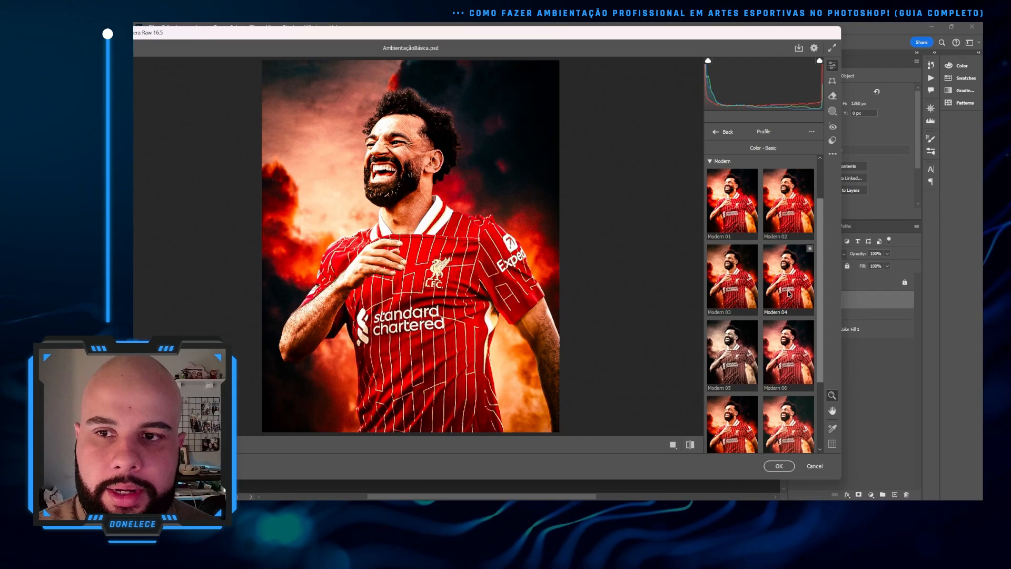
pyautogui.click(710, 163)
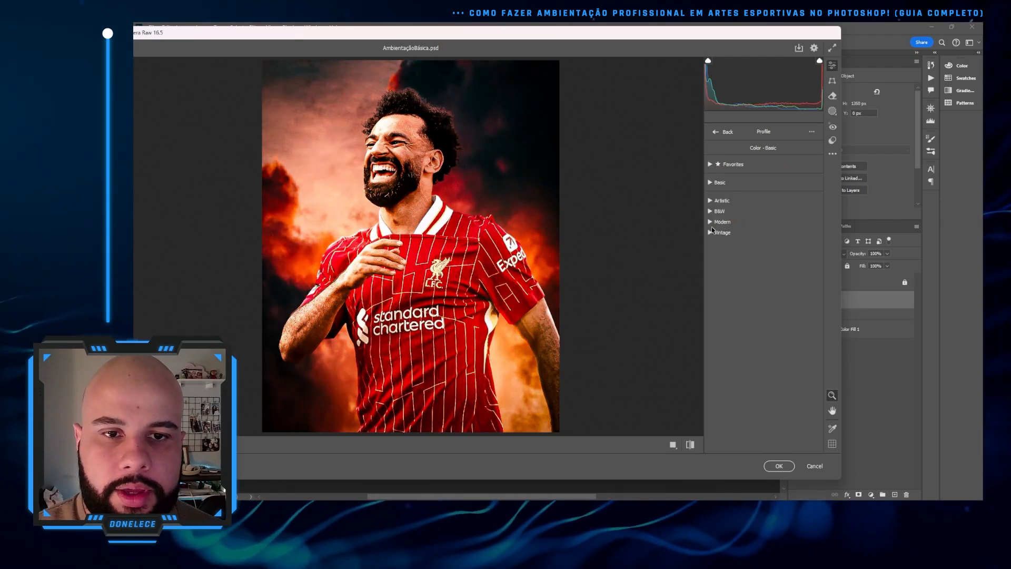
# Apply the Vintage 02 profile at an amount of 73 and commit the Camera Raw grade to the Smart Object
pyautogui.click(713, 231)
pyautogui.scroll(-3, 739, 242)
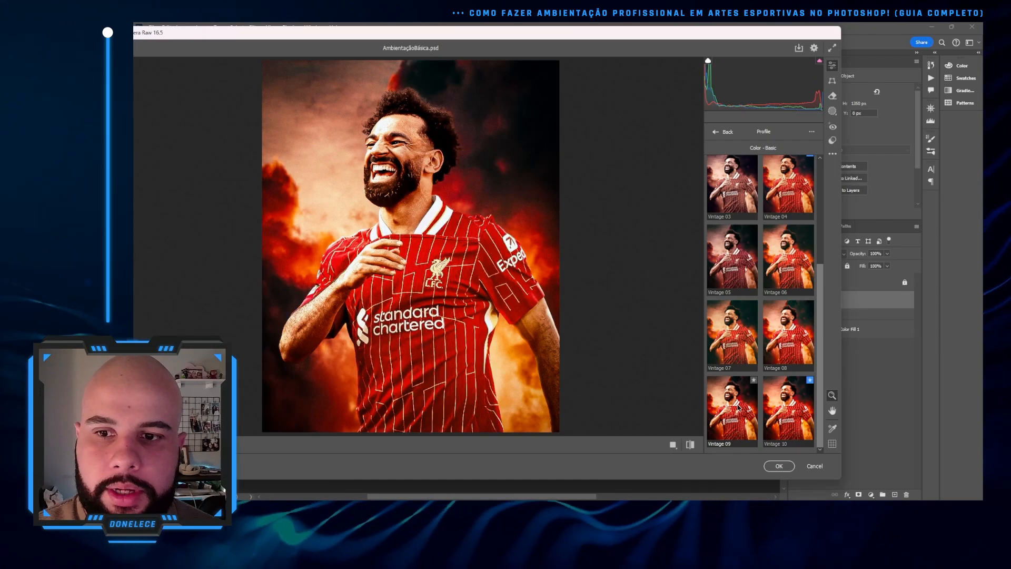
pyautogui.scroll(3, 776, 260)
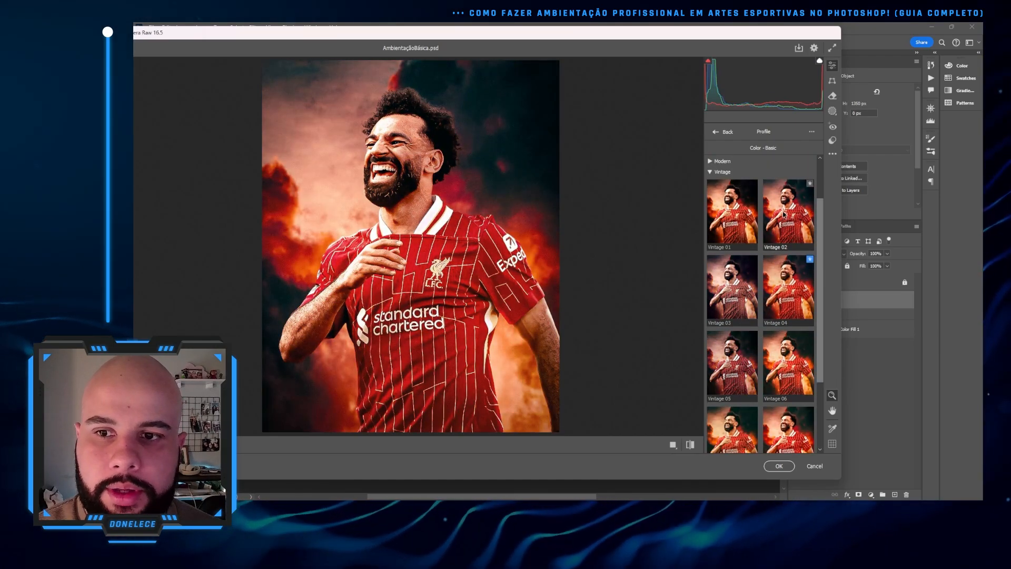
pyautogui.click(784, 211)
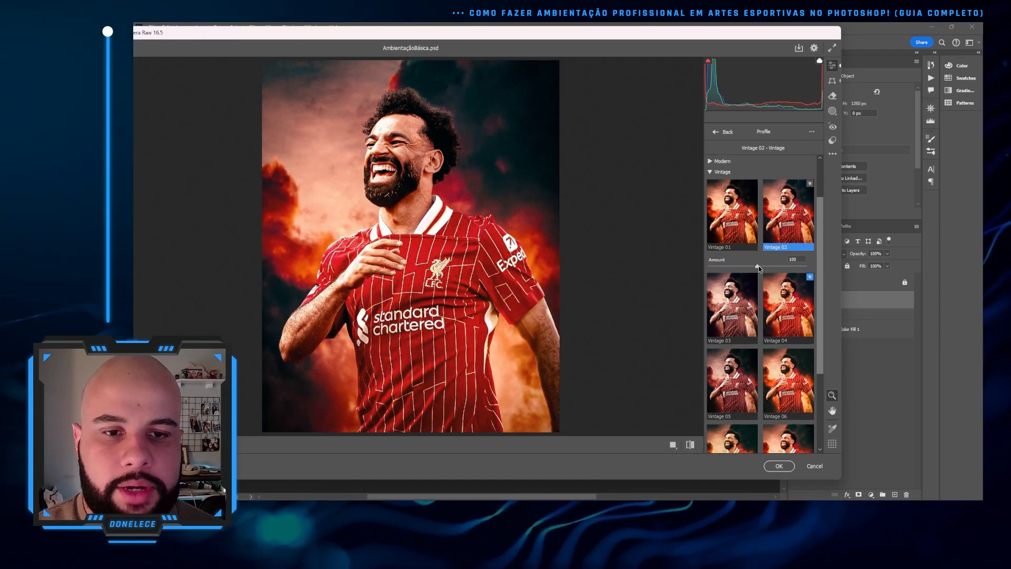
pyautogui.moveTo(756, 267)
pyautogui.mouseDown()
pyautogui.moveTo(689, 259)
pyautogui.moveTo(741, 258)
pyautogui.mouseUp()
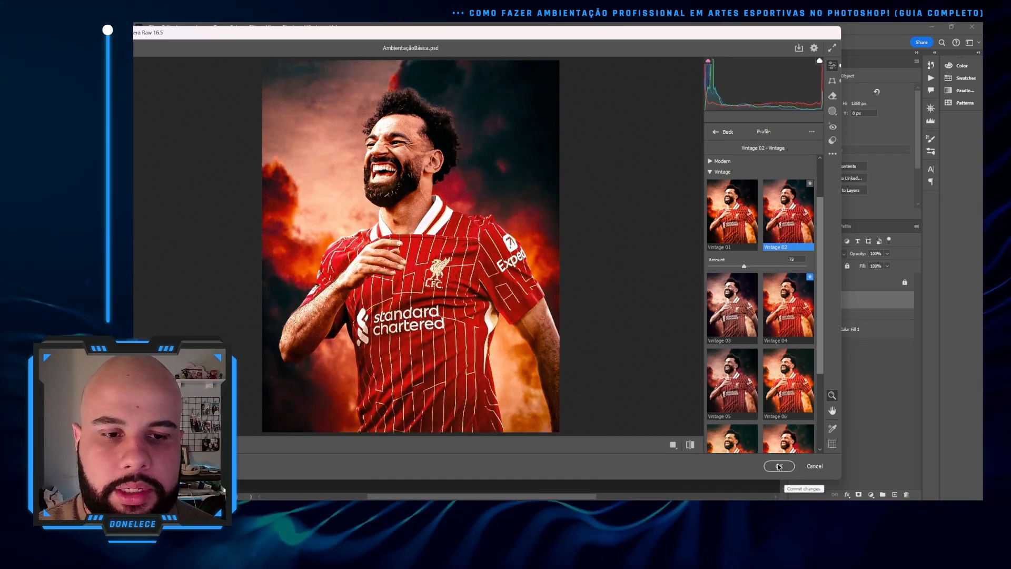
pyautogui.click(779, 466)
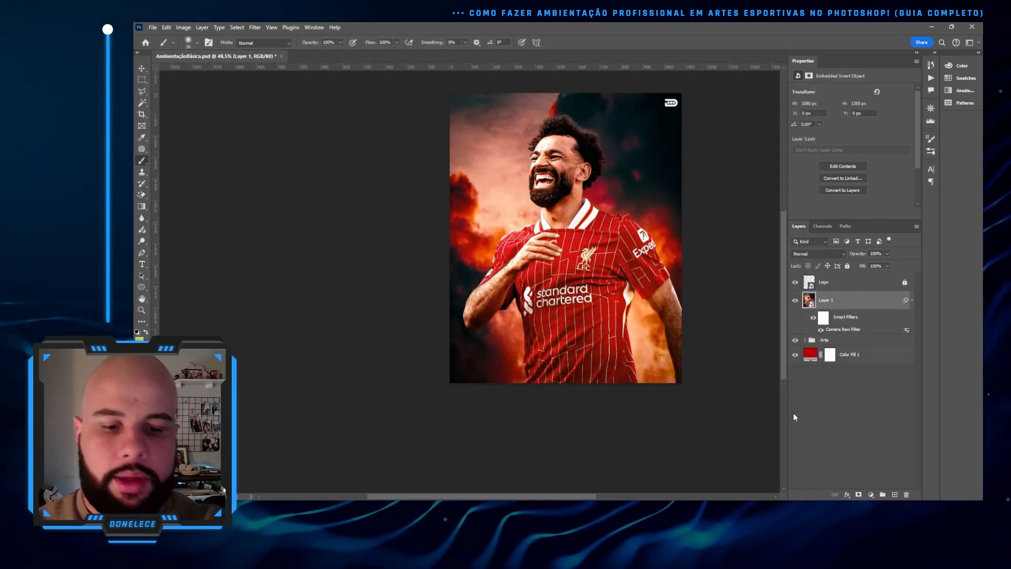
# Fit the artwork to the window and review it in full screen, then return to the standard workspace
pyautogui.hotkey('ctrl', '0')
pyautogui.press('f')
pyautogui.press('f')
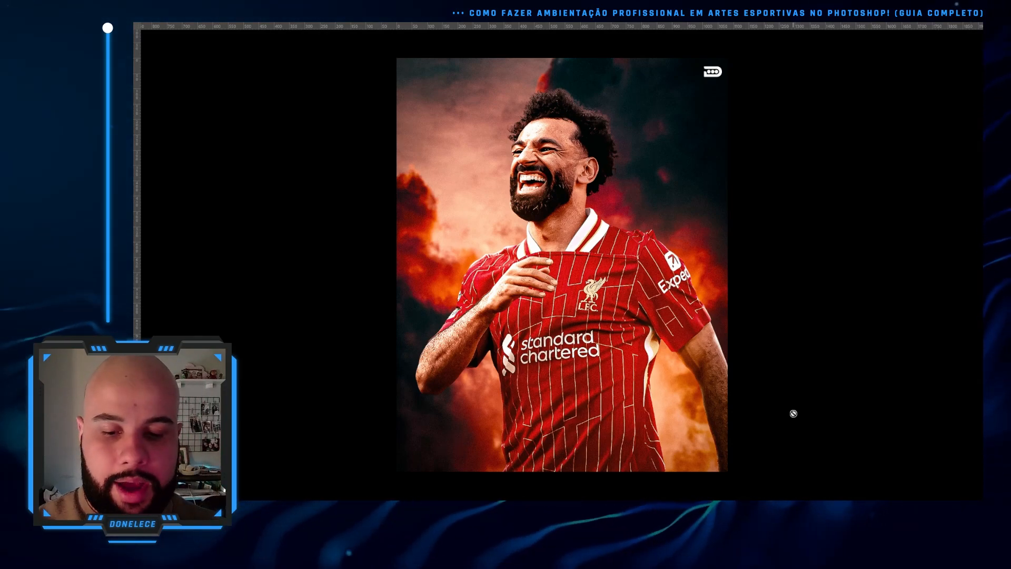
pyautogui.press('f')
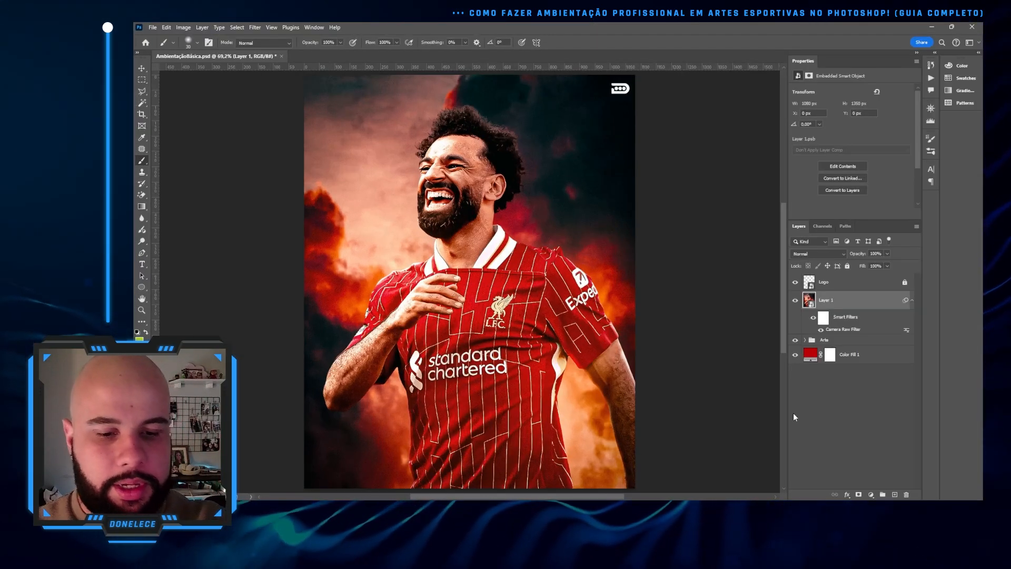
pyautogui.hotkey('ctrl', '-')
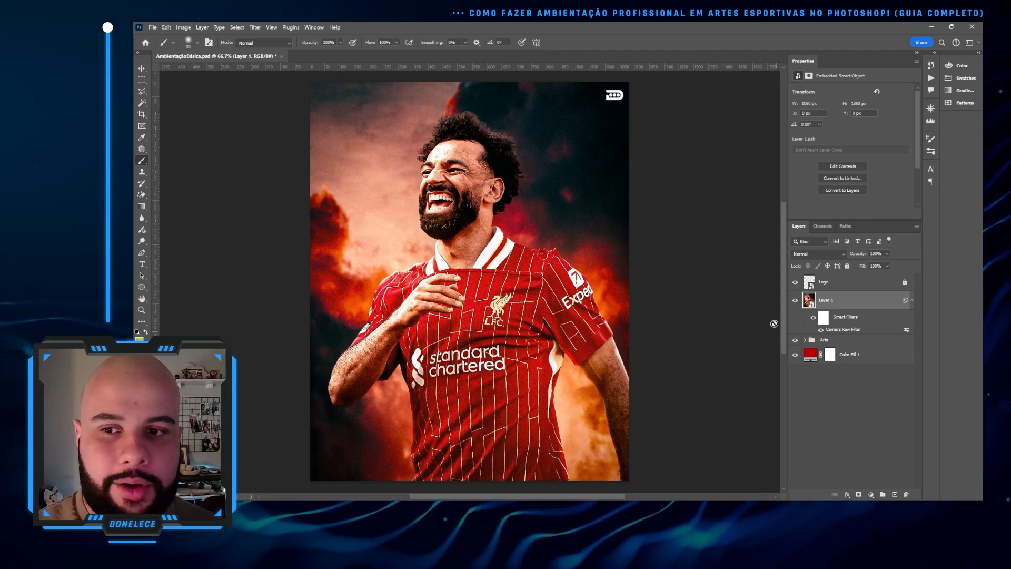
# Compare before and after by hiding the graded Layer 1 and the Arte group's blending adjustments, then show Layer 1 again
pyautogui.click(795, 301)
pyautogui.click(804, 340)
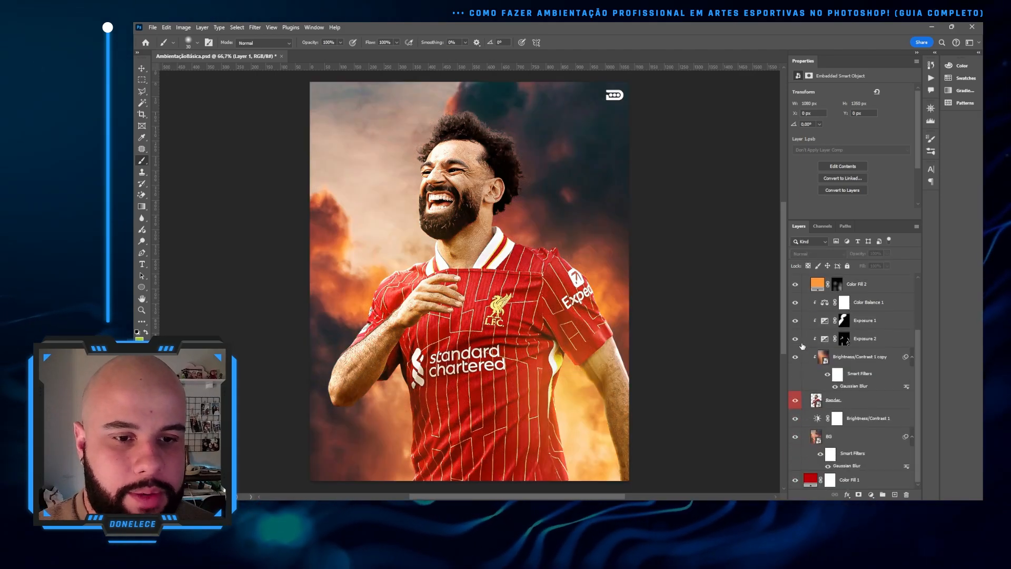
pyautogui.moveTo(795, 301); pyautogui.dragTo(795, 358)
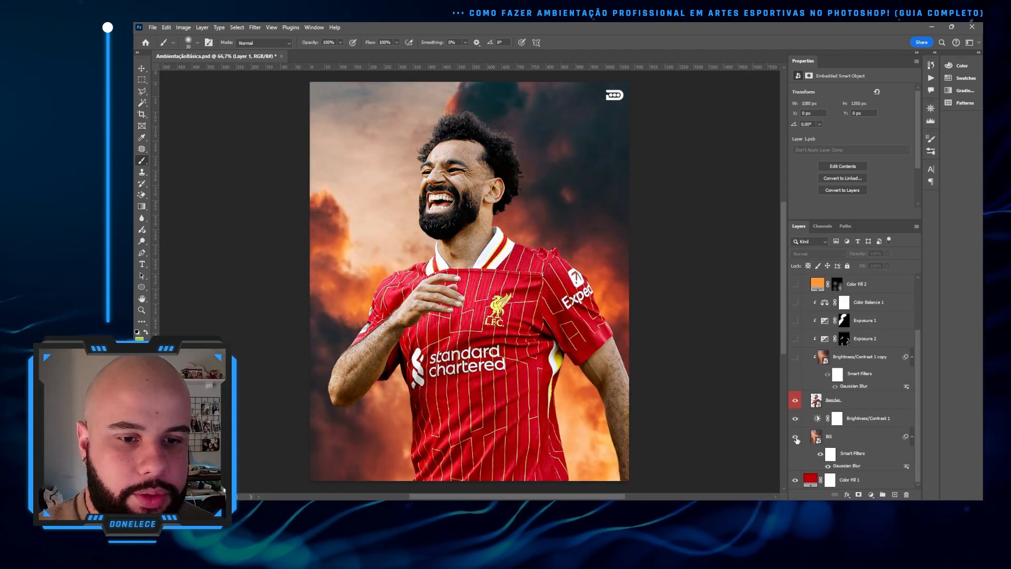
pyautogui.scroll(3, 796, 368)
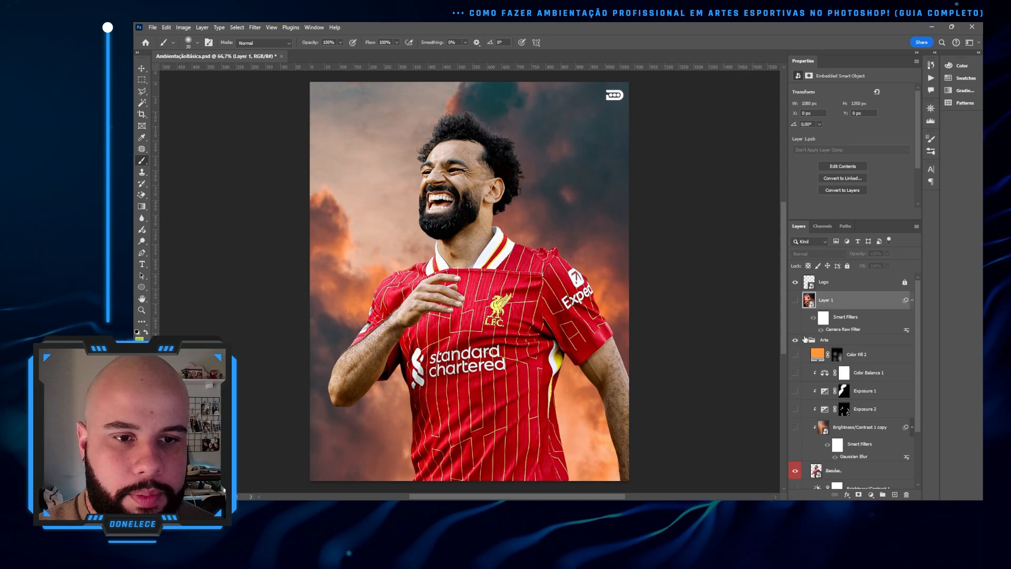
pyautogui.click(795, 301)
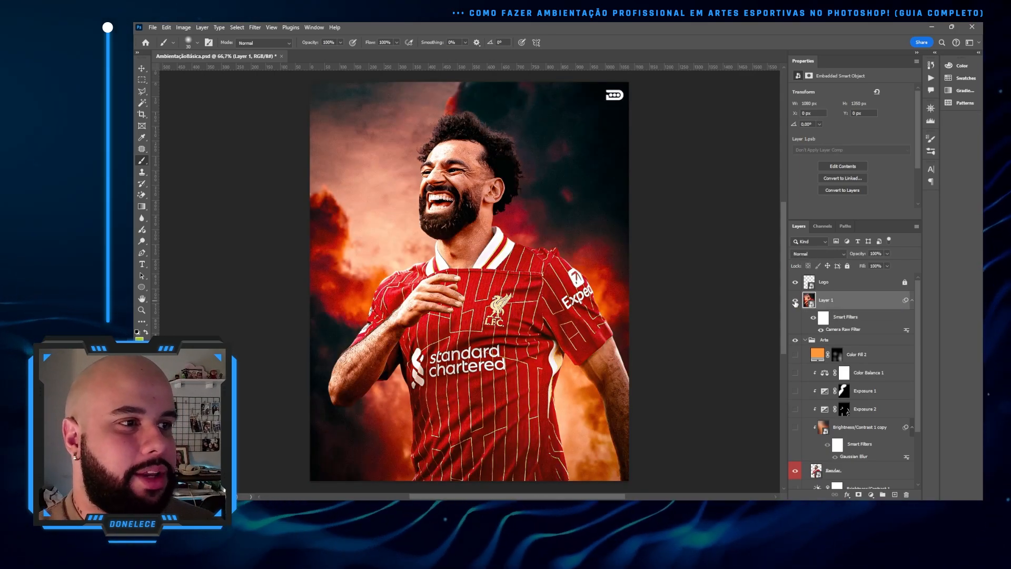